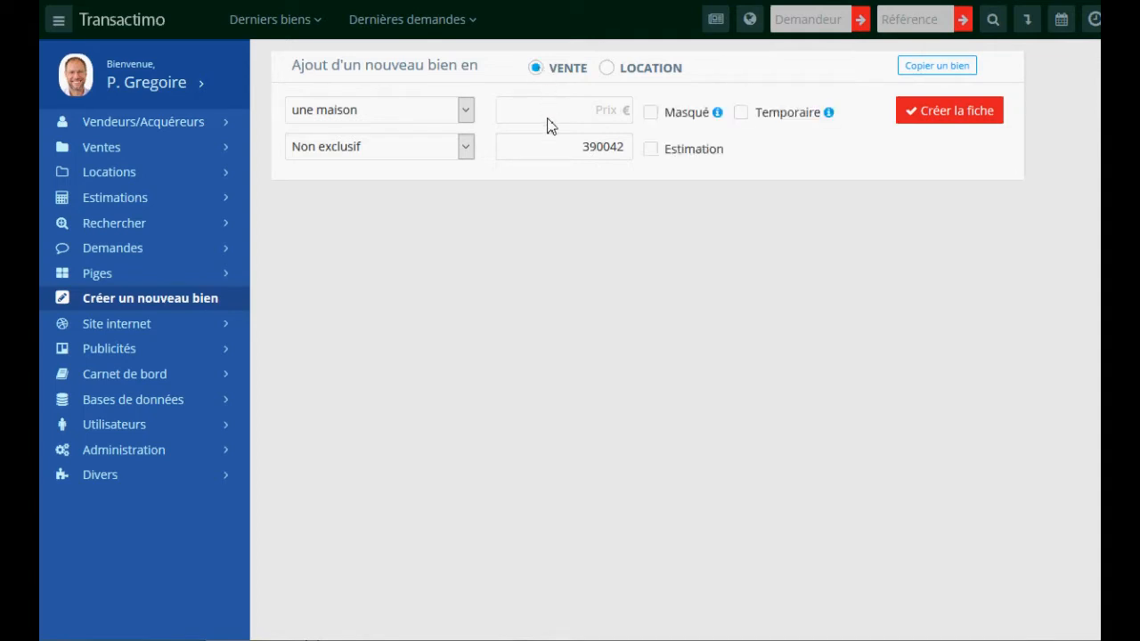
# - Price the non-exclusive house for sale at 150000 €, check reference 390042, and create the record
pyautogui.click(572, 107)
pyautogui.write('150000')
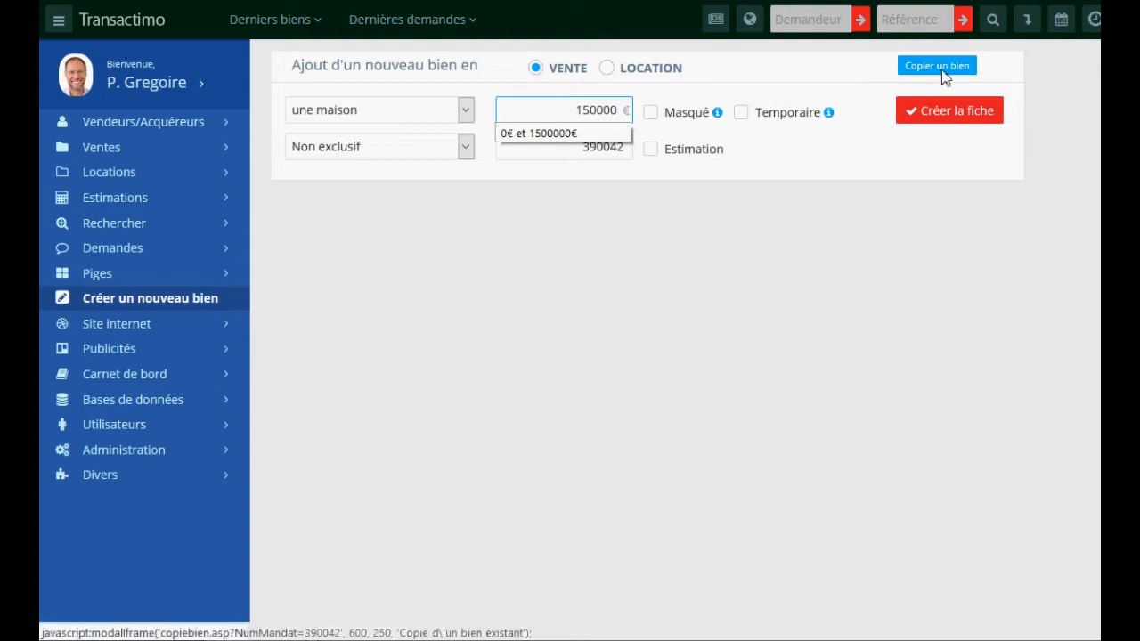
pyautogui.moveTo(718, 116)
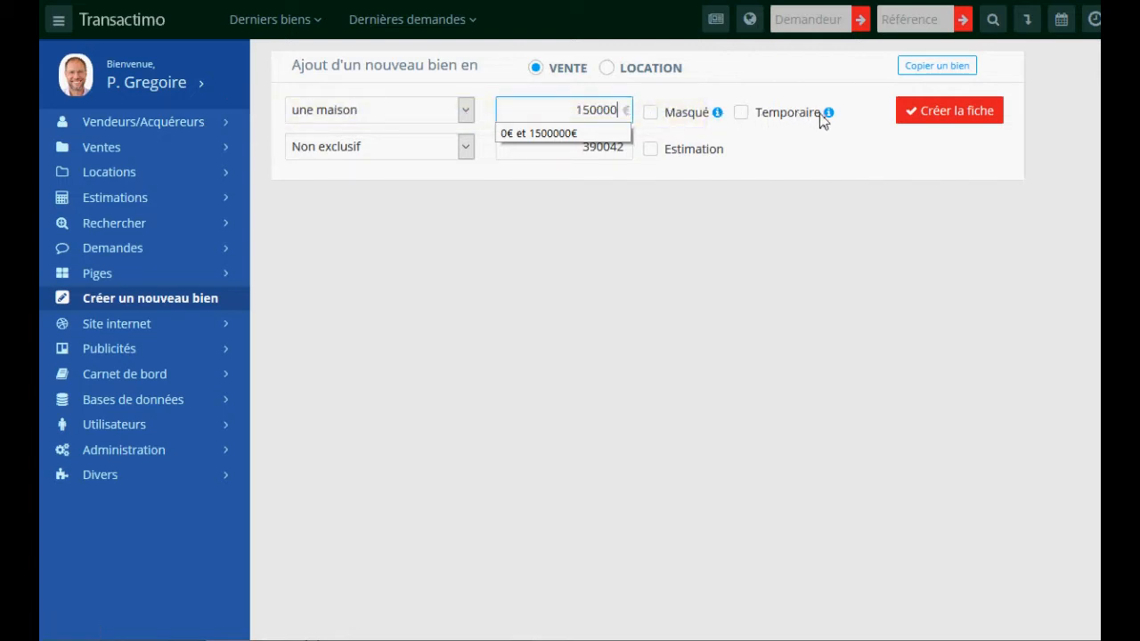
pyautogui.moveTo(827, 113)
pyautogui.click(599, 155)
pyautogui.moveTo(567, 152); pyautogui.dragTo(627, 151)
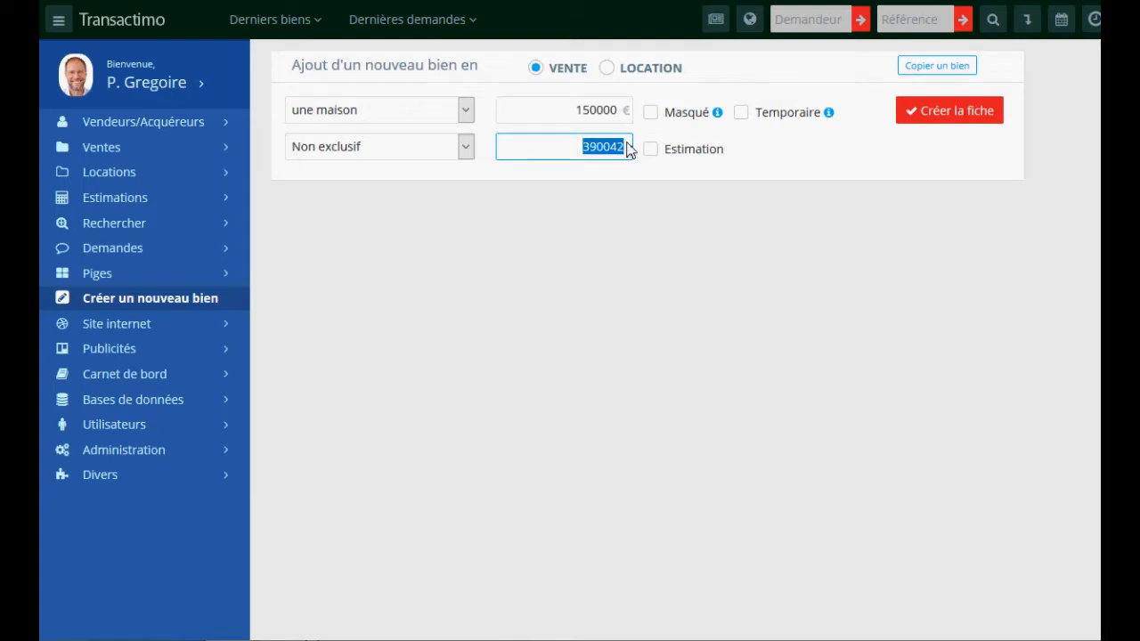
pyautogui.click(948, 113)
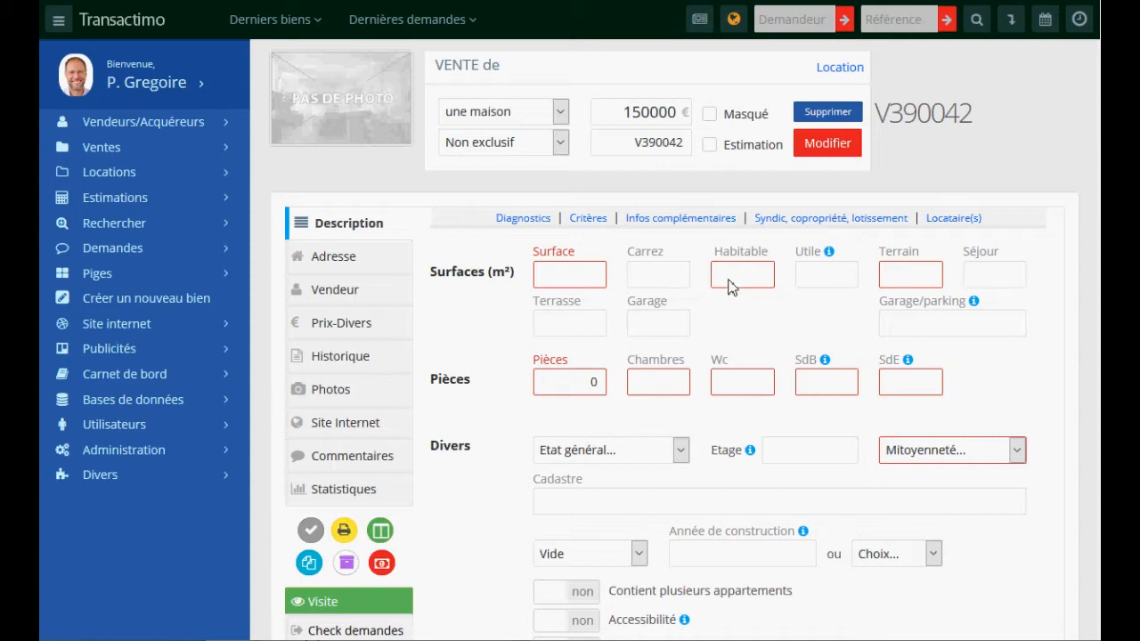
# - Enter surface 25, habitable 28 and land 589 m²
pyautogui.click(570, 279)
pyautogui.write('25')
pyautogui.click(743, 286)
pyautogui.click(903, 279)
pyautogui.write('589')
# - Set 2 rooms with 1 bedroom, 1 WC, 1 bathroom and 1 shower room
pyautogui.click(595, 382)
pyautogui.write('2')
pyautogui.click(664, 386)
pyautogui.write('1')
pyautogui.click(737, 390)
pyautogui.write('1')
pyautogui.click(814, 386)
pyautogui.write('1')
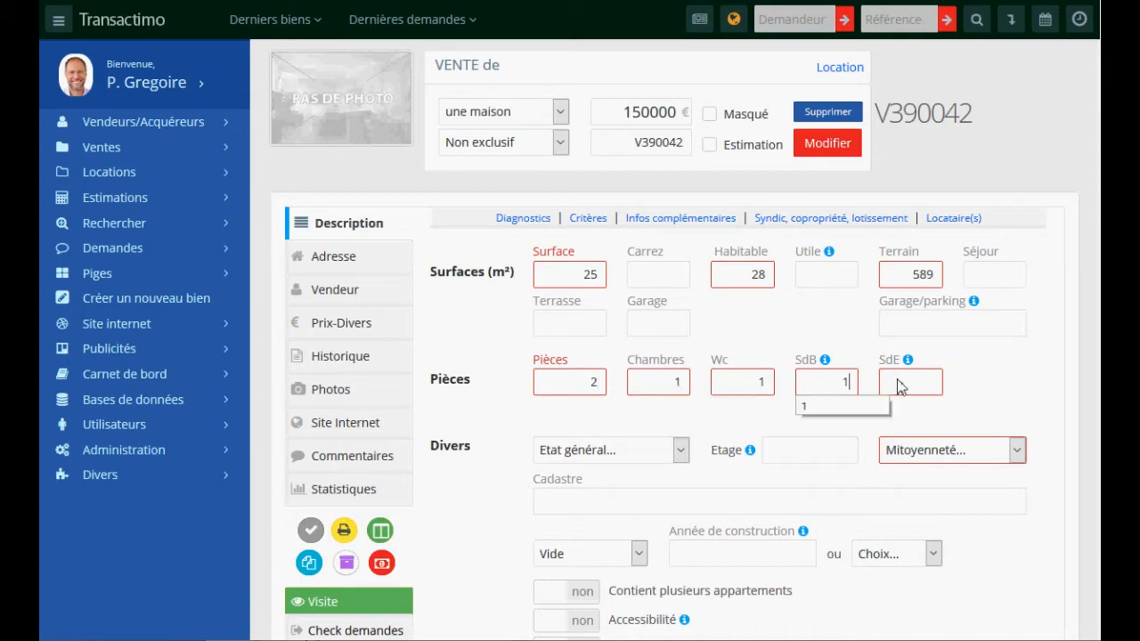
pyautogui.click(900, 386)
pyautogui.write('1')
# - Leave the shared-wall status unchanged and bring up the Insérer une pièce form
pyautogui.click(923, 459)
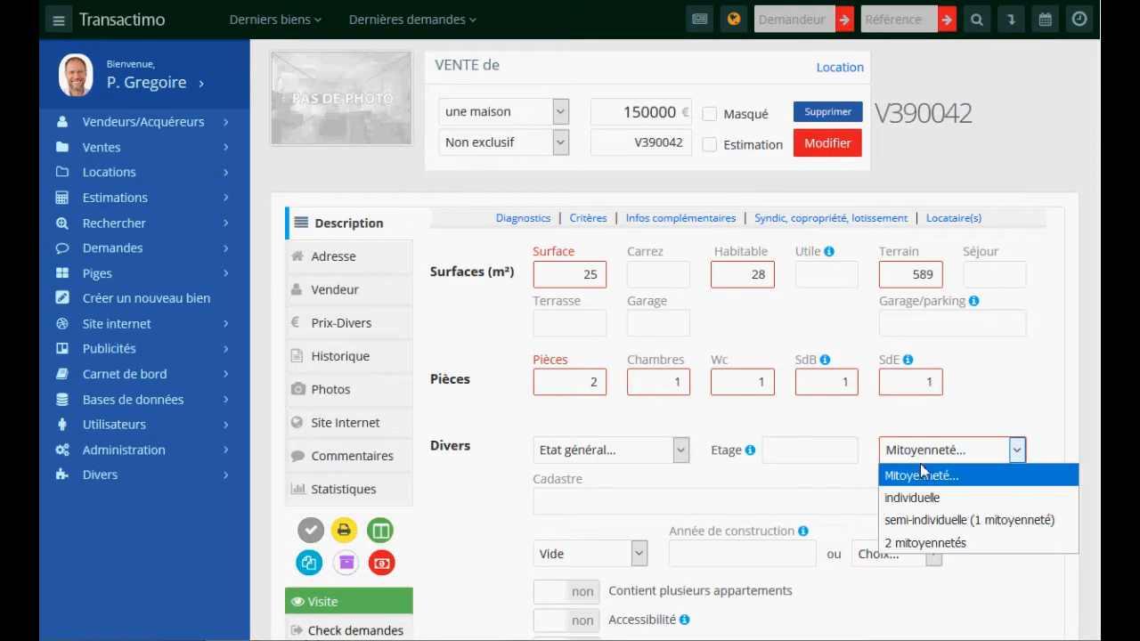
pyautogui.click(941, 473)
pyautogui.scroll(-3, 983, 374)
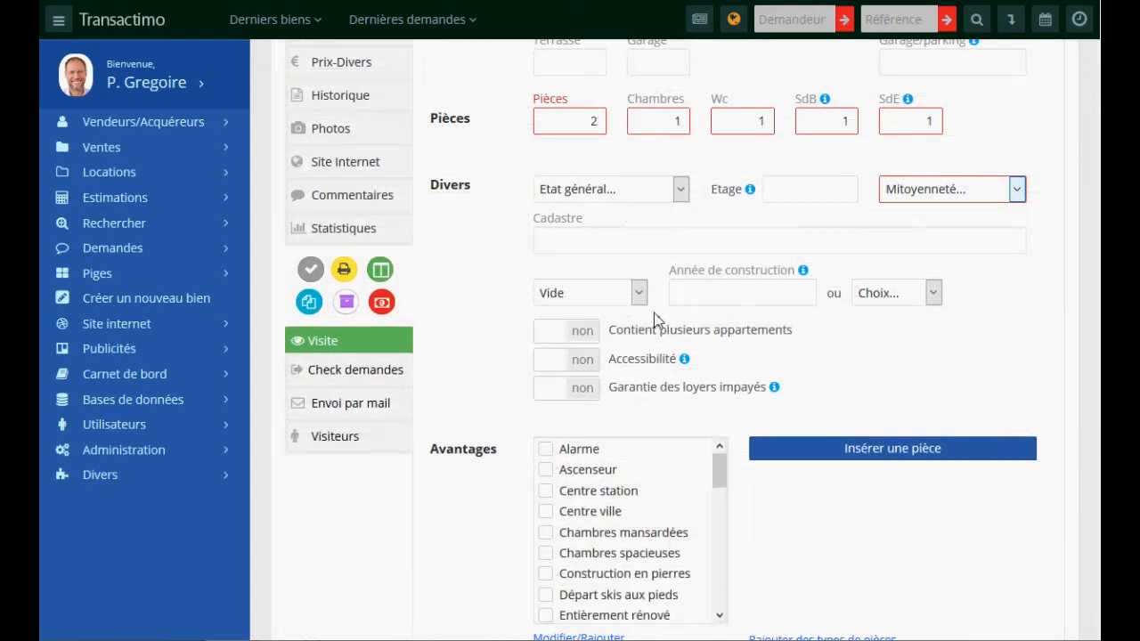
pyautogui.scroll(-3, 908, 365)
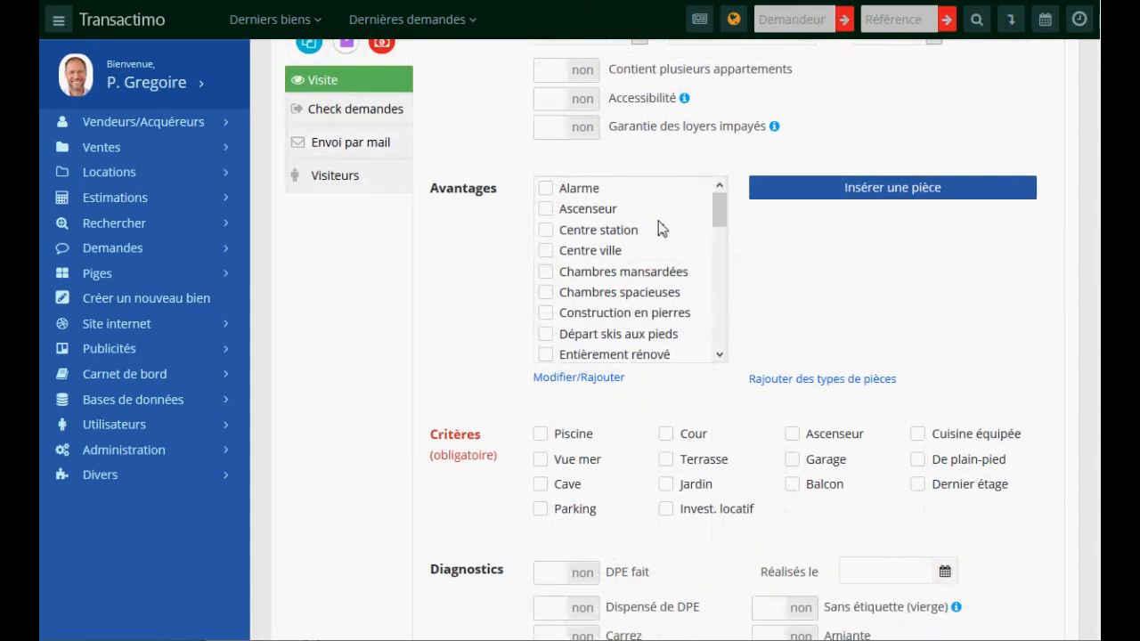
pyautogui.moveTo(718, 207); pyautogui.dragTo(716, 265)
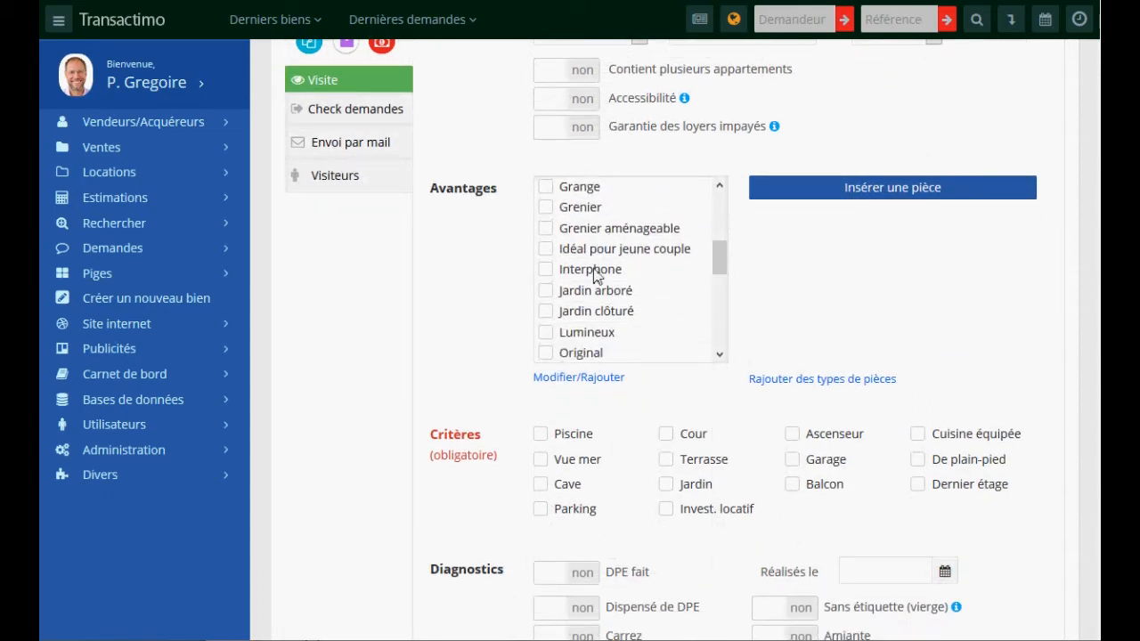
pyautogui.click(111, 403)
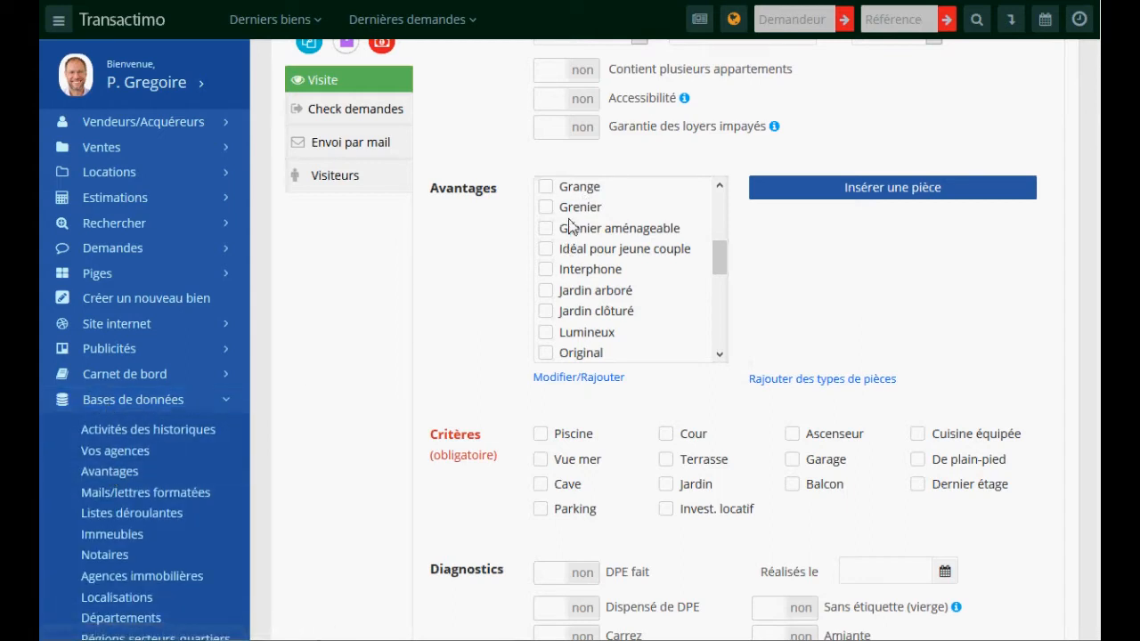
pyautogui.click(890, 191)
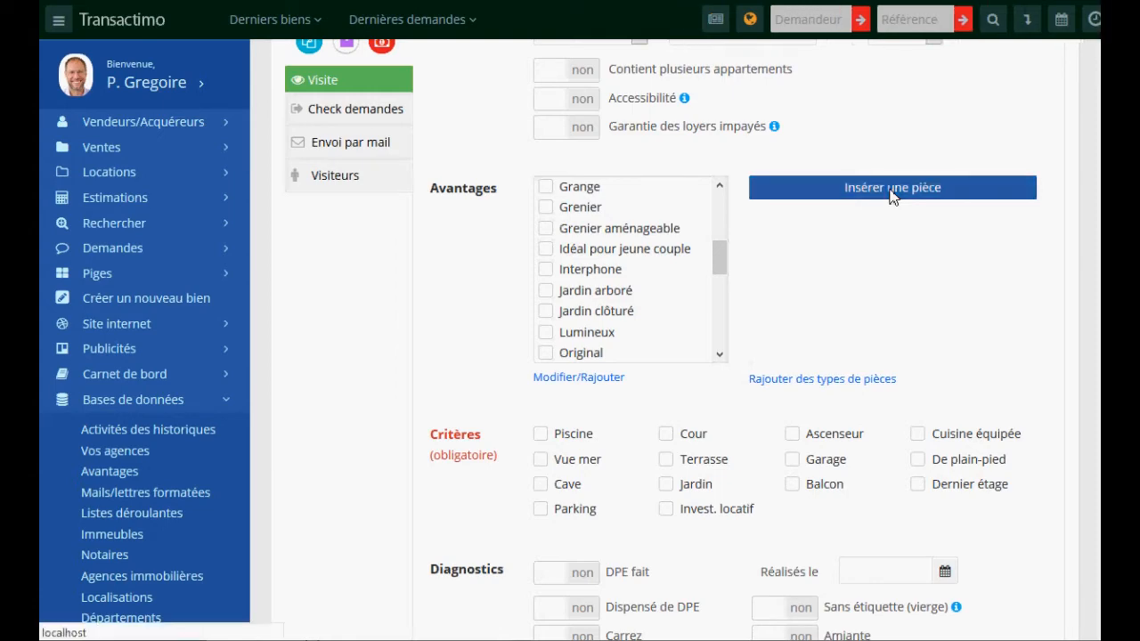
# - Add Chambre 1 with 12 m², a short description, on the 1er floor
pyautogui.click(509, 192)
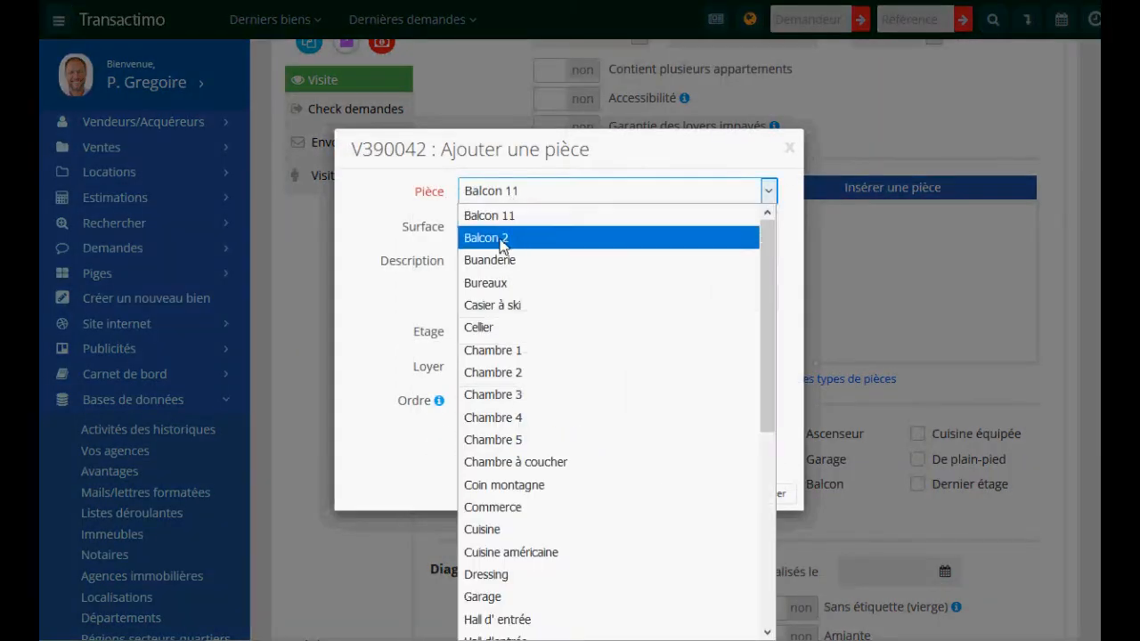
pyautogui.click(486, 361)
pyautogui.click(488, 229)
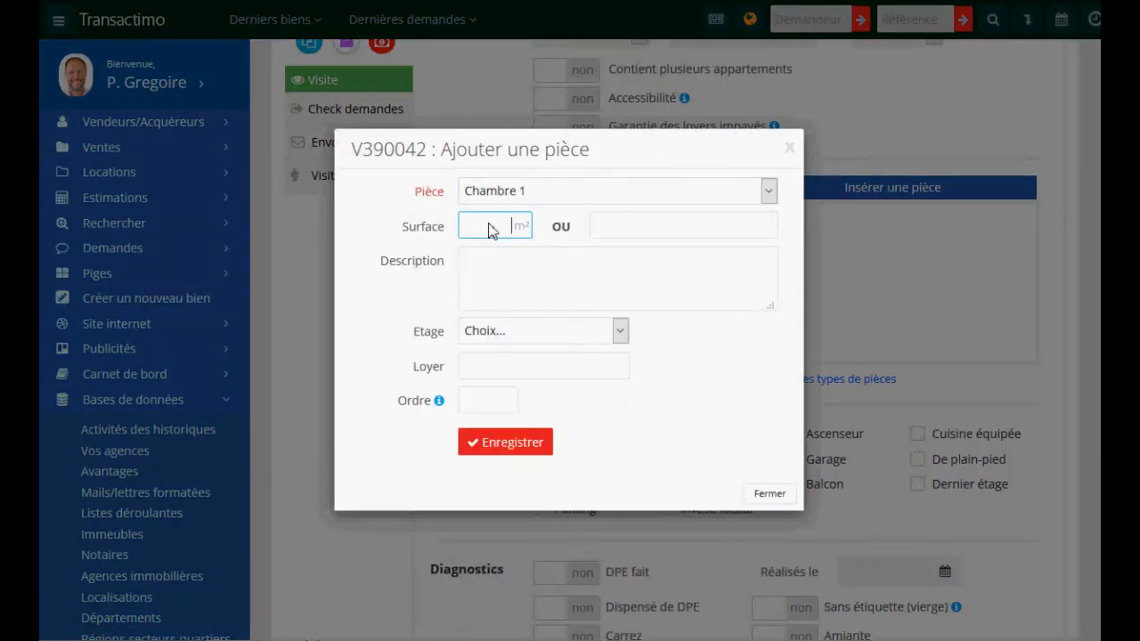
pyautogui.write('12')
pyautogui.click(482, 278)
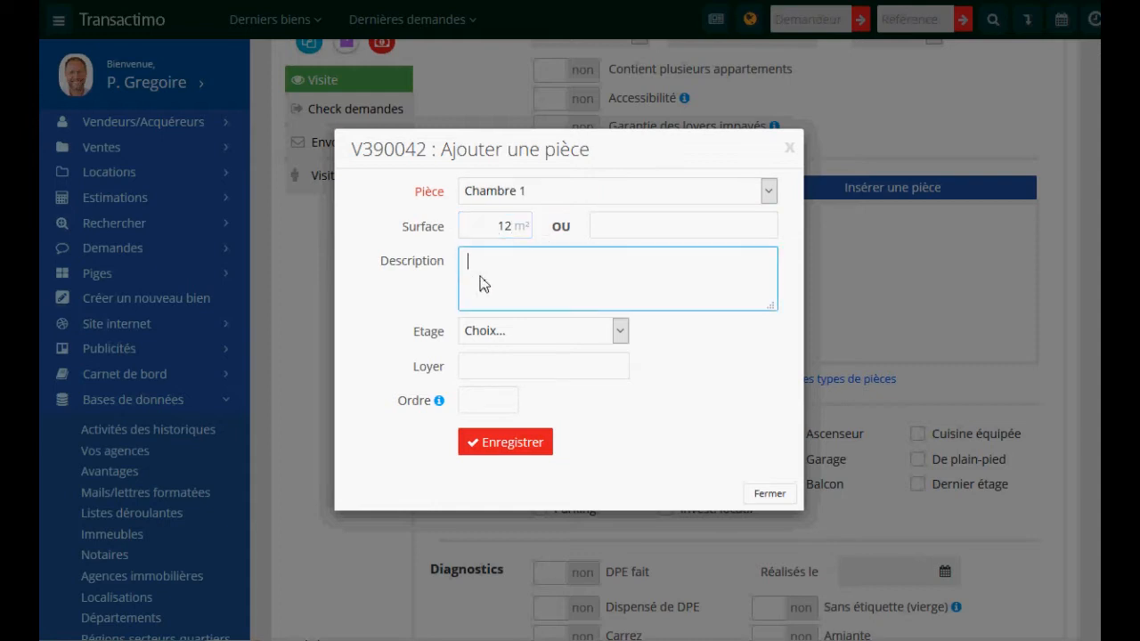
pyautogui.write('qsd fqsdfqsdfqsdfq')
pyautogui.click(499, 332)
pyautogui.click(515, 211)
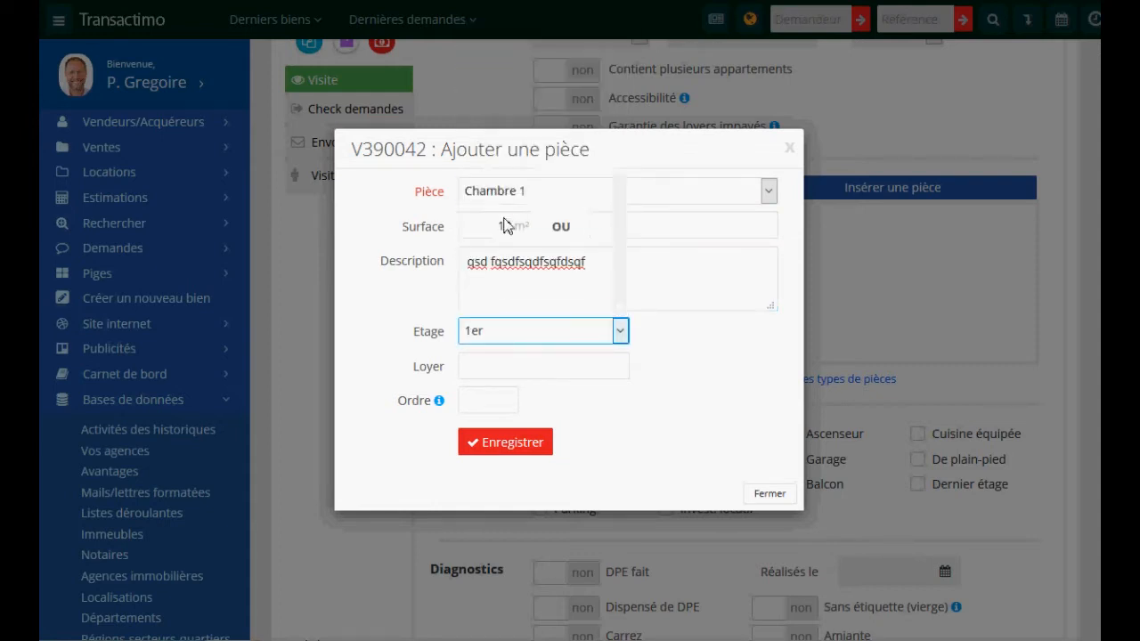
pyautogui.click(503, 456)
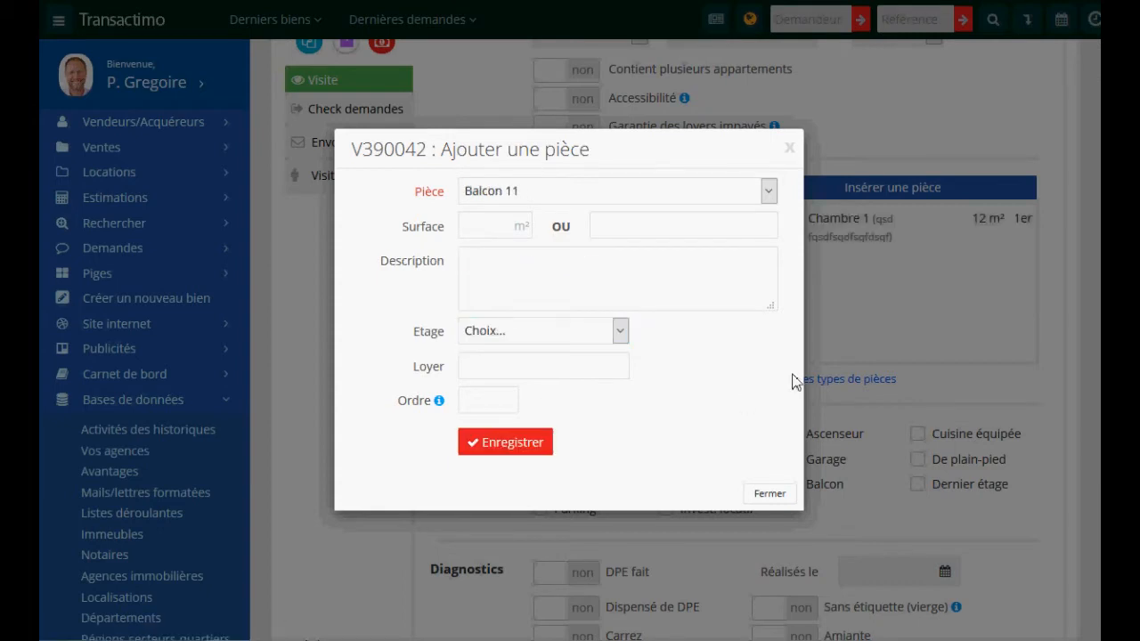
# - Add a 15 m² Bureaux room with a short description, then close the room form
pyautogui.click(555, 189)
pyautogui.click(485, 282)
pyautogui.click(503, 227)
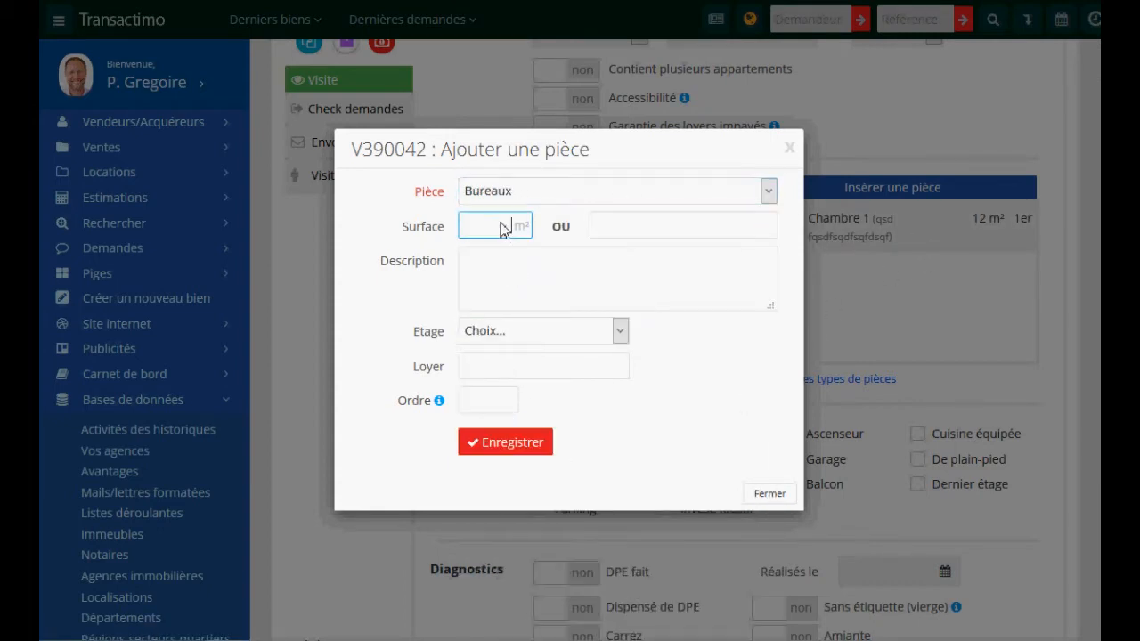
pyautogui.click(504, 229)
pyautogui.write('15')
pyautogui.click(506, 275)
pyautogui.write('dsqf qsdf')
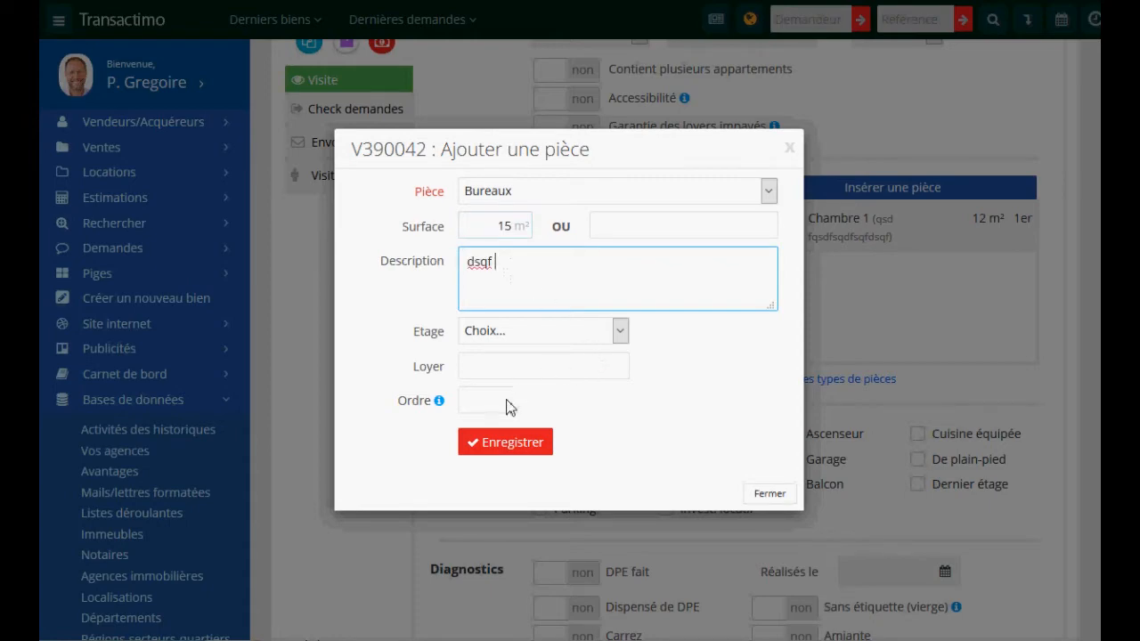
pyautogui.click(503, 443)
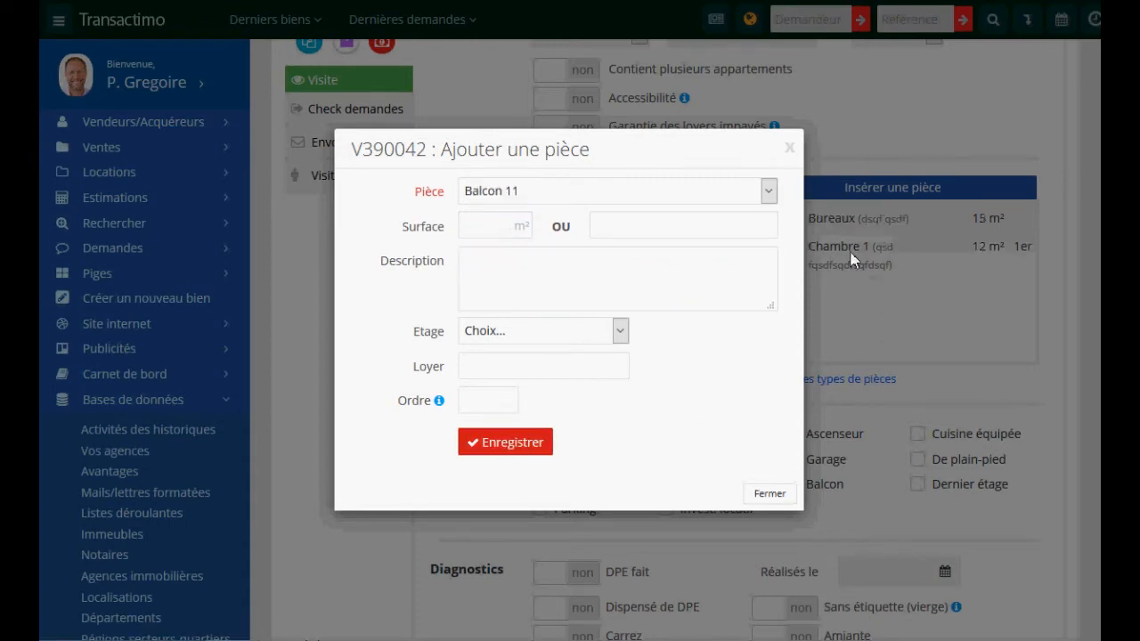
pyautogui.click(770, 494)
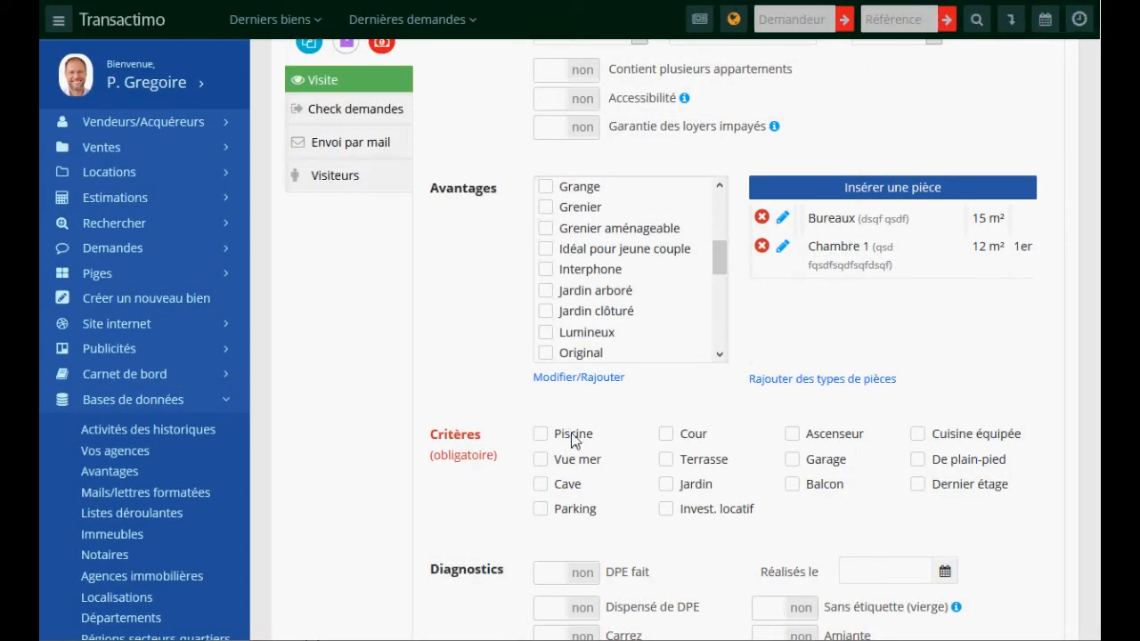
# - Tick Piscine, Vue mer and Cour for the property
pyautogui.scroll(-2, 615, 438)
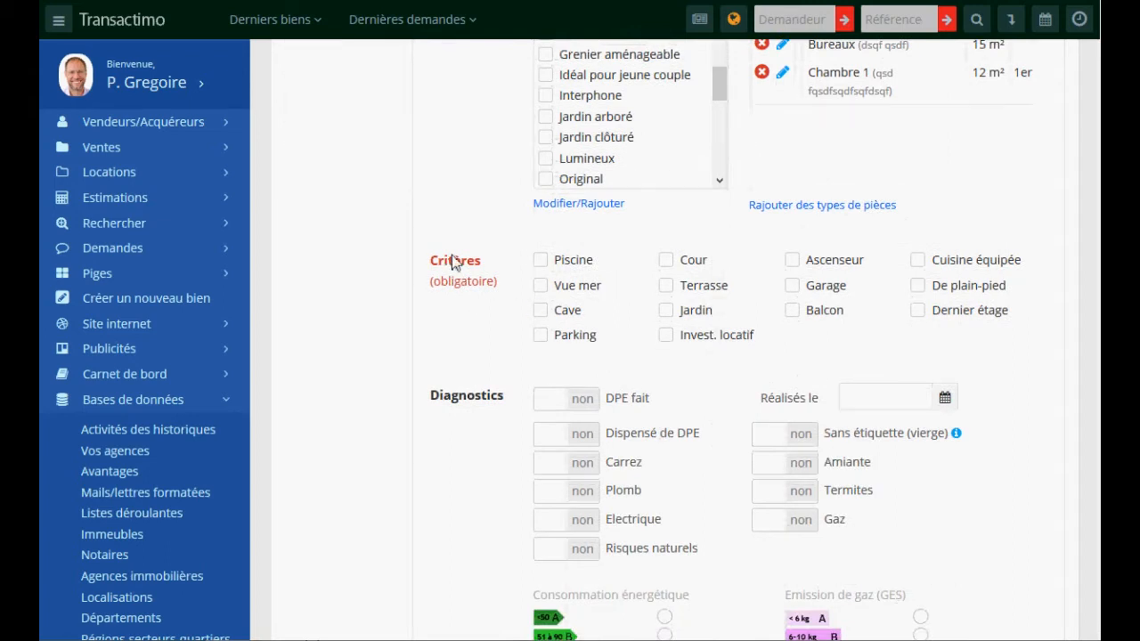
pyautogui.click(542, 285)
pyautogui.click(541, 260)
pyautogui.click(666, 260)
# - Mark the DPE as done, carried out on 12/08/2020
pyautogui.scroll(-1, 712, 285)
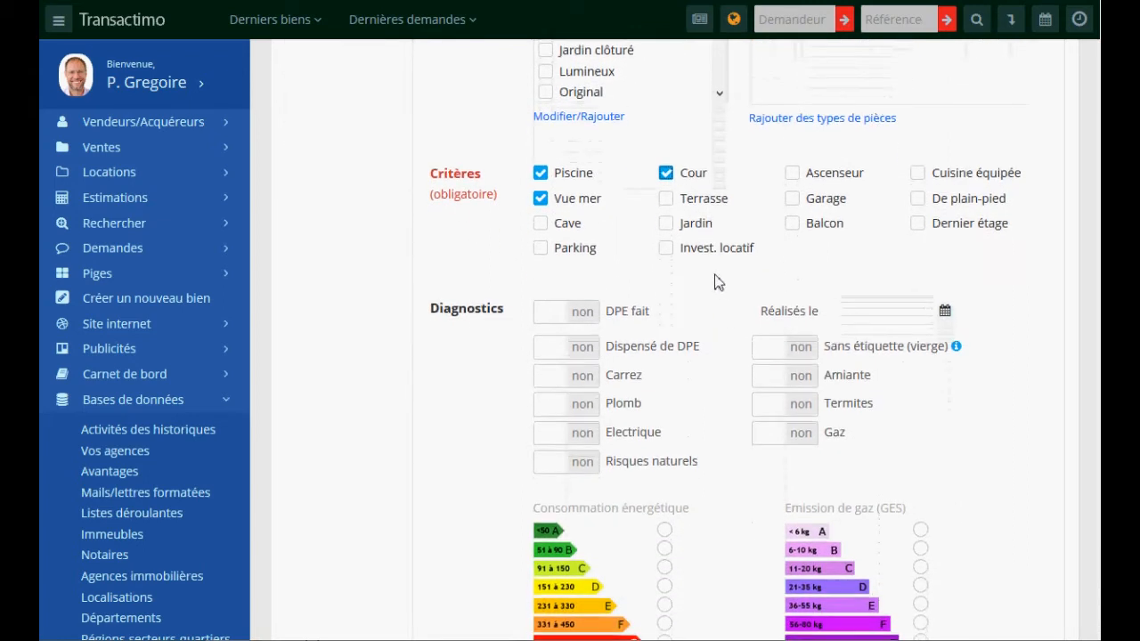
pyautogui.scroll(-2, 764, 256)
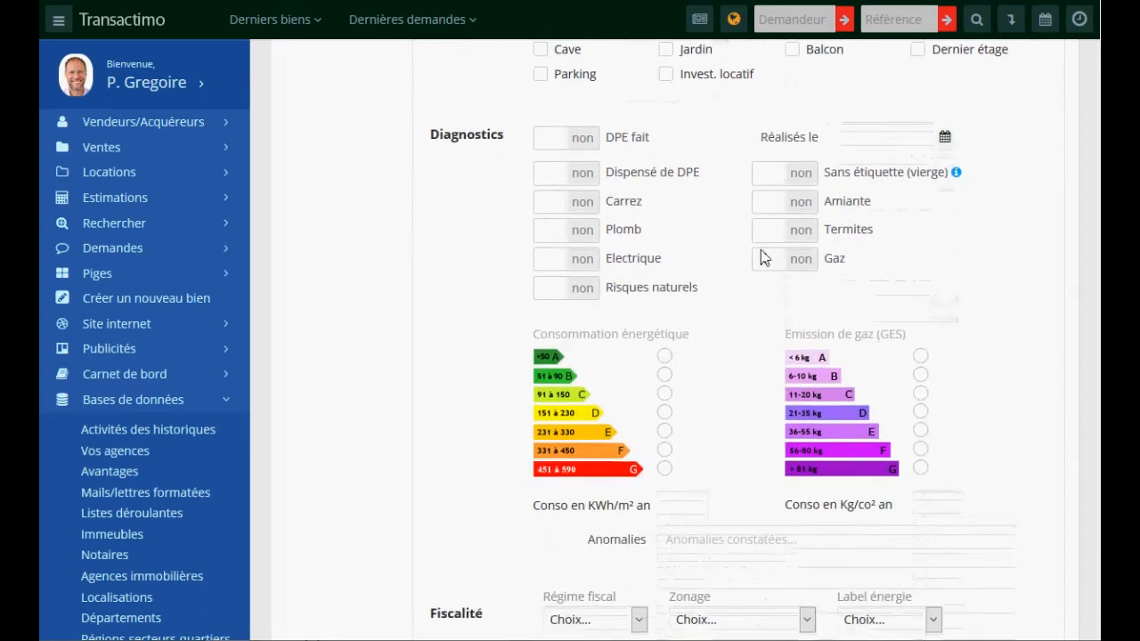
pyautogui.click(577, 138)
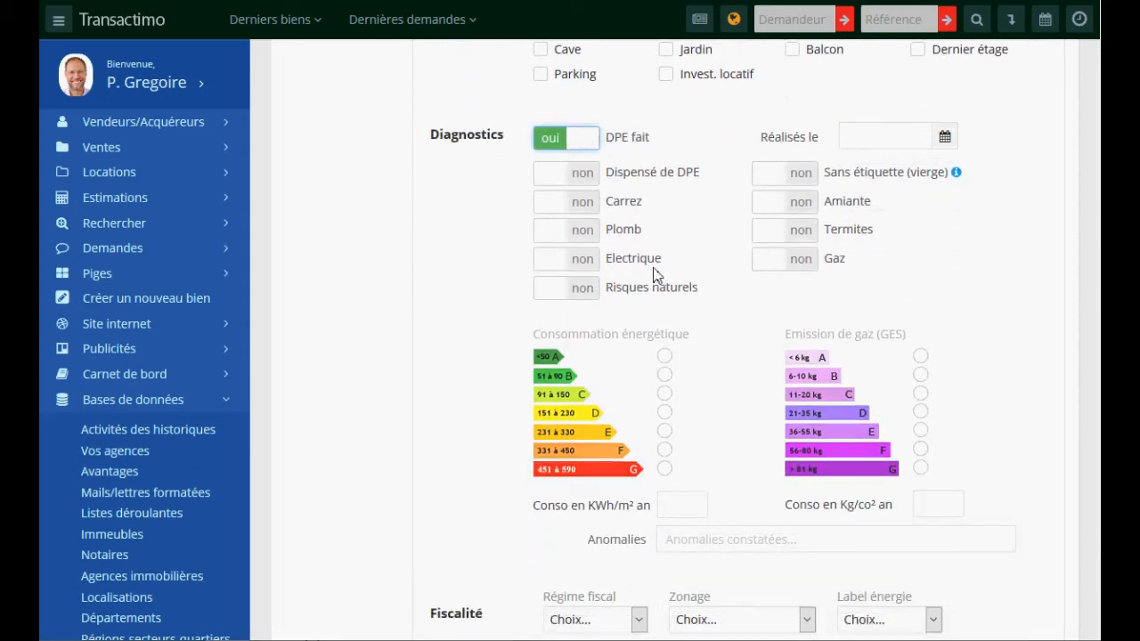
pyautogui.click(871, 148)
pyautogui.click(980, 271)
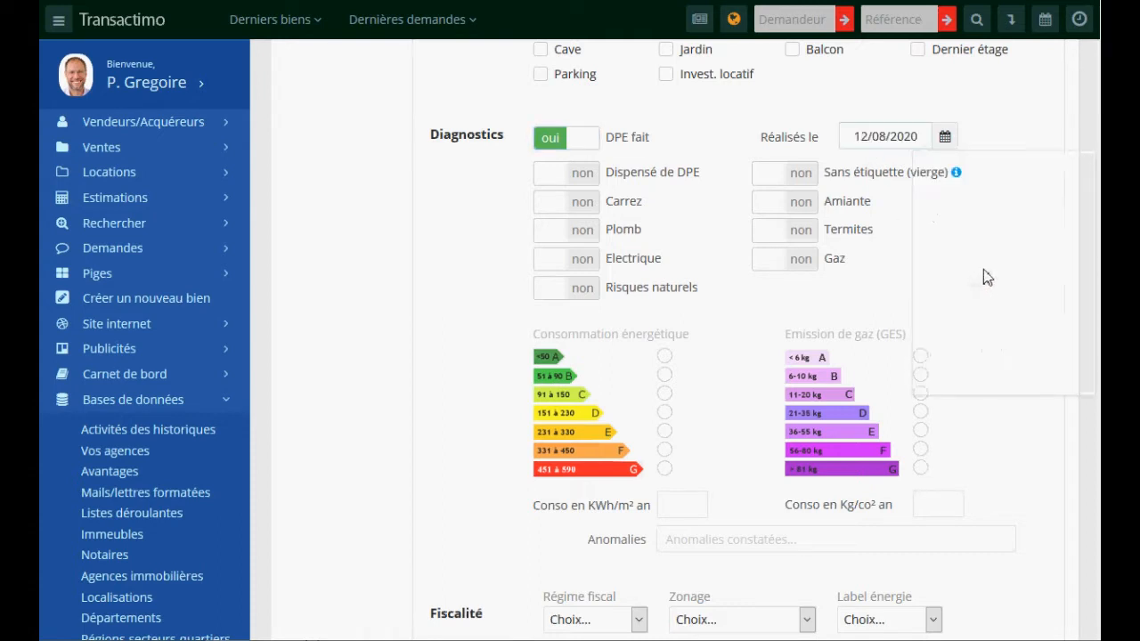
# - Rate energy consumption class C at 45 and gas emissions class C at 78
pyautogui.click(664, 394)
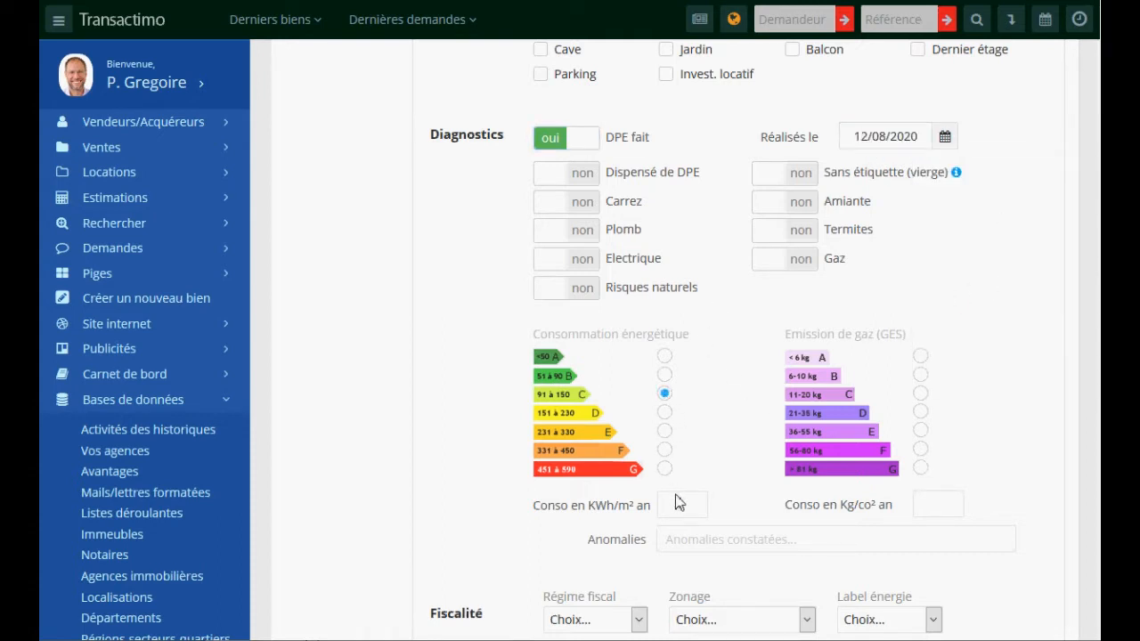
pyautogui.click(679, 505)
pyautogui.write('45')
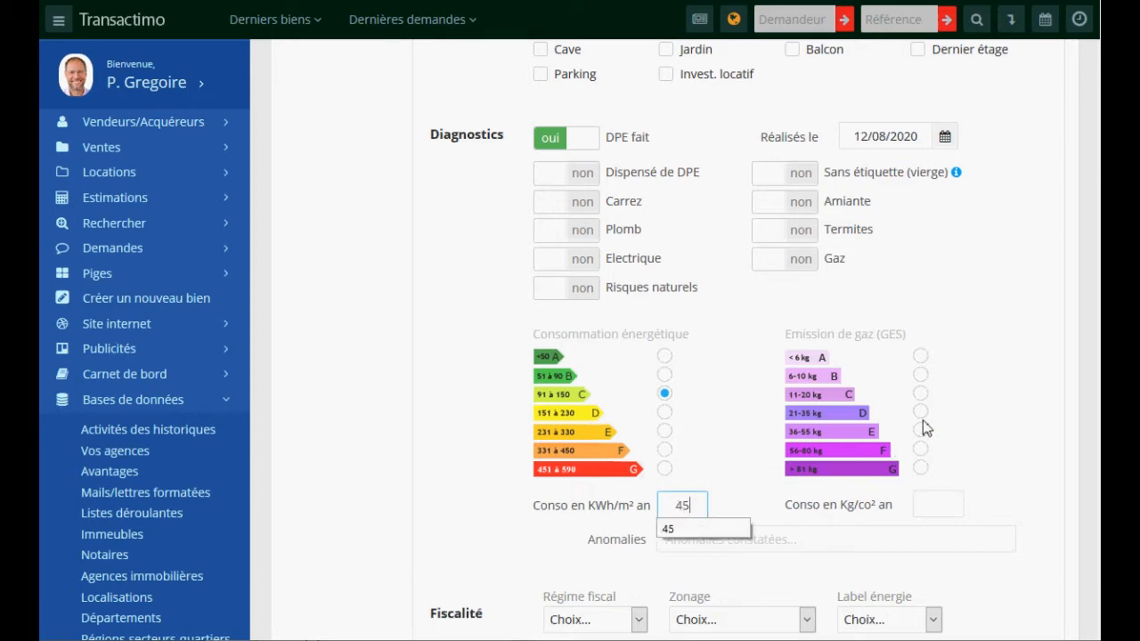
pyautogui.click(921, 393)
pyautogui.click(931, 507)
pyautogui.write('78')
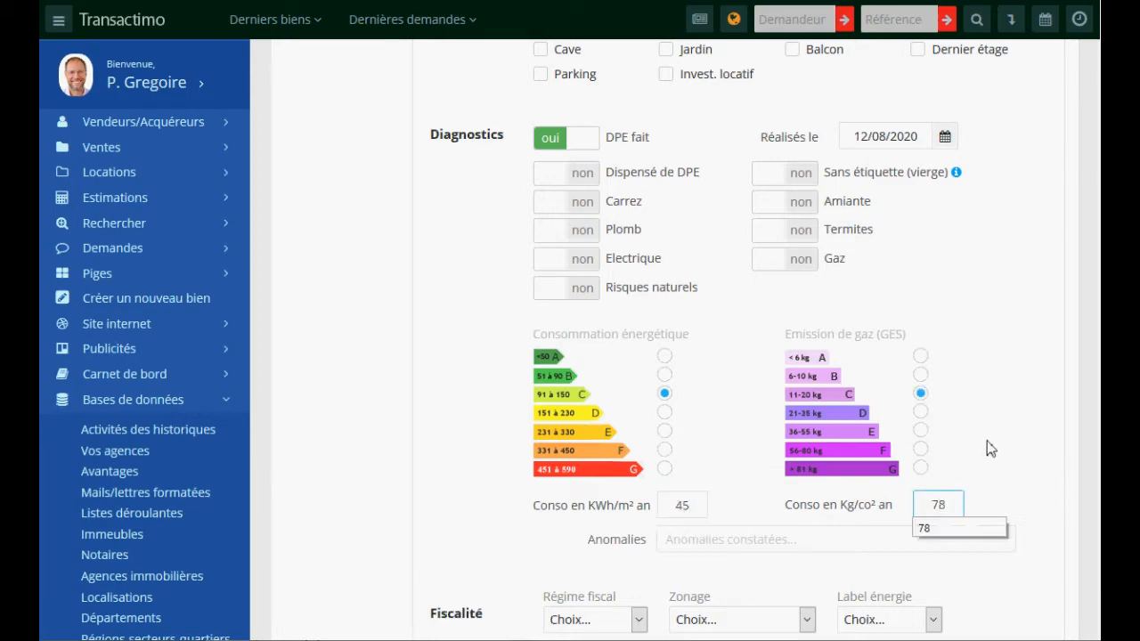
pyautogui.scroll(-4, 981, 400)
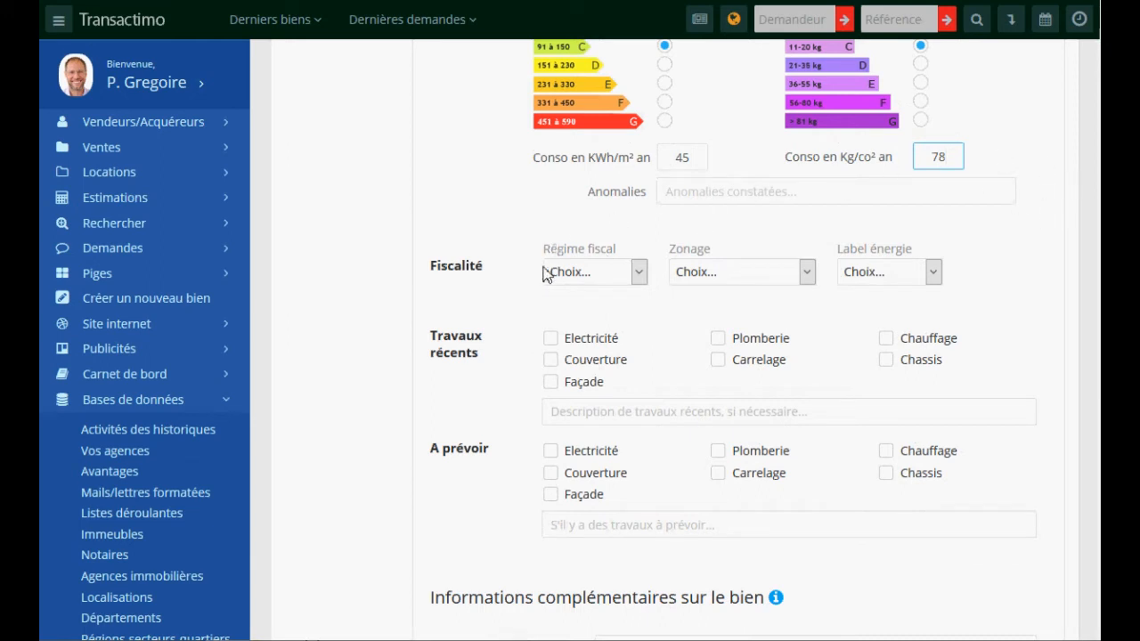
# - Mark roofing, tiling and Façade as recent works and describe the planned works
pyautogui.click(586, 362)
pyautogui.click(755, 366)
pyautogui.click(587, 452)
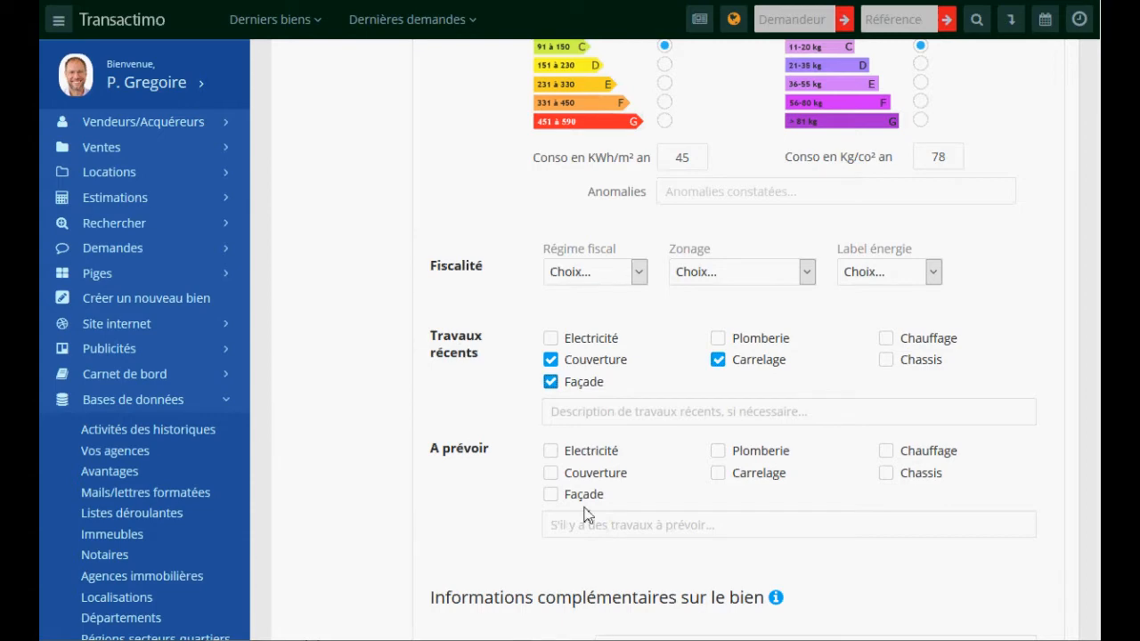
pyautogui.click(585, 524)
pyautogui.write('sdq fqsdfqsdfsqdf')
# - Fill in Situation géo and Exposition and set heating to Mixte (électrique/fuel)
pyautogui.scroll(-5, 458, 445)
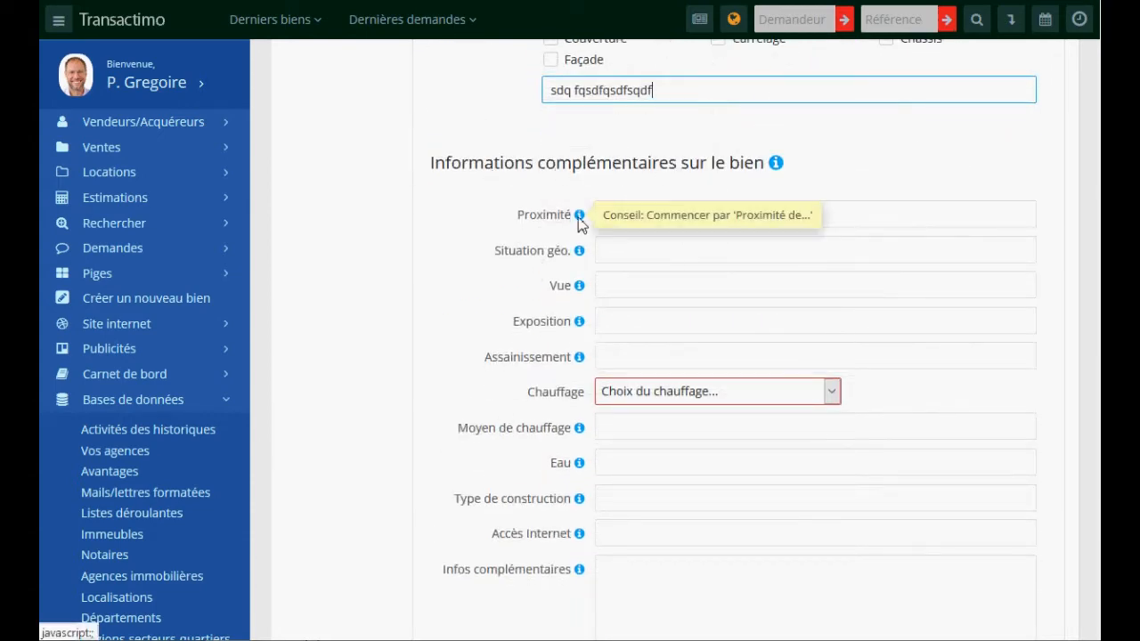
pyautogui.moveTo(580, 253)
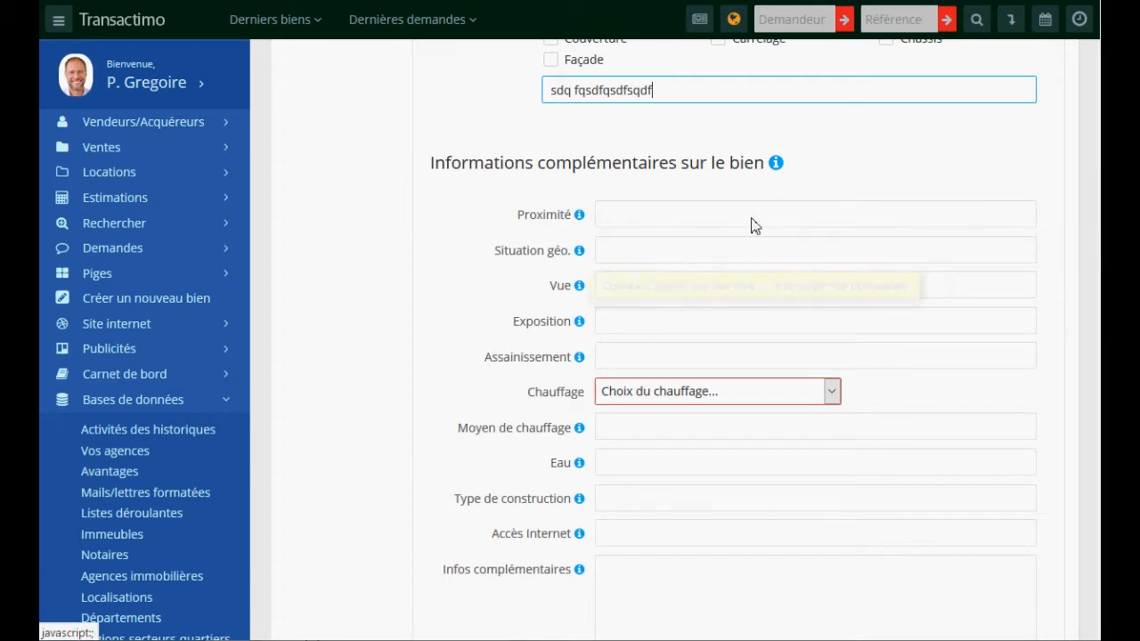
pyautogui.moveTo(775, 166)
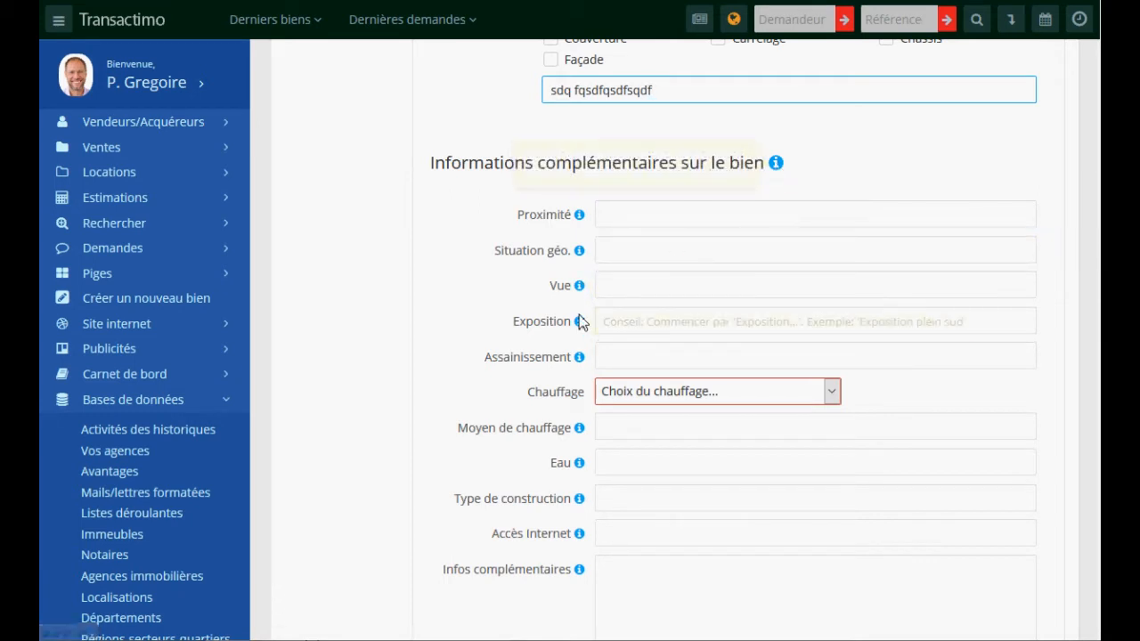
pyautogui.click(619, 251)
pyautogui.write('sqd fsqdfsqfsqf')
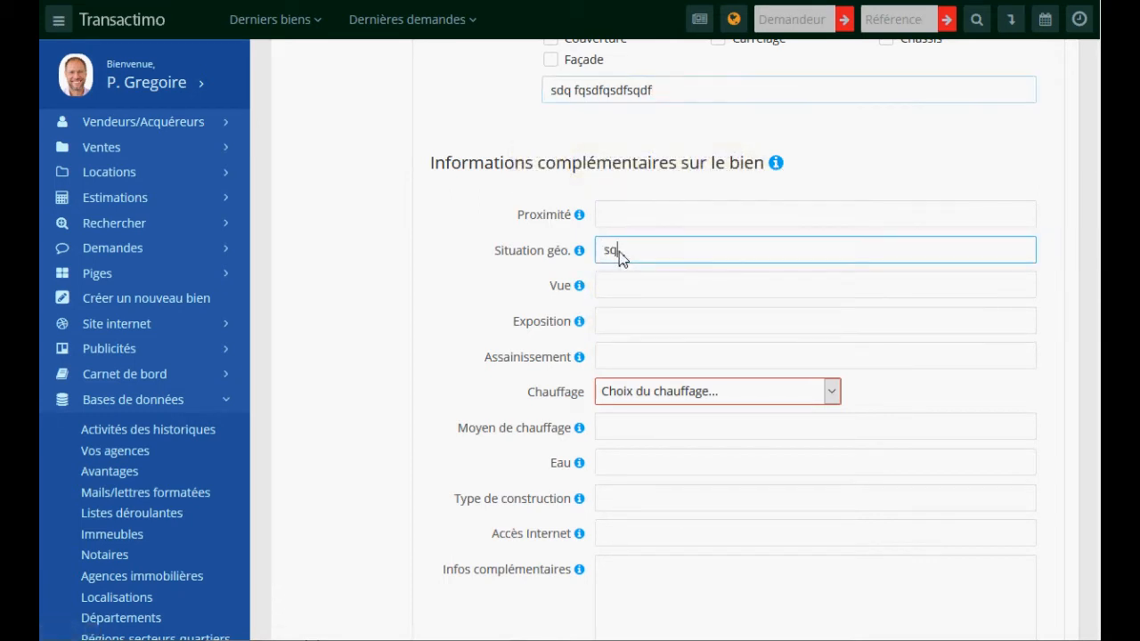
pyautogui.click(611, 322)
pyautogui.write('sqd fqsdfsqd')
pyautogui.click(656, 395)
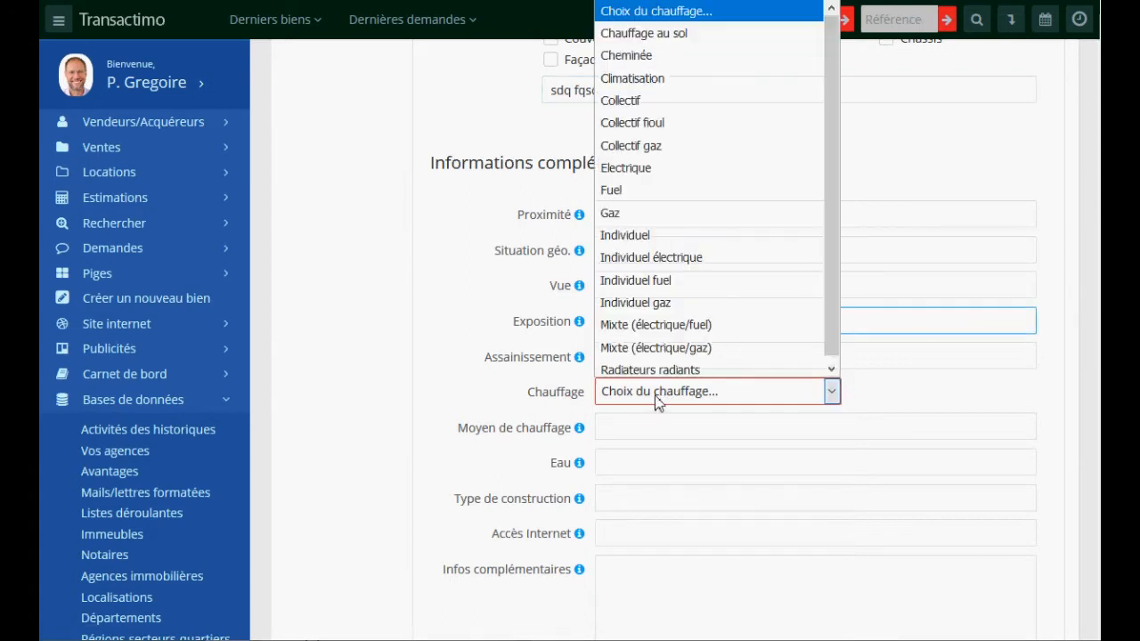
pyautogui.click(663, 318)
# - Save the supplementary property information
pyautogui.scroll(-4, 862, 335)
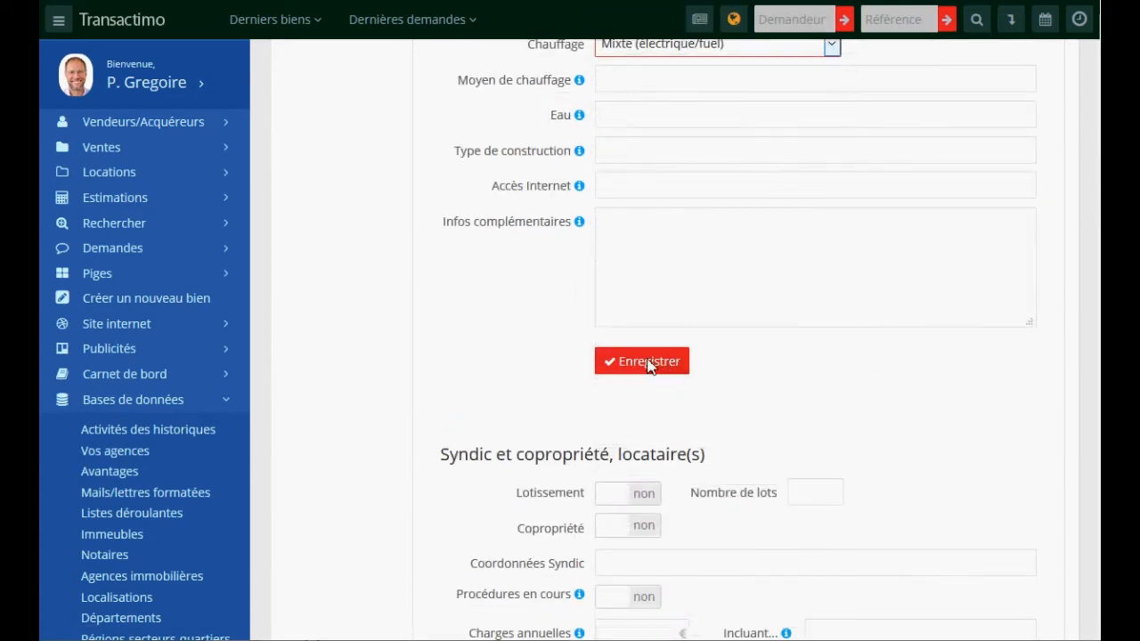
pyautogui.scroll(-3, 717, 396)
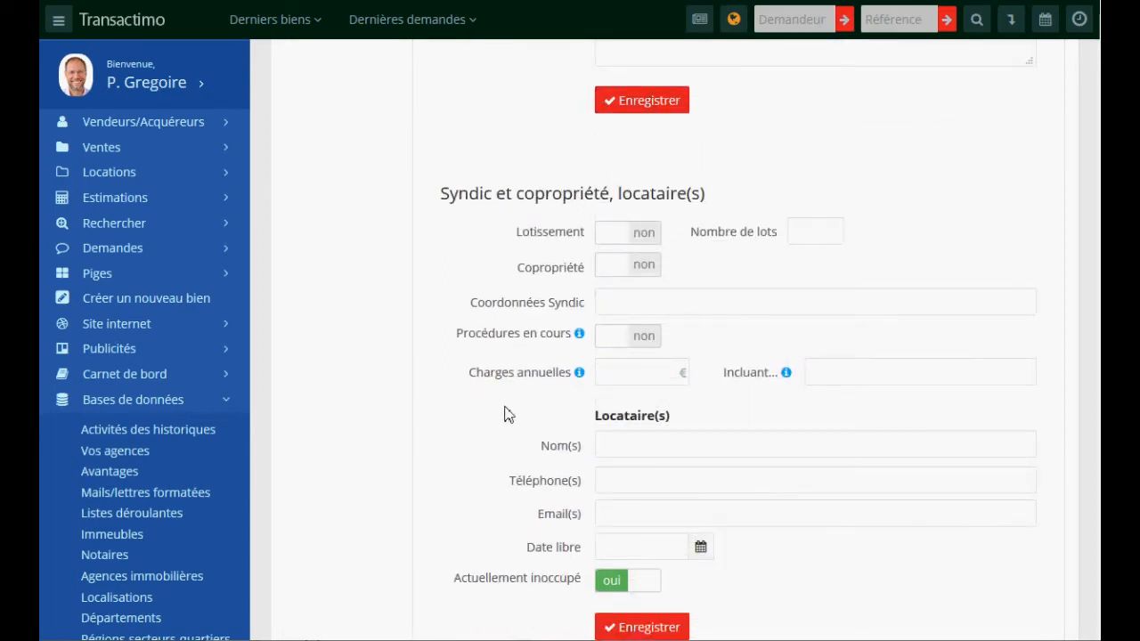
pyautogui.scroll(-2, 504, 415)
pyautogui.scroll(4, 846, 427)
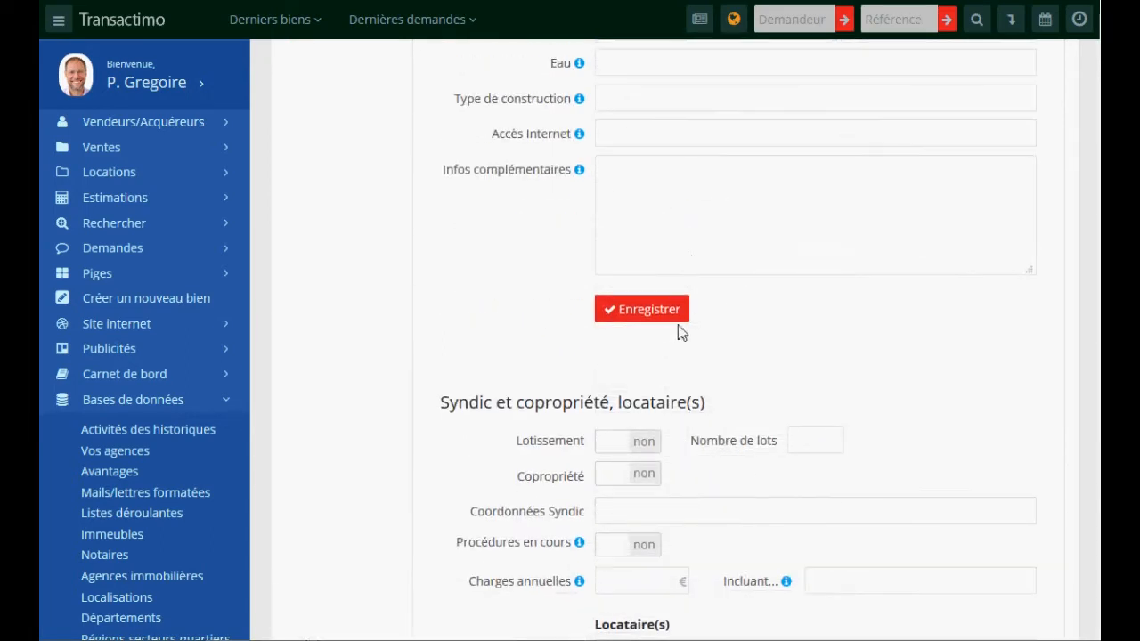
pyautogui.click(654, 315)
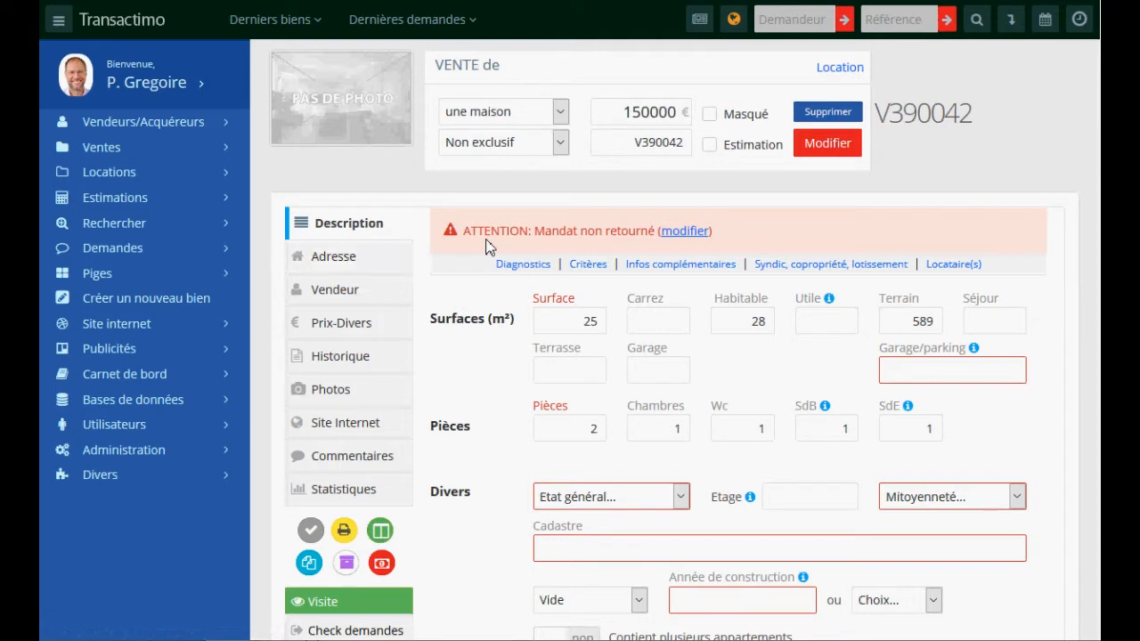
pyautogui.click(338, 263)
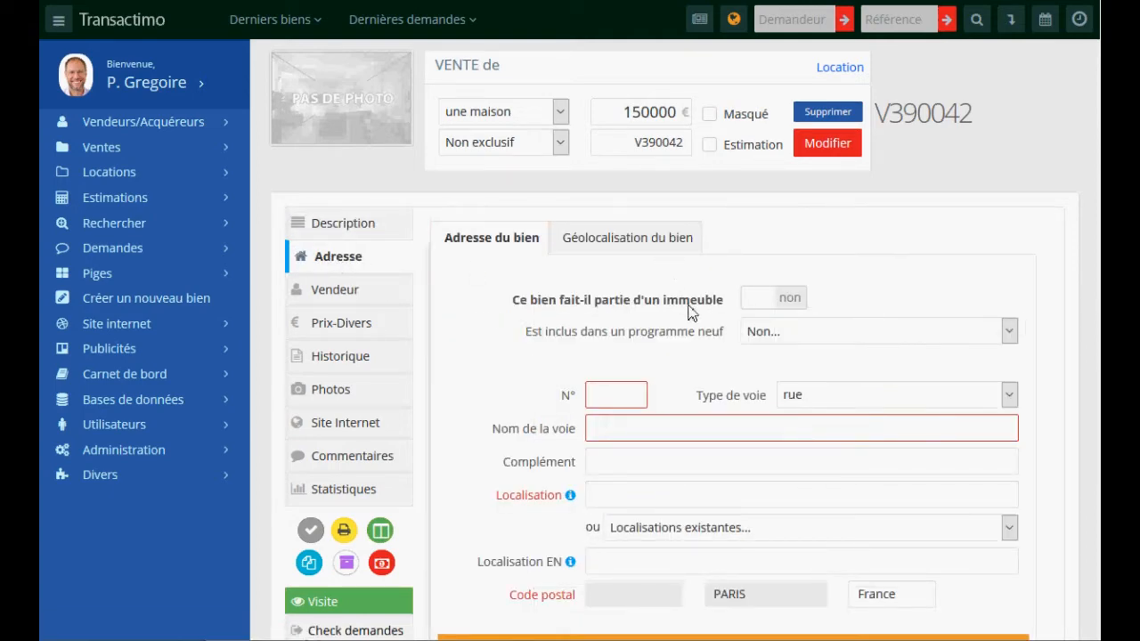
pyautogui.scroll(-1, 659, 294)
pyautogui.click(604, 307)
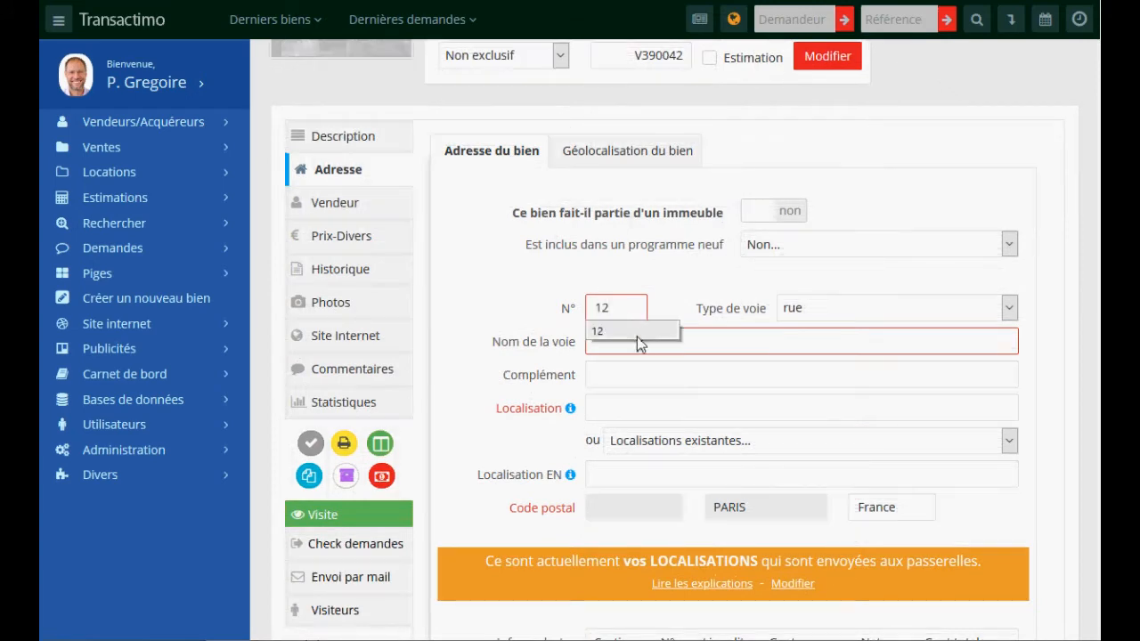
pyautogui.click(627, 346)
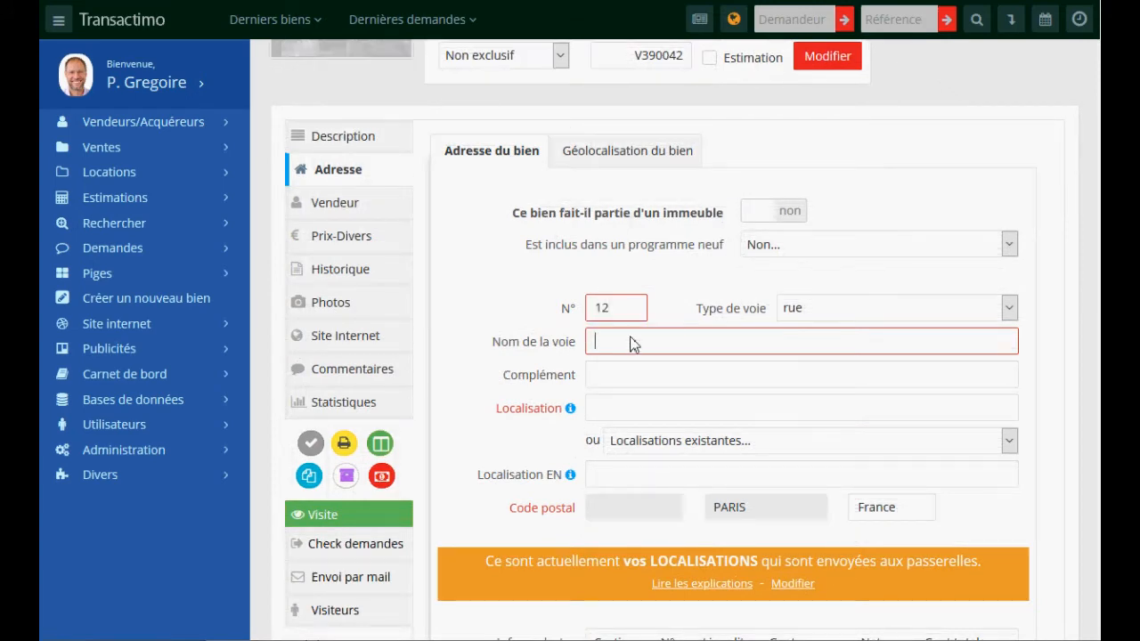
pyautogui.click(630, 347)
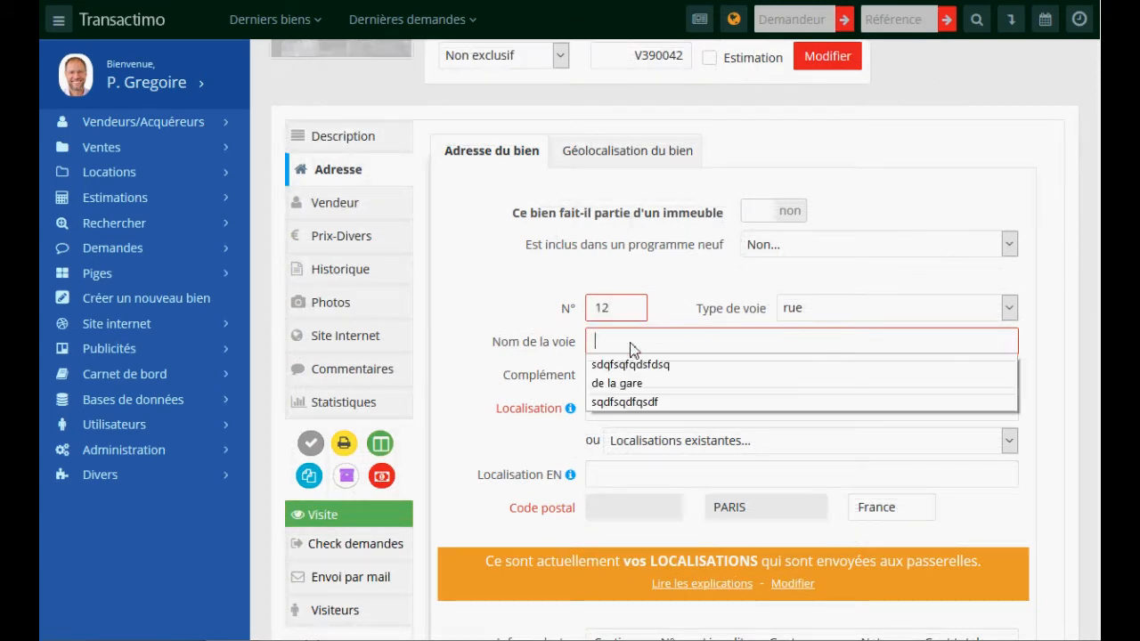
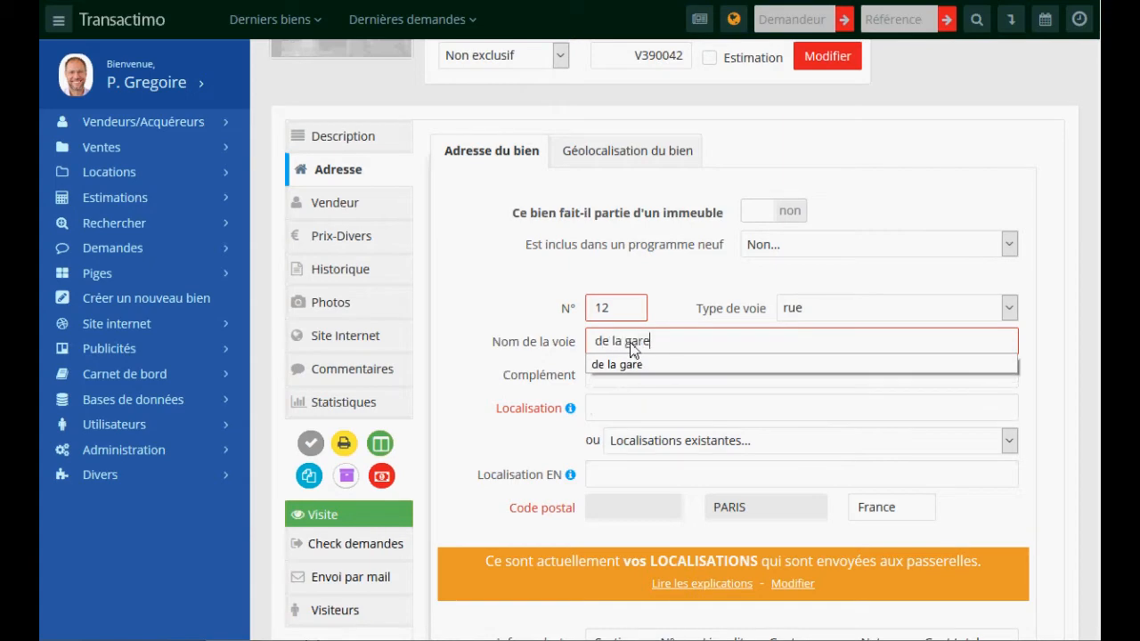
# - Select postal code 74000 and town ANNECY as the place
pyautogui.click(643, 508)
pyautogui.click(569, 310)
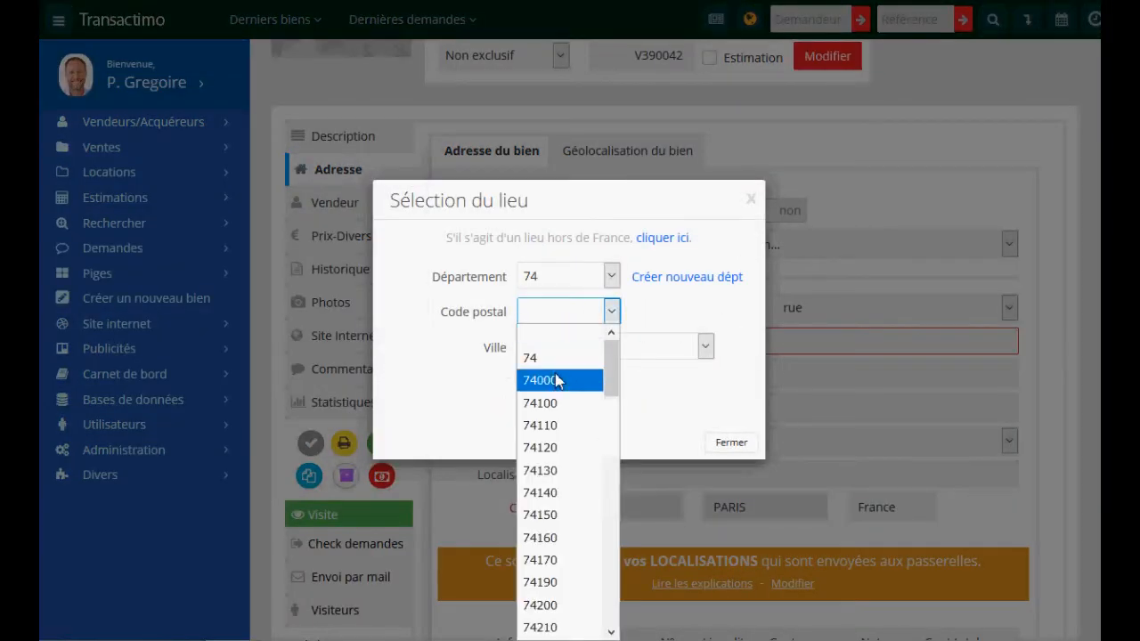
pyautogui.click(579, 377)
pyautogui.click(594, 354)
pyautogui.click(570, 392)
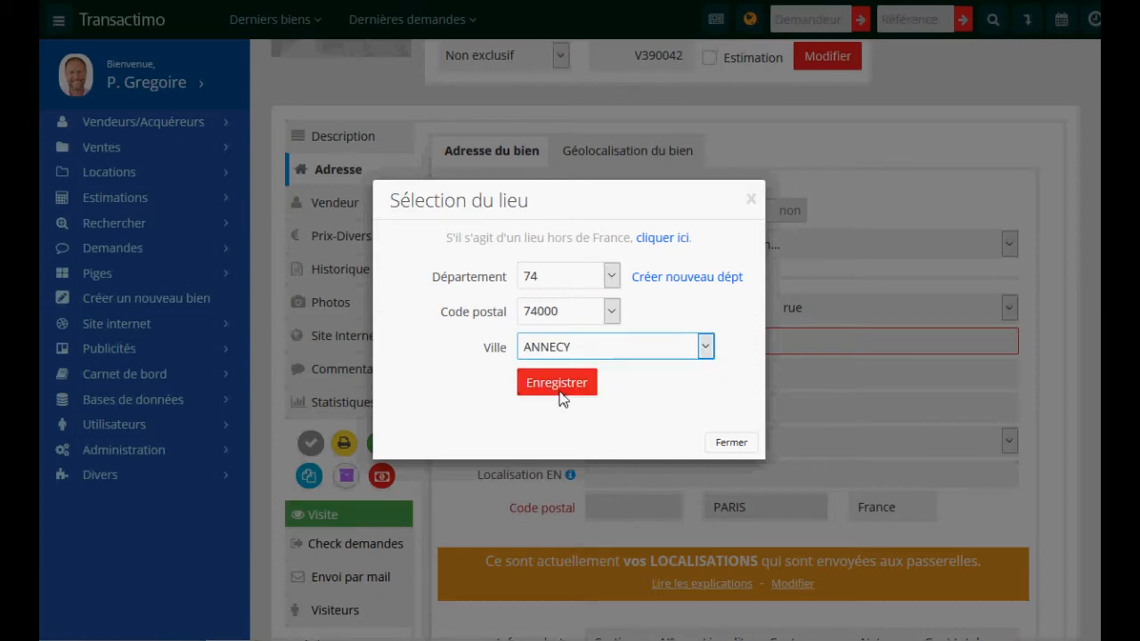
pyautogui.click(559, 384)
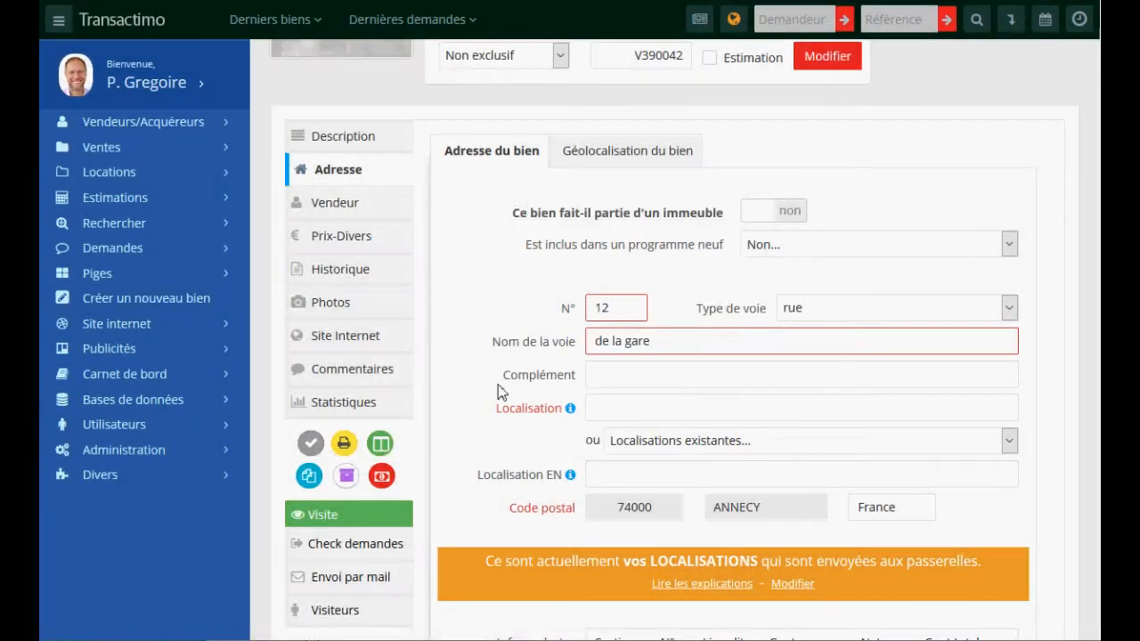
# - Tick the La Grande Terche and Pied des pistes Morzine sectors; dismiss the missing-localisation warning
pyautogui.scroll(-3, 503, 392)
pyautogui.click(616, 448)
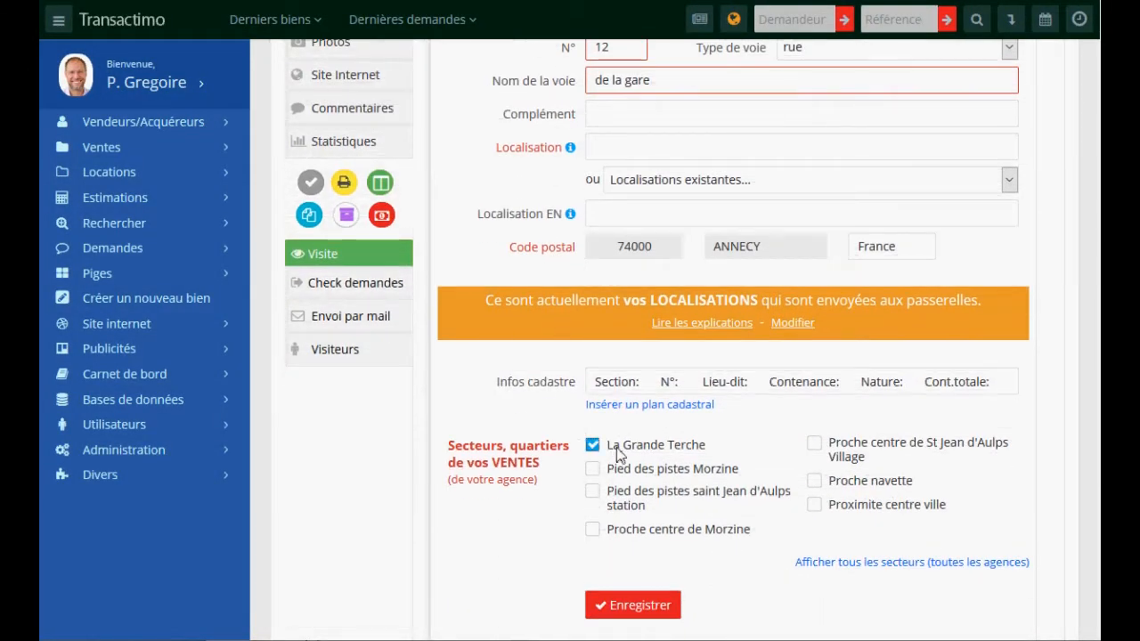
pyautogui.click(615, 472)
pyautogui.click(610, 604)
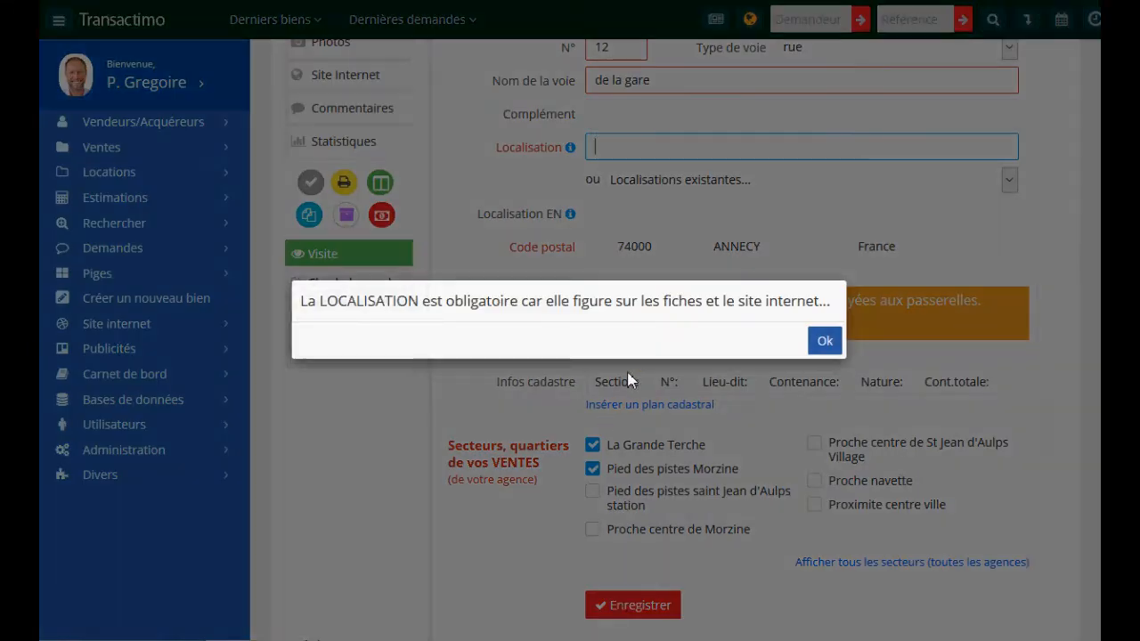
pyautogui.click(823, 340)
# - Set the localisation to Proche du lac and save the address
pyautogui.scroll(2, 637, 261)
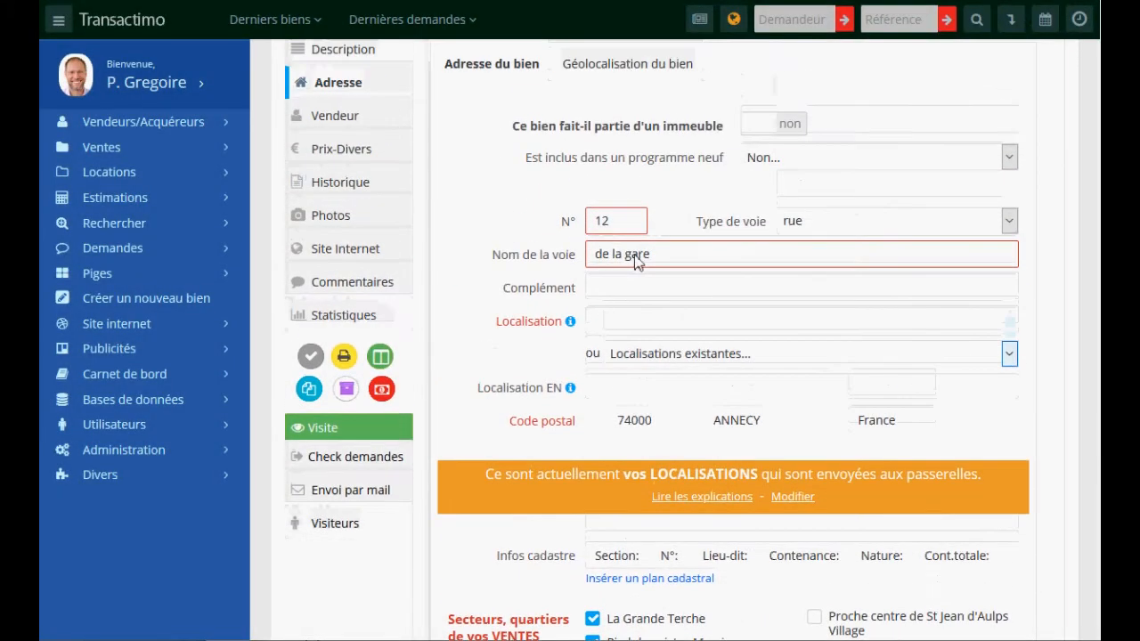
pyautogui.click(610, 326)
pyautogui.write('Proche du lac')
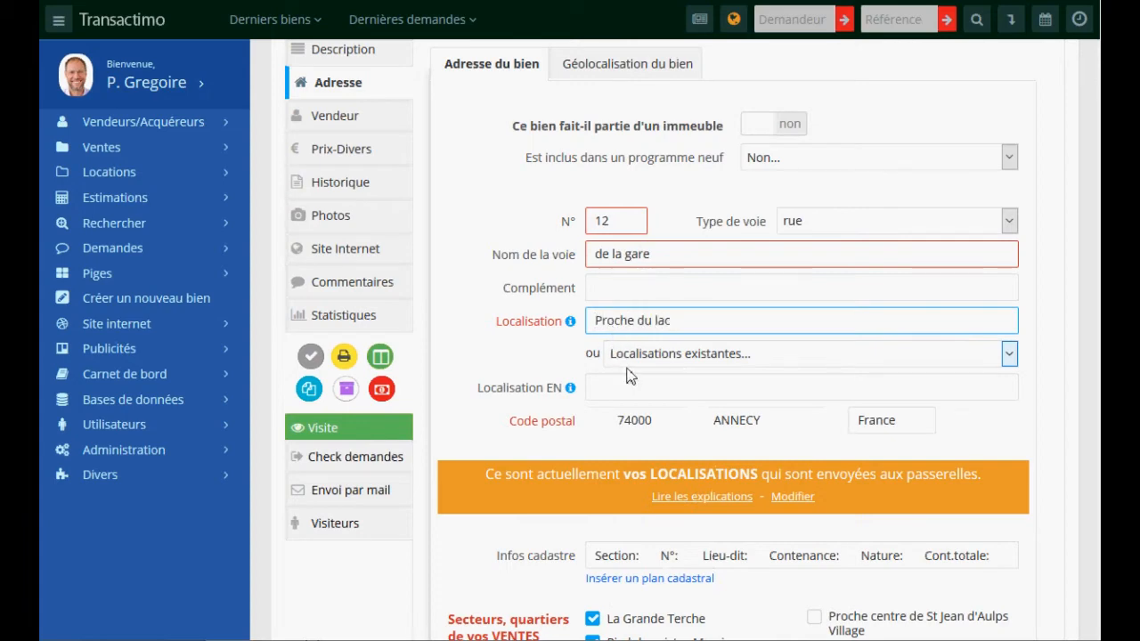
pyautogui.scroll(-4, 515, 429)
pyautogui.click(637, 463)
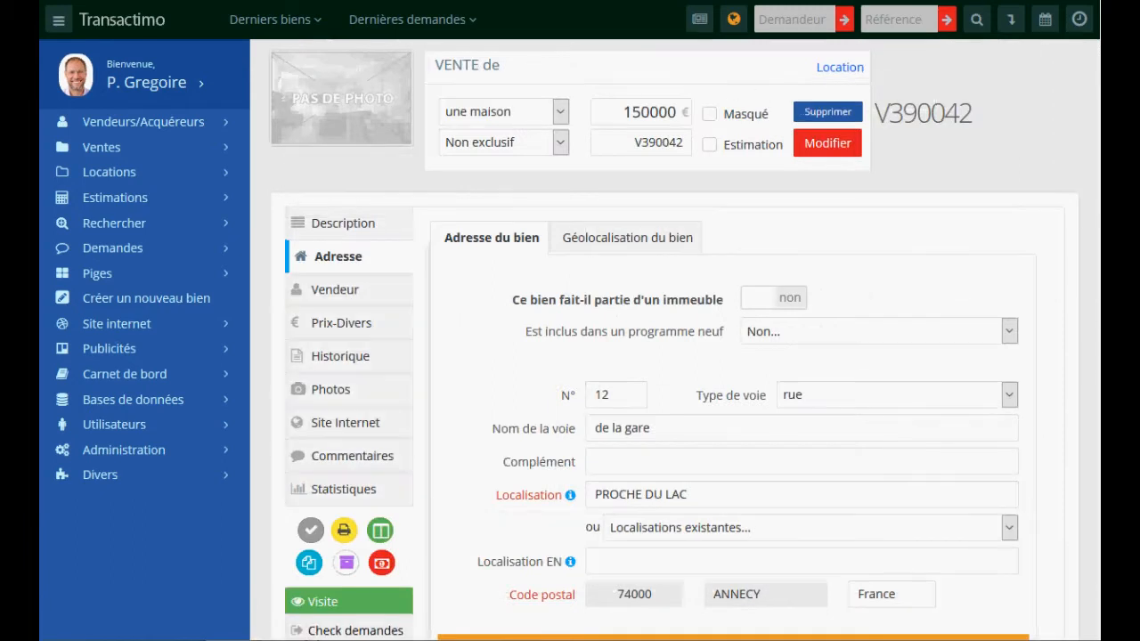
# - Move the property's map marker slightly up-left and save the new coordinates
pyautogui.click(606, 238)
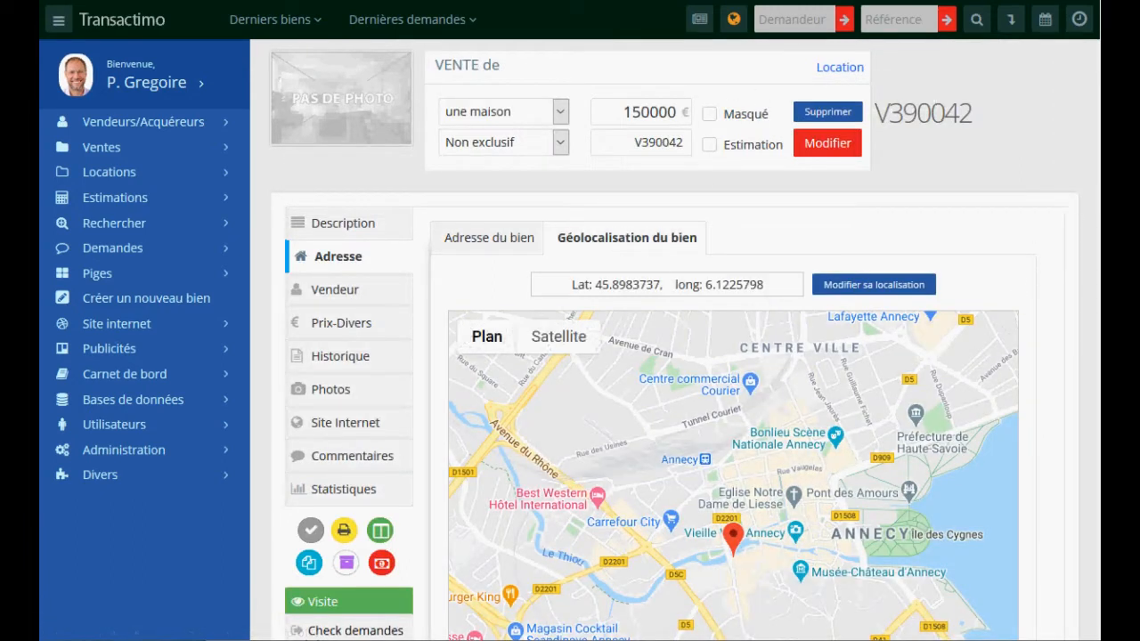
pyautogui.scroll(-2, 674, 340)
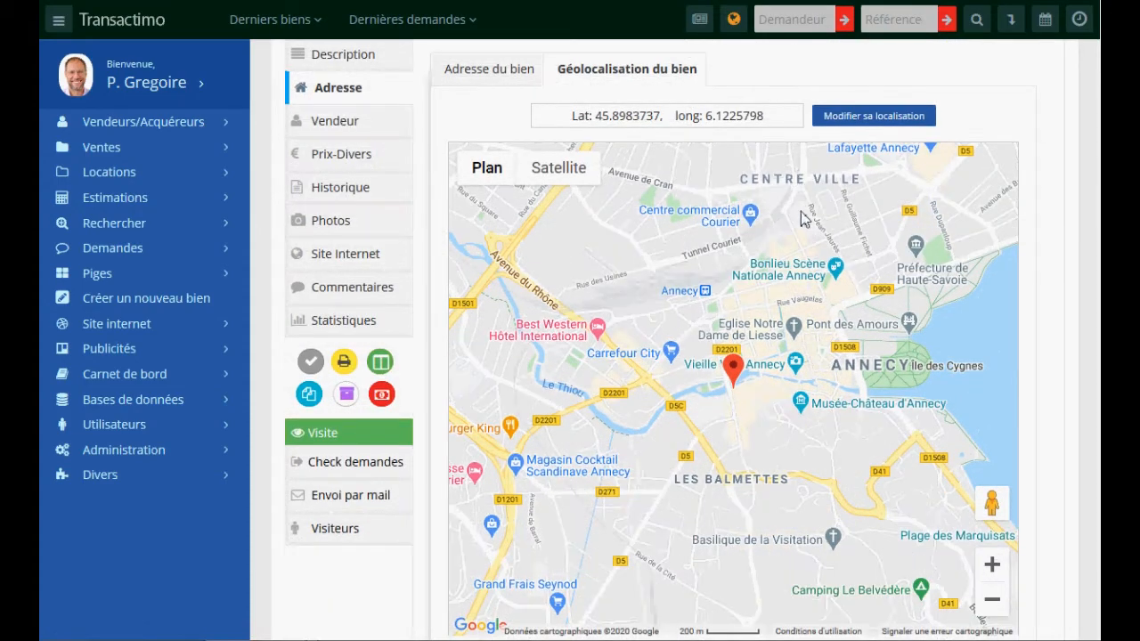
pyautogui.click(868, 117)
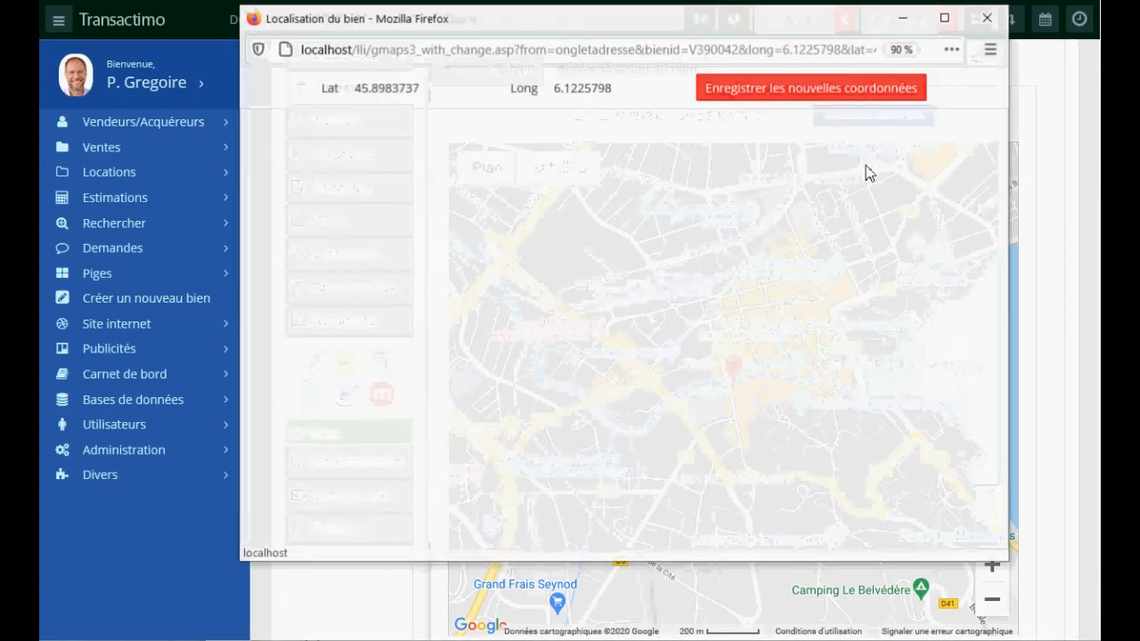
pyautogui.moveTo(620, 305); pyautogui.dragTo(591, 281)
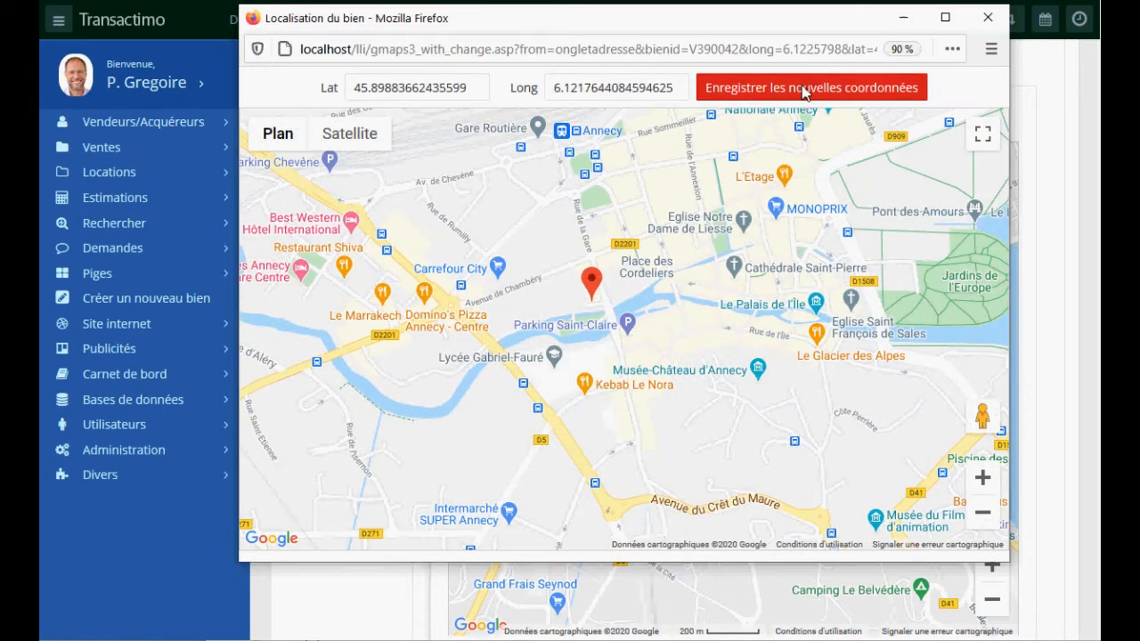
pyautogui.click(798, 90)
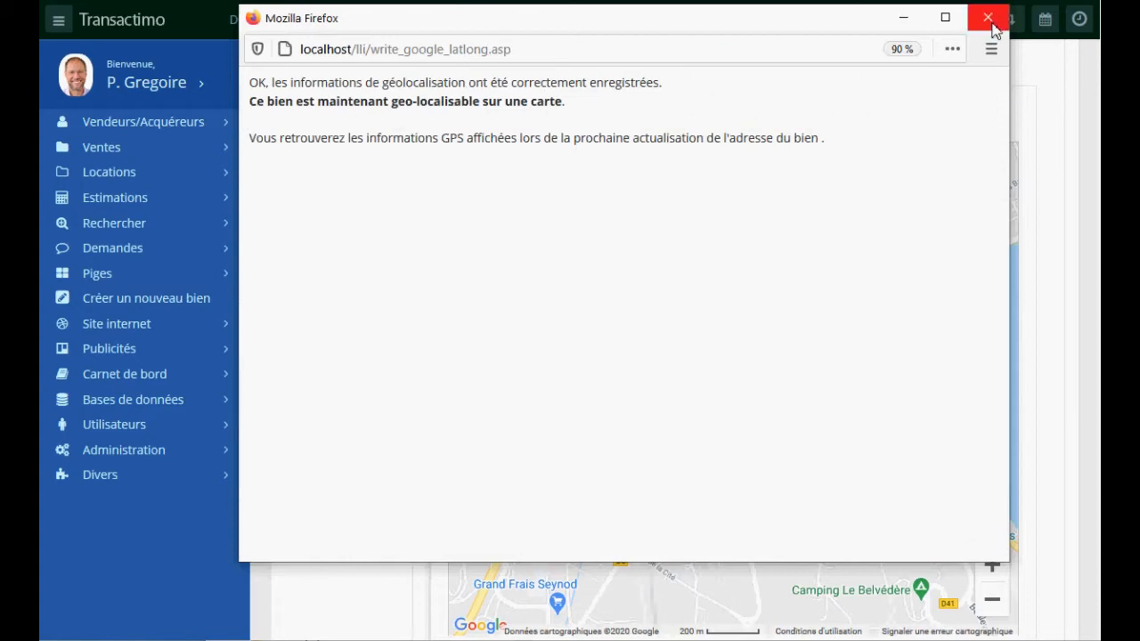
pyautogui.click(987, 18)
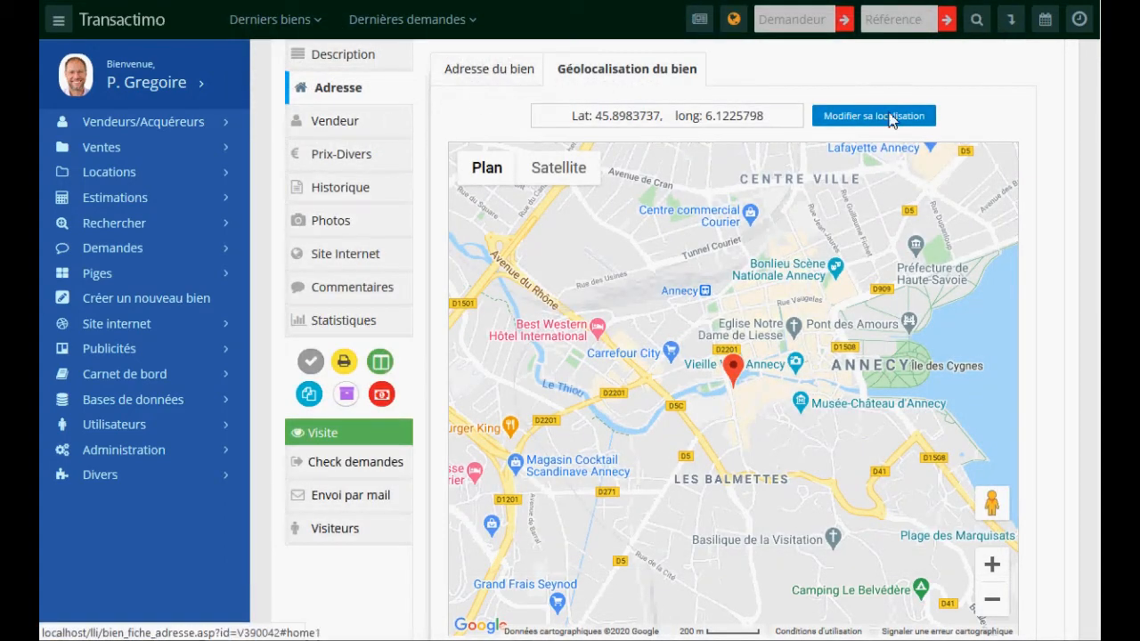
# - Pick an existing seller from the sellers list and attach them to V390042
pyautogui.click(336, 124)
pyautogui.click(810, 235)
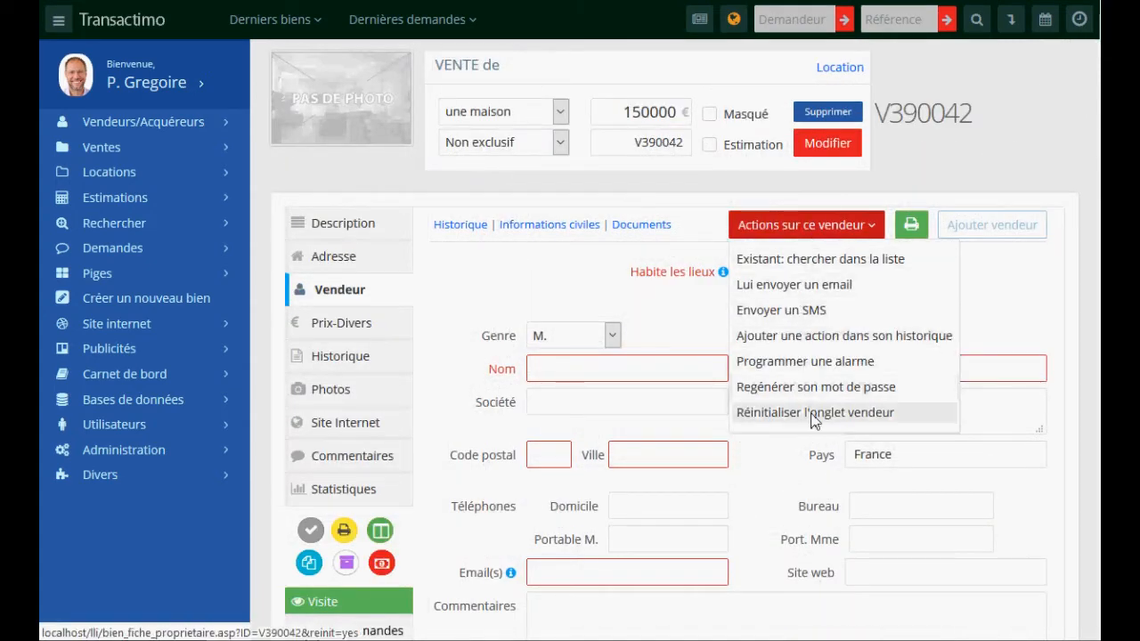
pyautogui.click(818, 260)
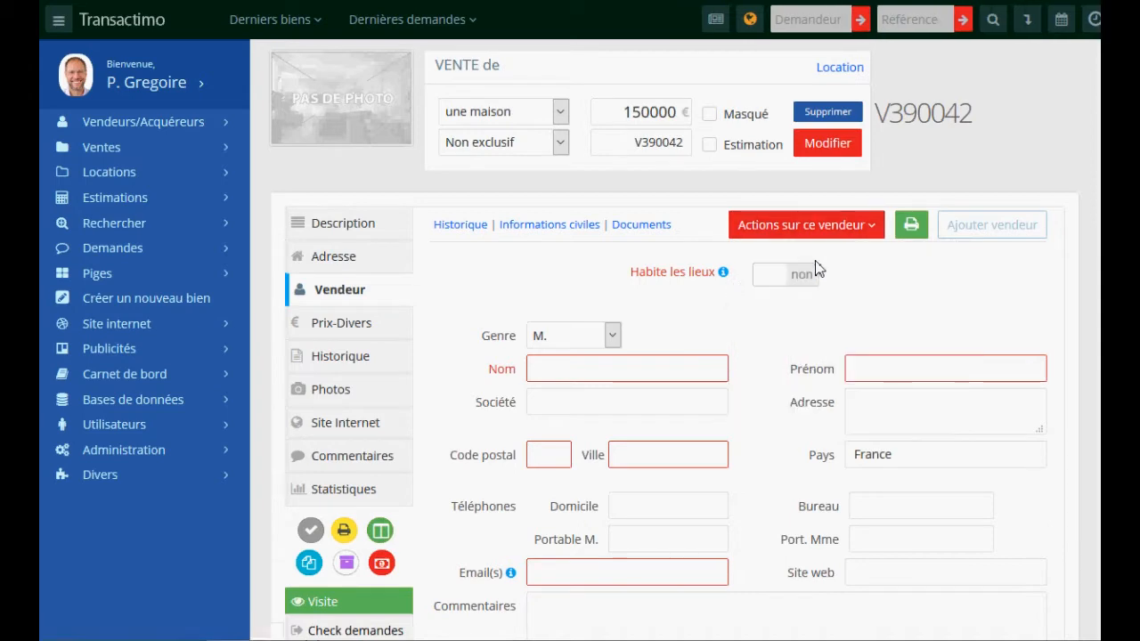
pyautogui.click(422, 306)
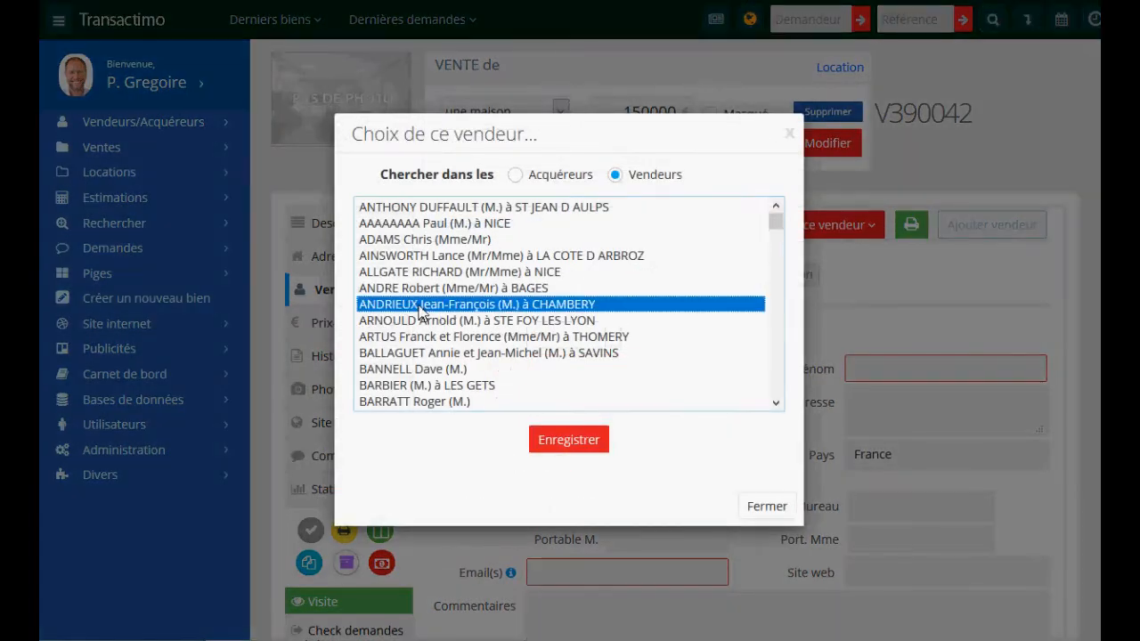
pyautogui.click(561, 438)
pyautogui.click(787, 225)
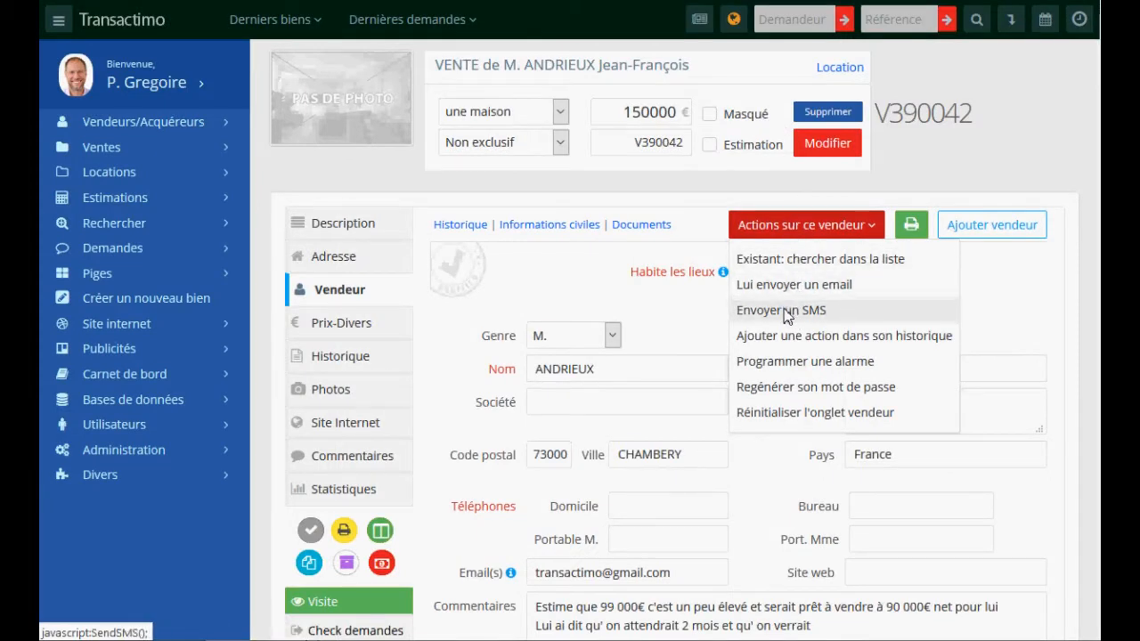
# - Review the seller's documents and sent emails
pyautogui.click(679, 335)
pyautogui.scroll(-3, 679, 333)
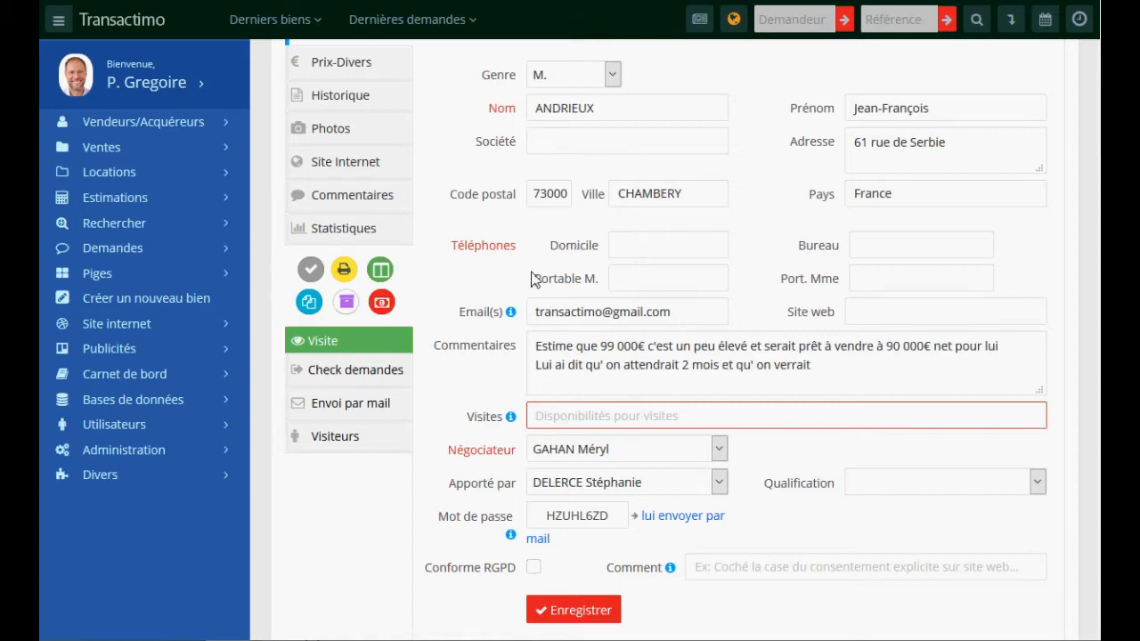
pyautogui.scroll(3, 532, 277)
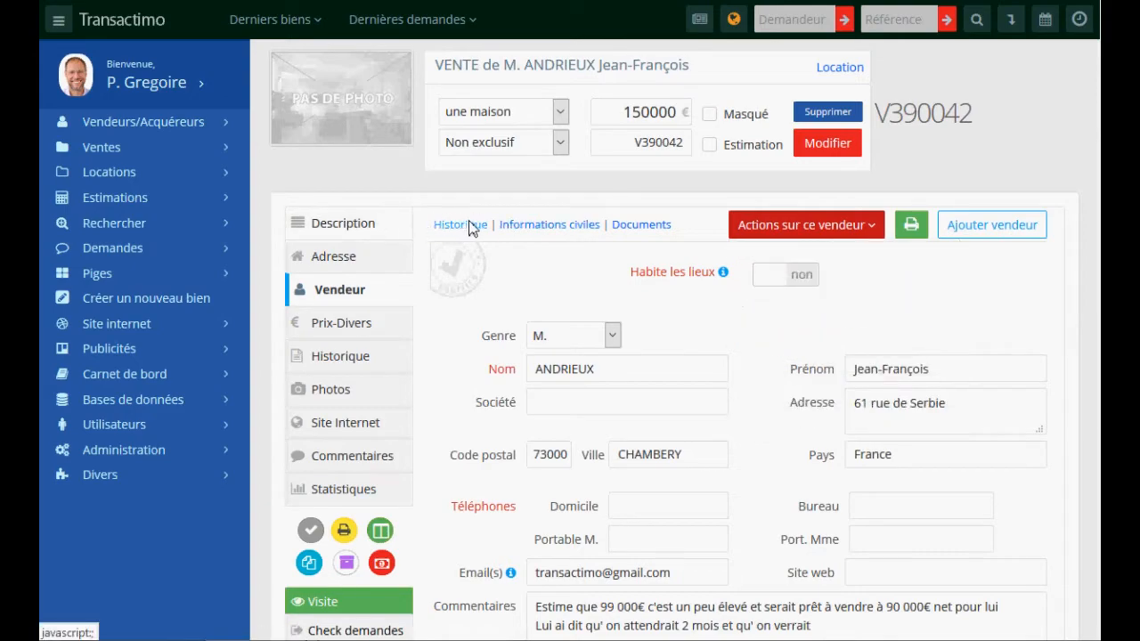
pyautogui.click(632, 226)
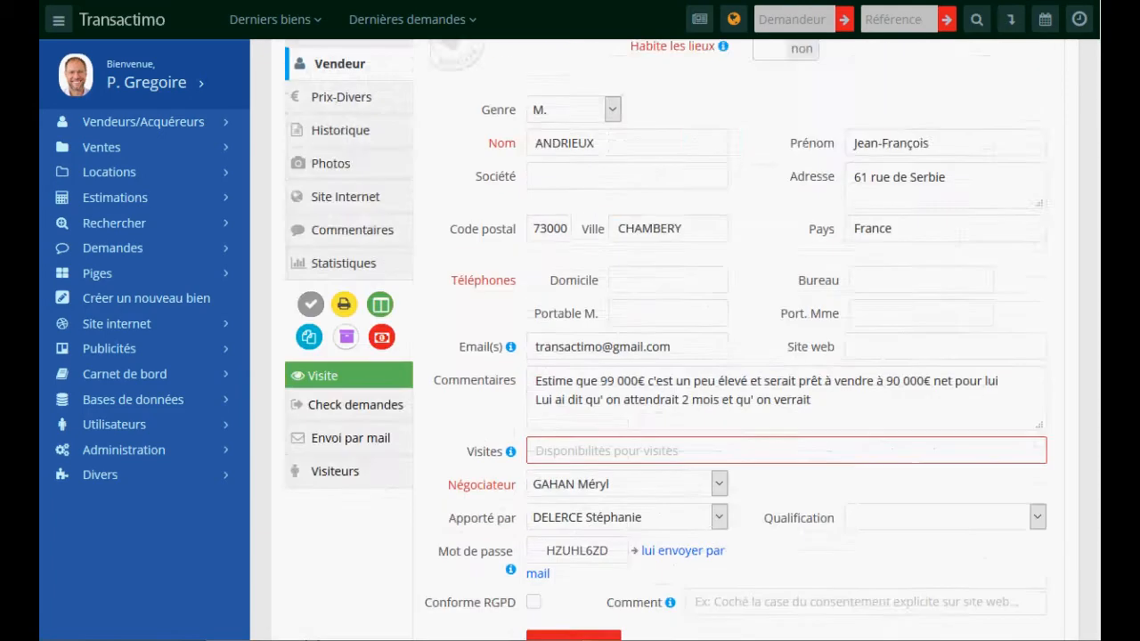
pyautogui.scroll(3, 431, 168)
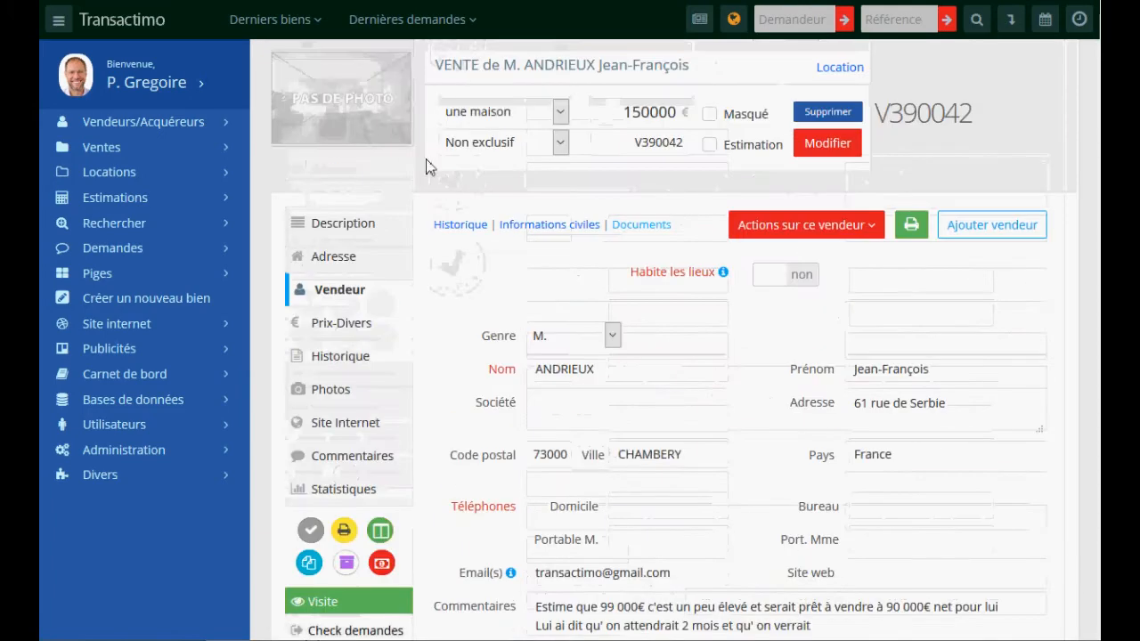
# - Check the property's diagnostics and seller documents, then go to the Prix-Divers section
pyautogui.click(334, 223)
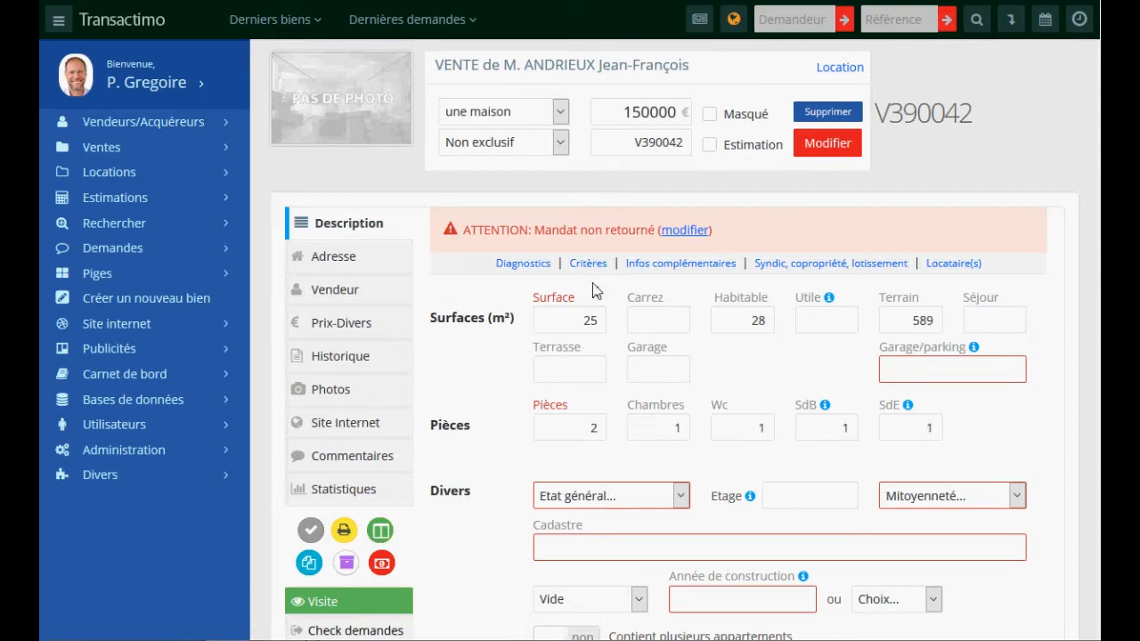
pyautogui.click(523, 263)
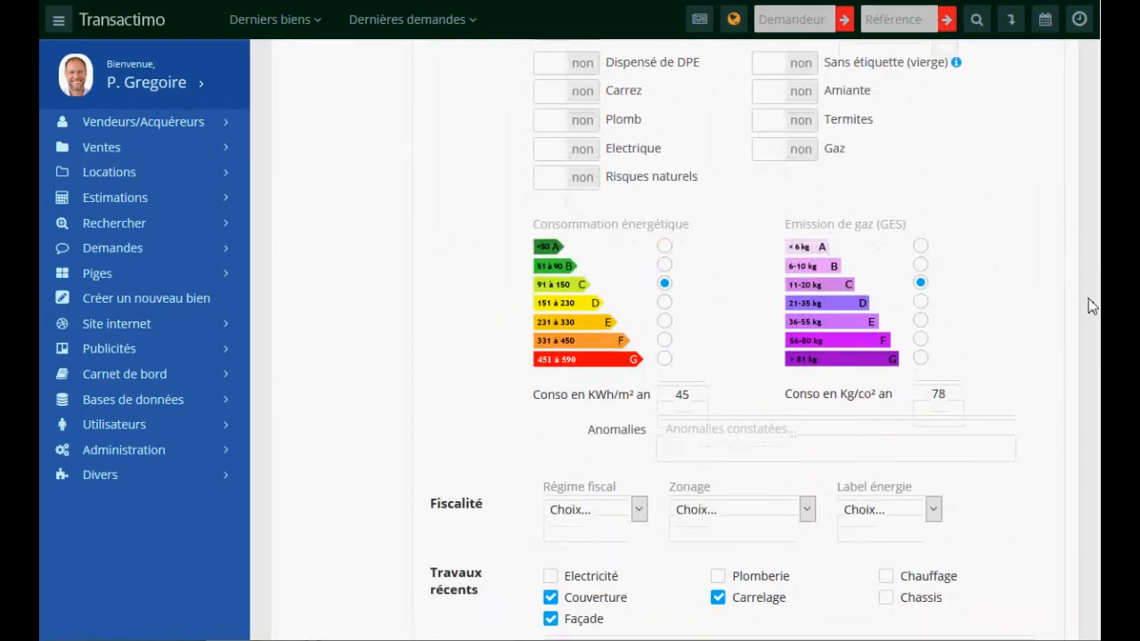
pyautogui.scroll(10, 1088, 299)
pyautogui.click(335, 291)
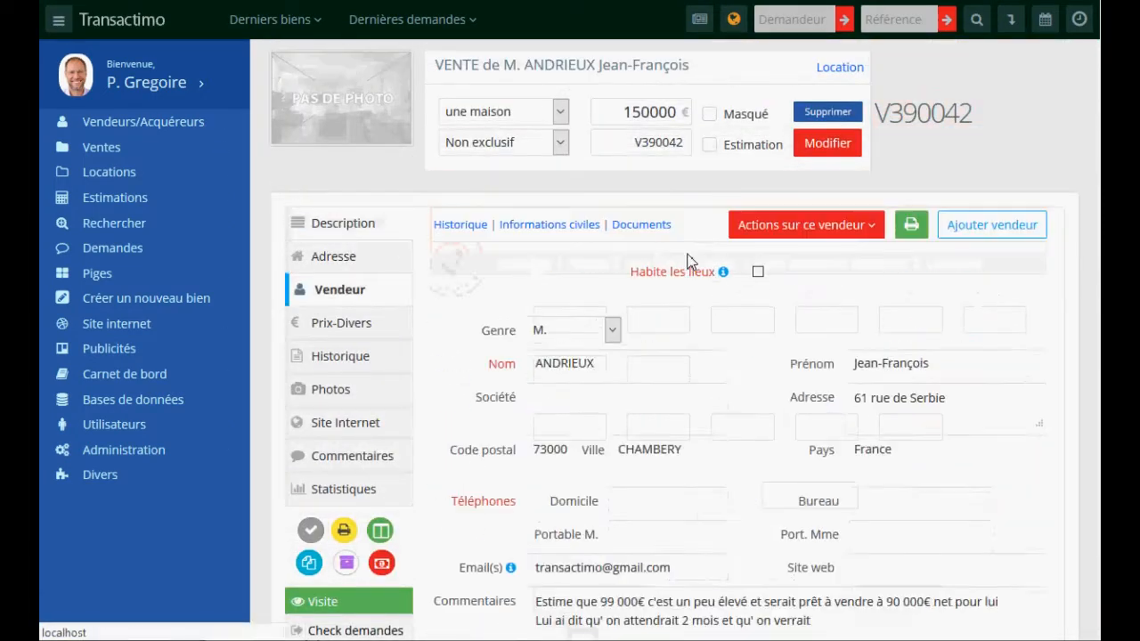
pyautogui.click(636, 227)
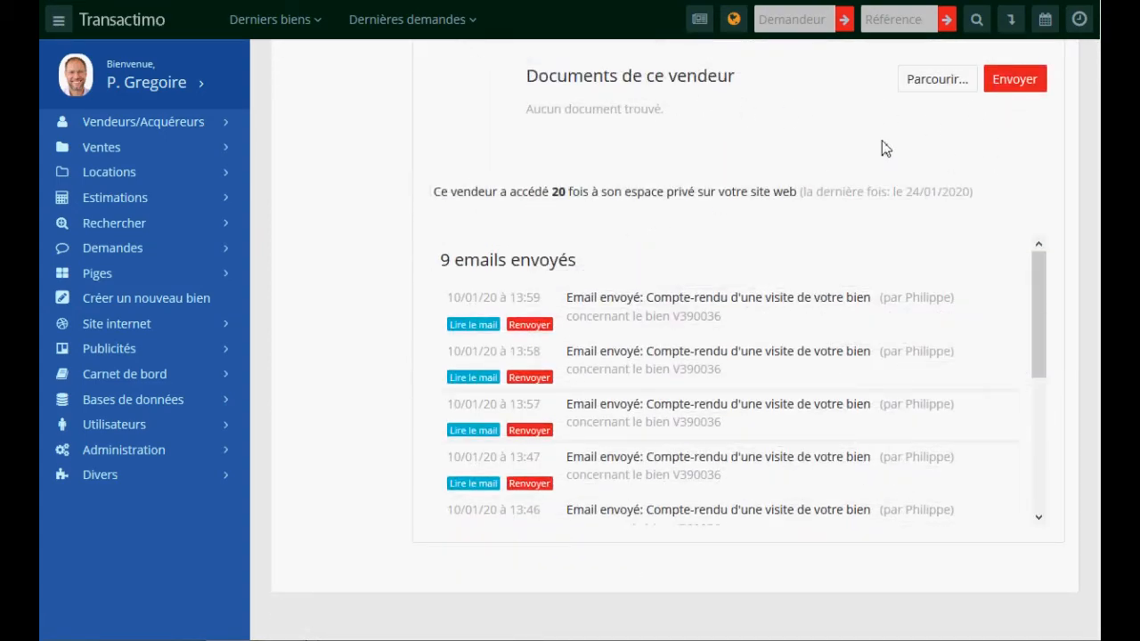
pyautogui.scroll(6, 667, 338)
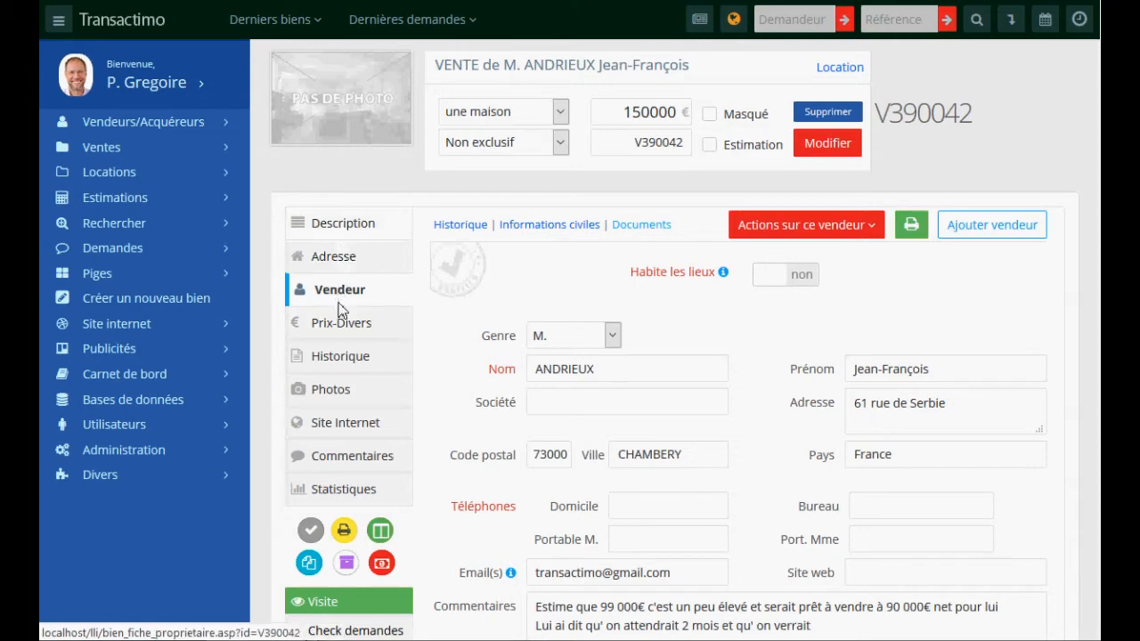
pyautogui.click(343, 324)
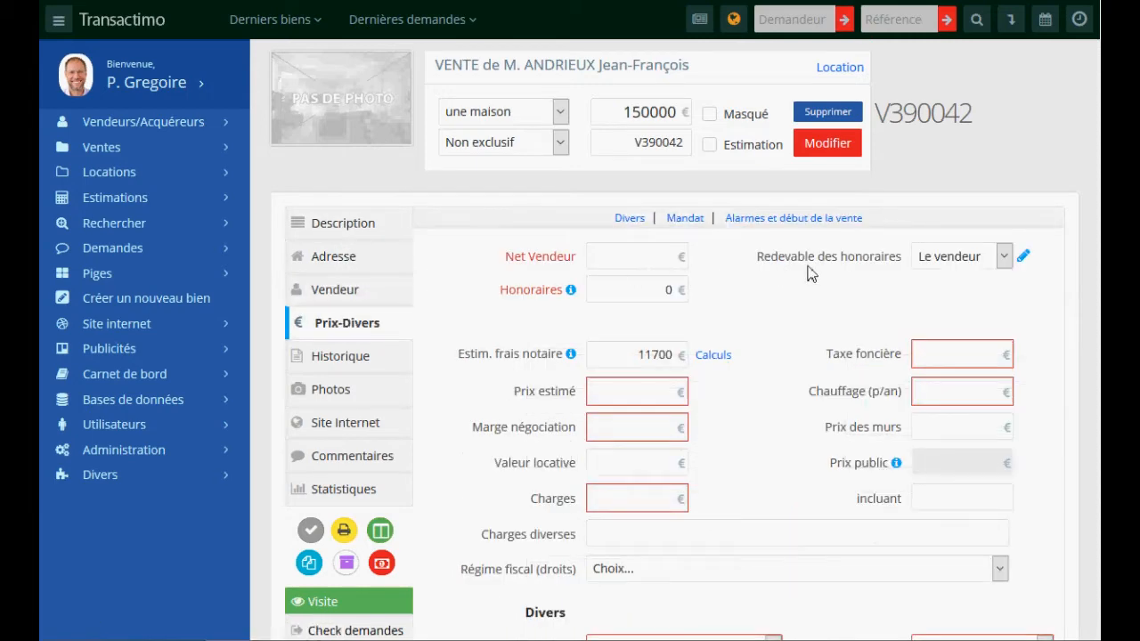
# - Enter net seller price 140000, fees 8000, estimated price 125000 and negotiation margin 15800
pyautogui.click(650, 259)
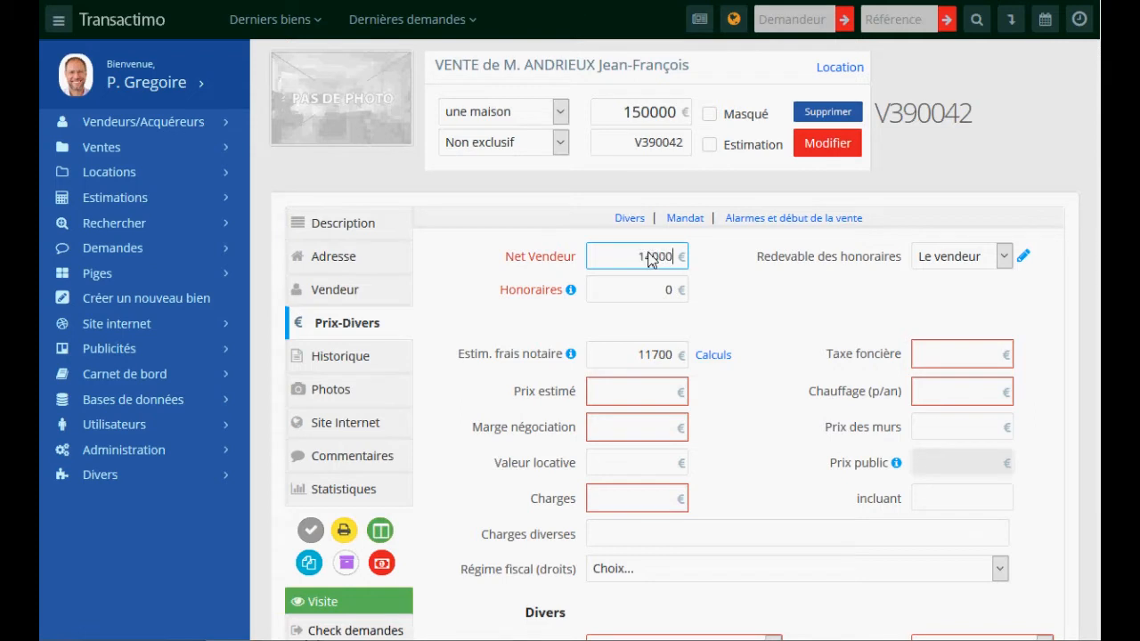
pyautogui.moveTo(657, 289); pyautogui.dragTo(679, 301)
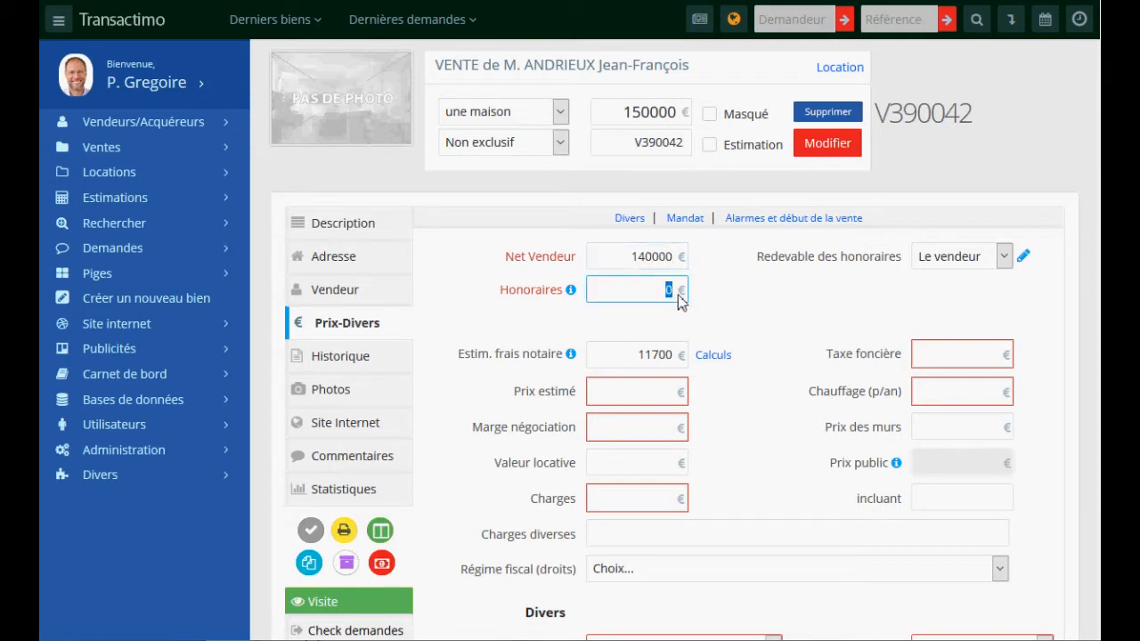
pyautogui.write('8000')
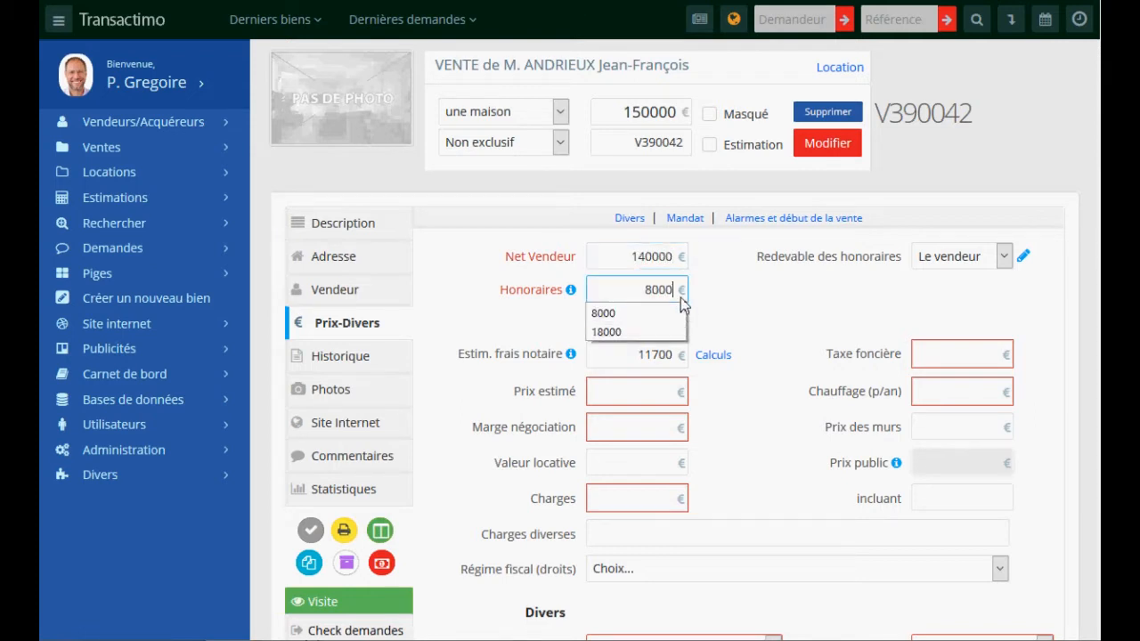
pyautogui.click(629, 402)
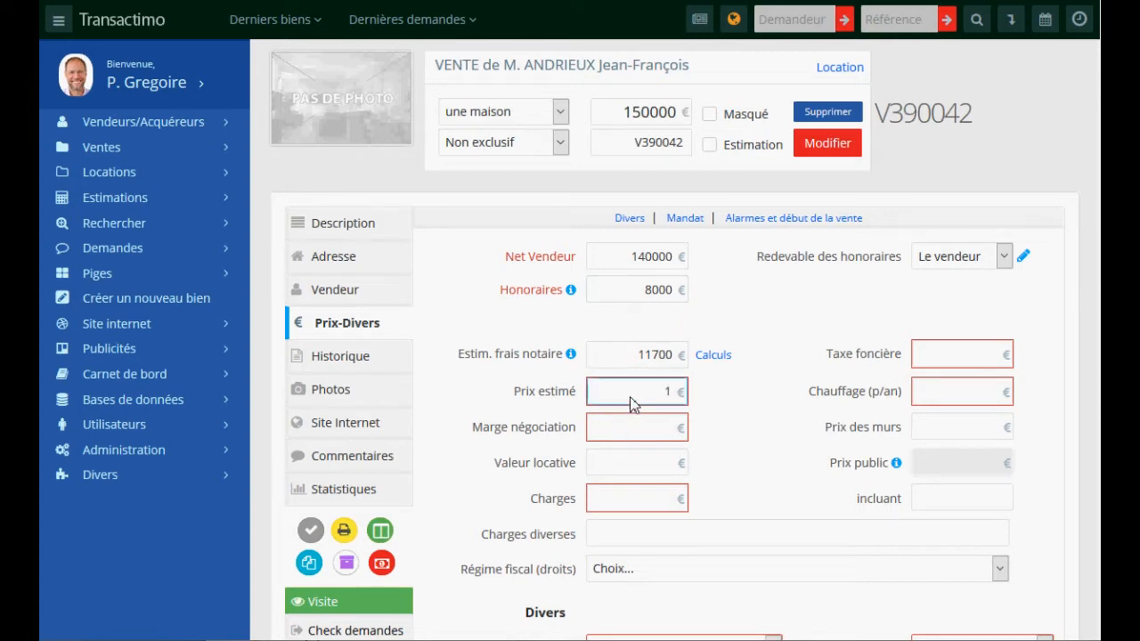
pyautogui.write('125000')
pyautogui.click(647, 430)
pyautogui.write('158')
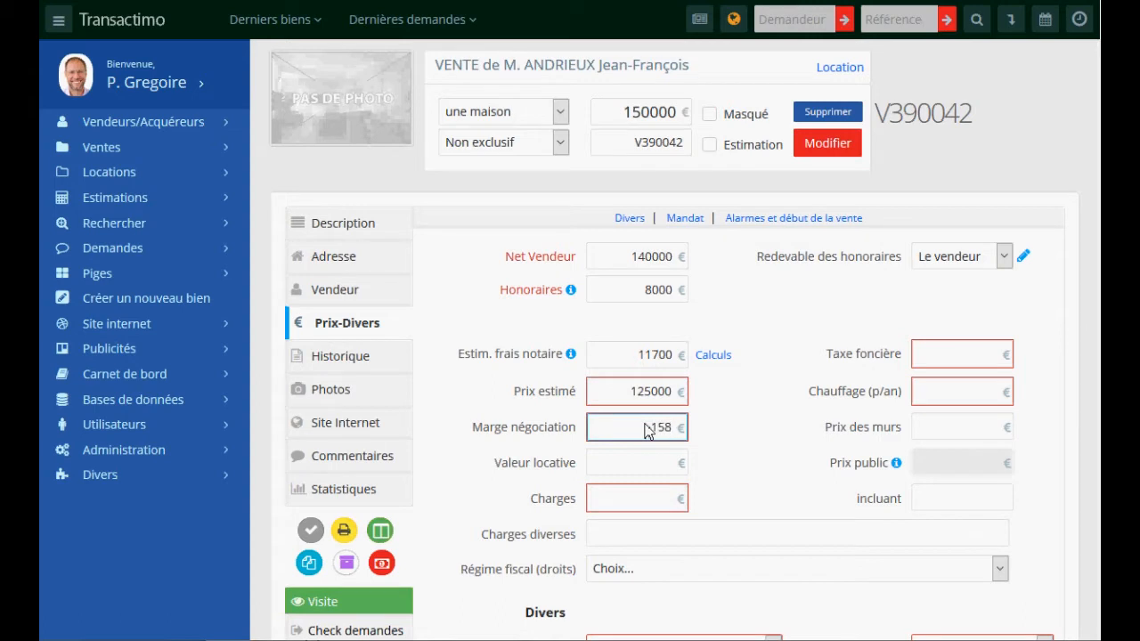
pyautogui.write('00')
# - Enter property tax and heating 1582 and charges 1589, then save the prices
pyautogui.click(929, 363)
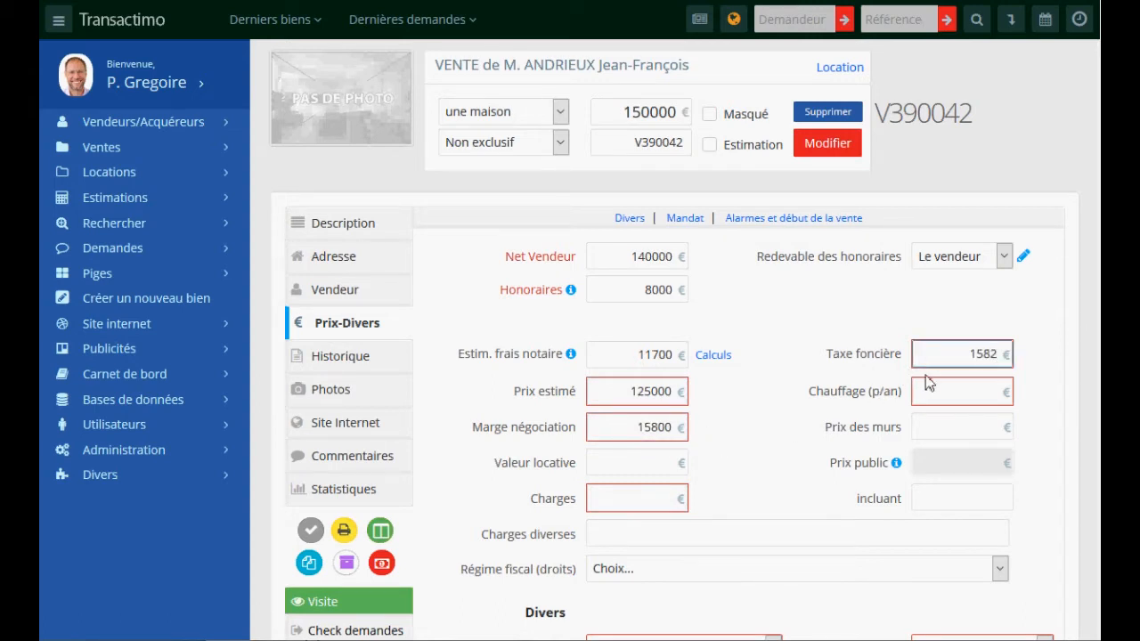
pyautogui.click(931, 392)
pyautogui.write('1582')
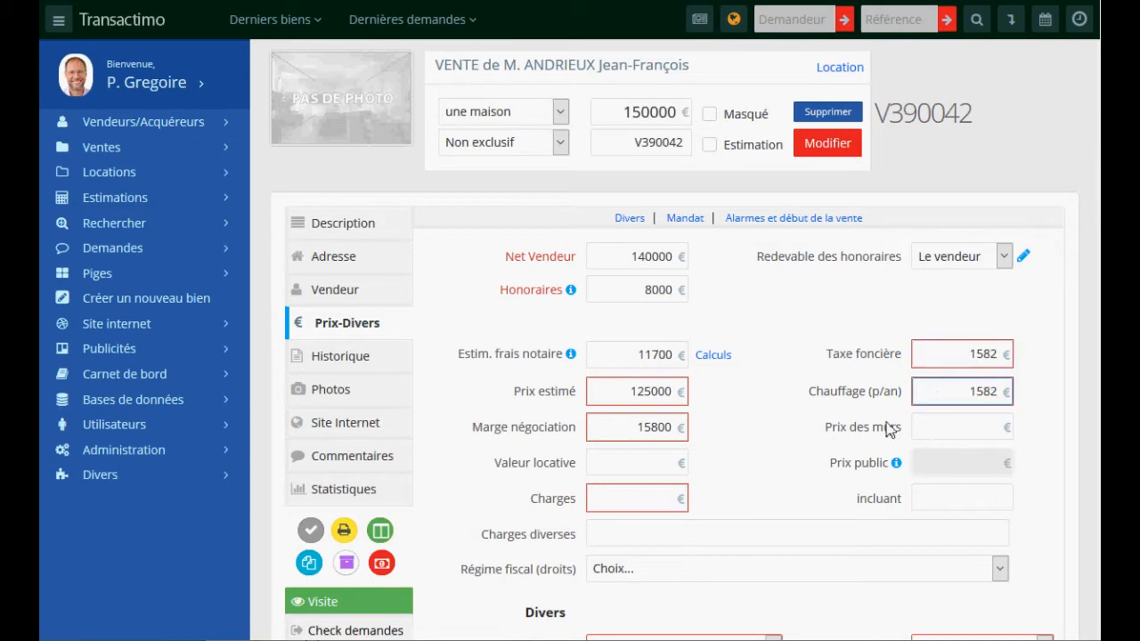
pyautogui.click(652, 499)
pyautogui.write('1589')
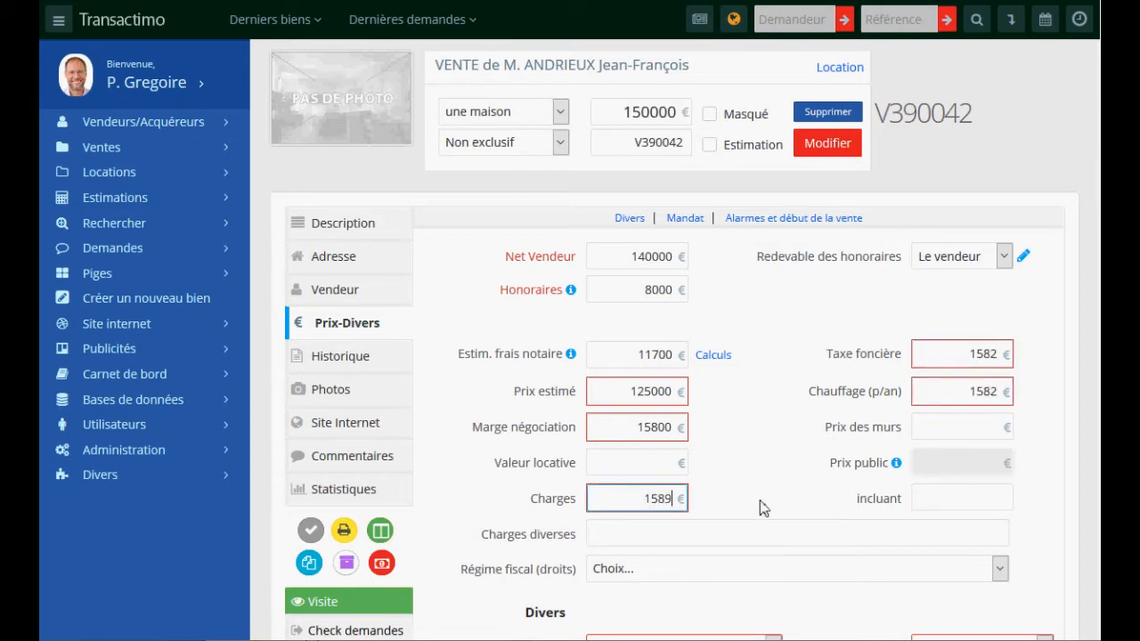
pyautogui.scroll(-1, 801, 423)
pyautogui.scroll(-3, 802, 416)
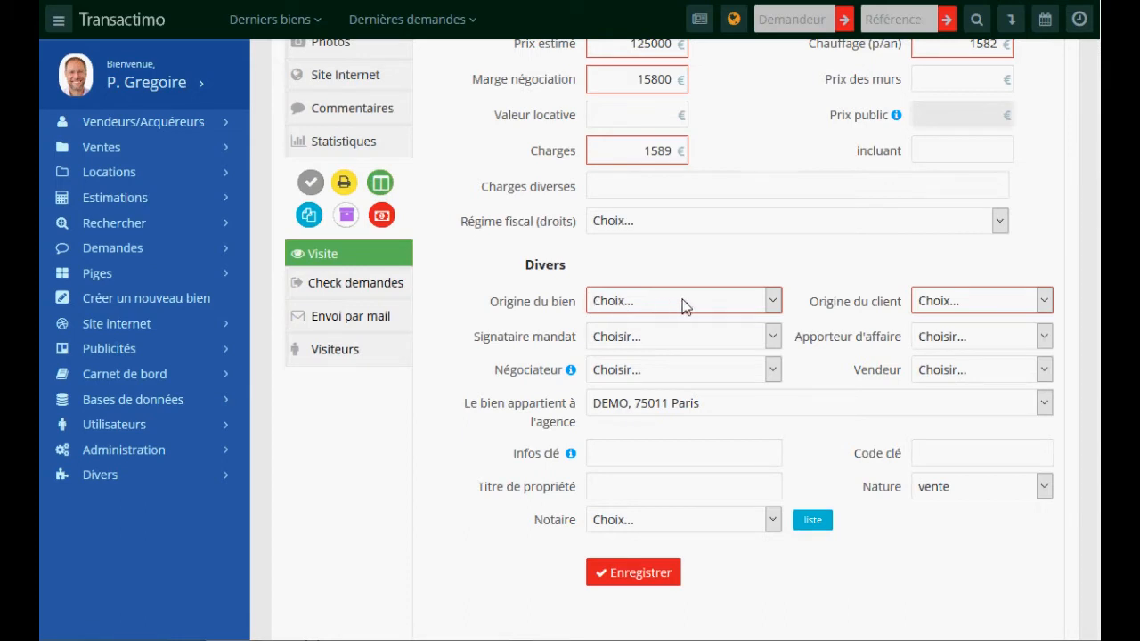
pyautogui.click(634, 572)
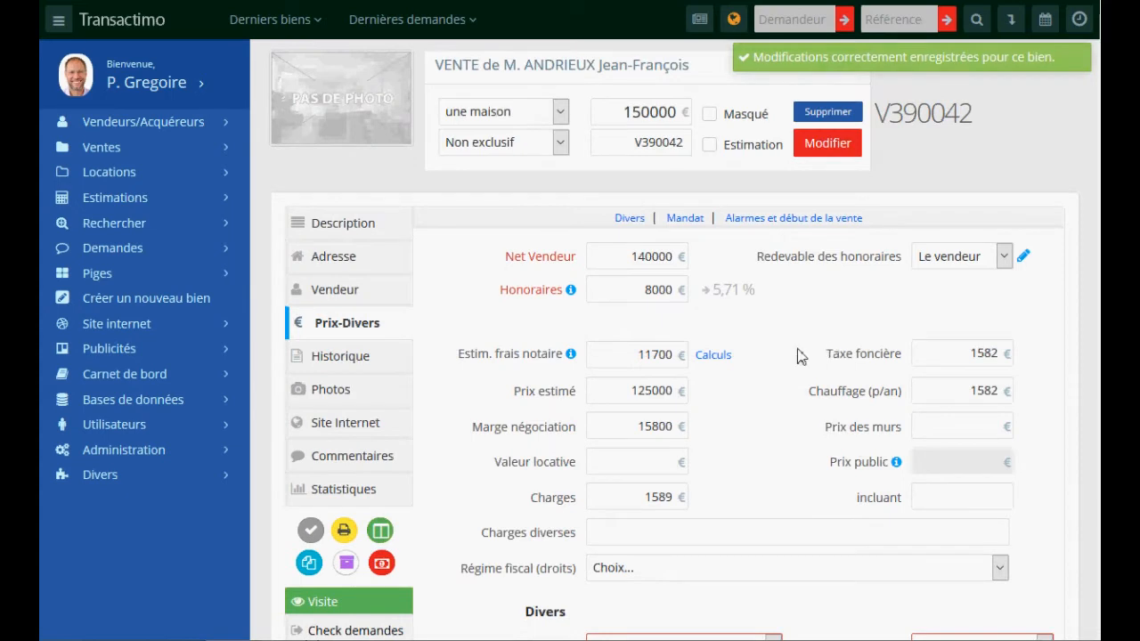
# - Set the property origin to Passage and the client origin to MEDIAVACANCES
pyautogui.moveTo(504, 258); pyautogui.dragTo(583, 259)
pyautogui.moveTo(504, 290); pyautogui.dragTo(567, 290)
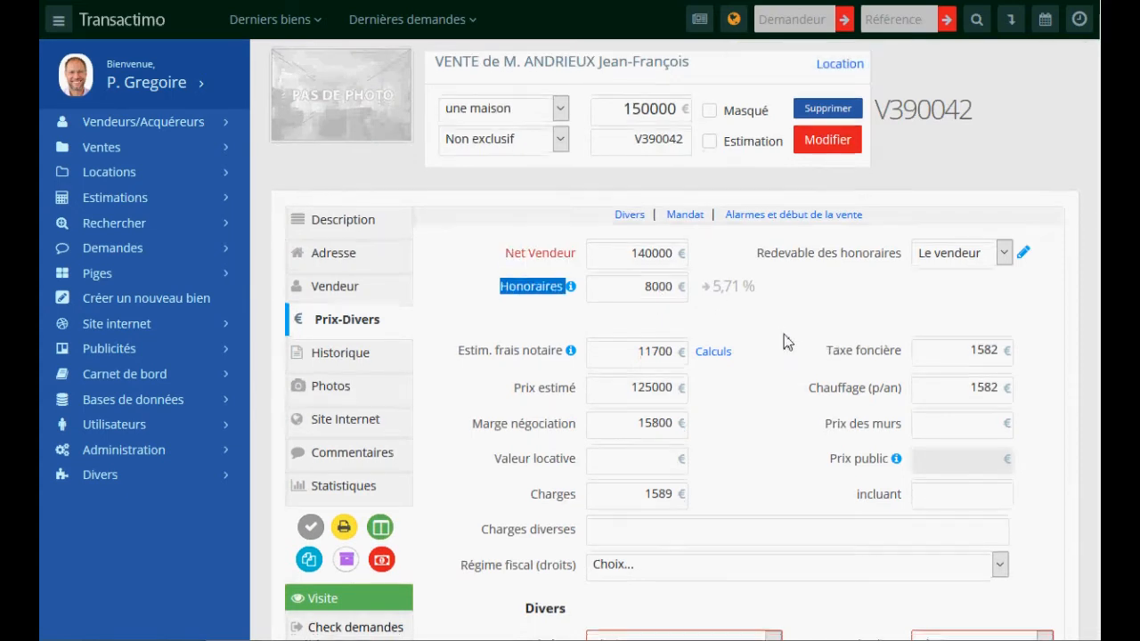
pyautogui.scroll(-2, 784, 334)
pyautogui.click(661, 473)
pyautogui.click(637, 374)
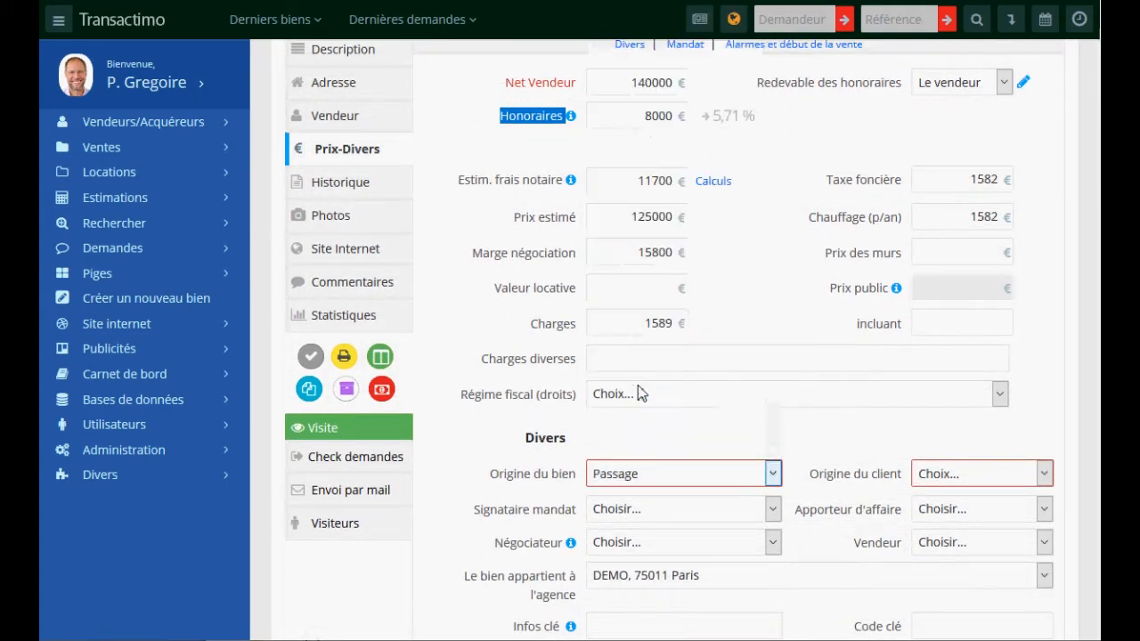
pyautogui.click(983, 475)
pyautogui.click(954, 388)
pyautogui.scroll(-4, 685, 420)
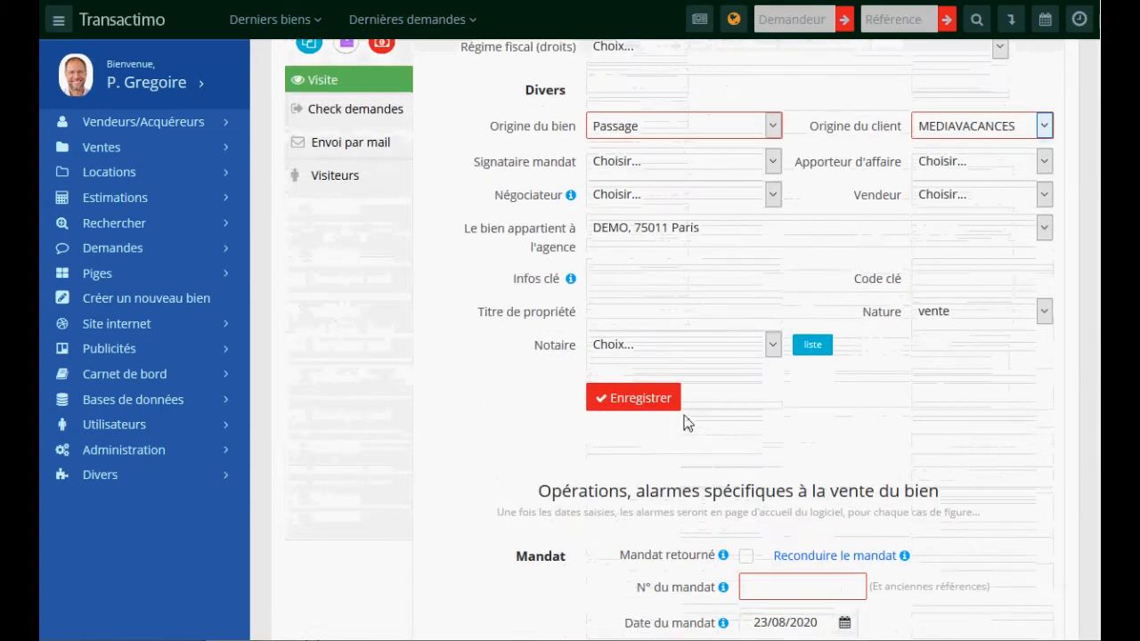
pyautogui.scroll(-3, 778, 469)
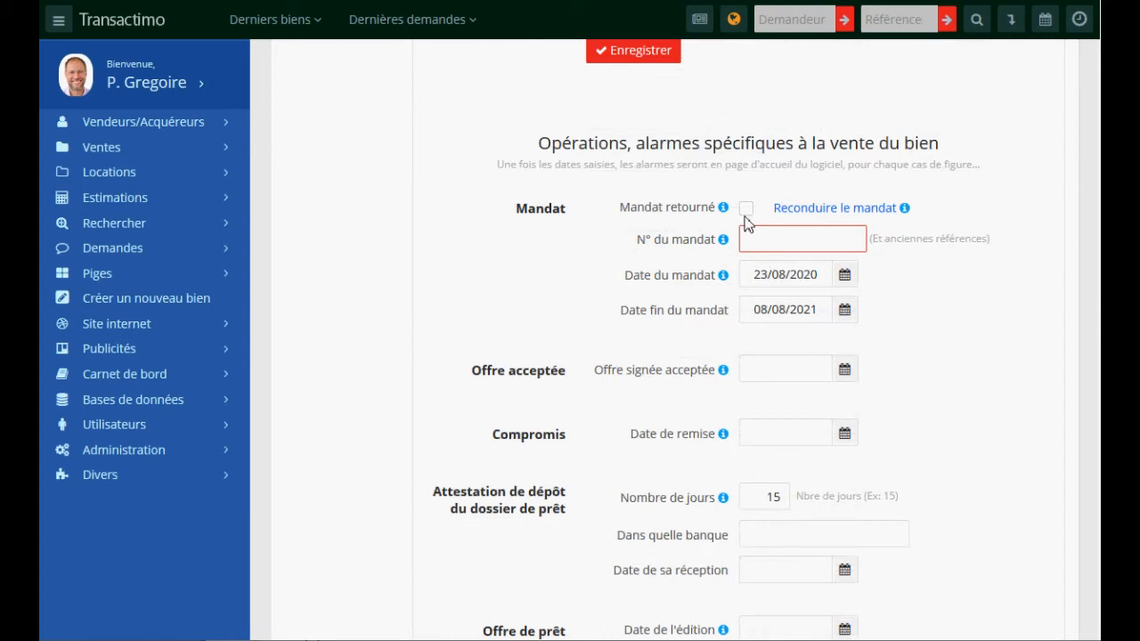
# - Mark the mandate as returned and save the mandate and sale-tracking form
pyautogui.click(747, 211)
pyautogui.moveTo(536, 142); pyautogui.dragTo(938, 140)
pyautogui.click(963, 336)
pyautogui.click(766, 378)
pyautogui.click(860, 356)
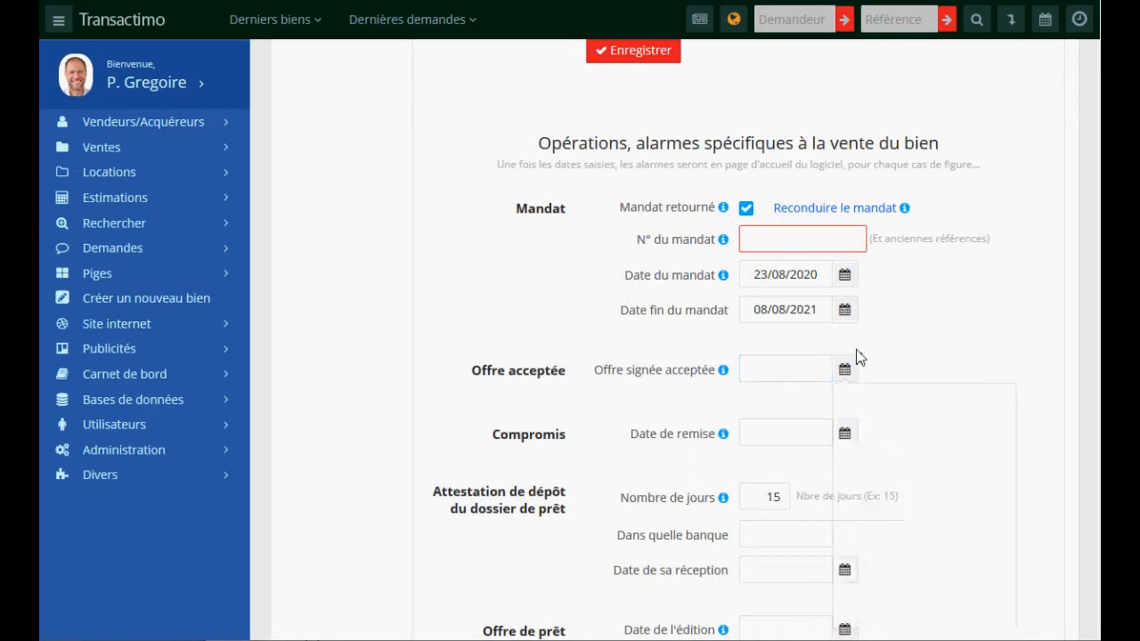
pyautogui.click(775, 437)
pyautogui.click(898, 380)
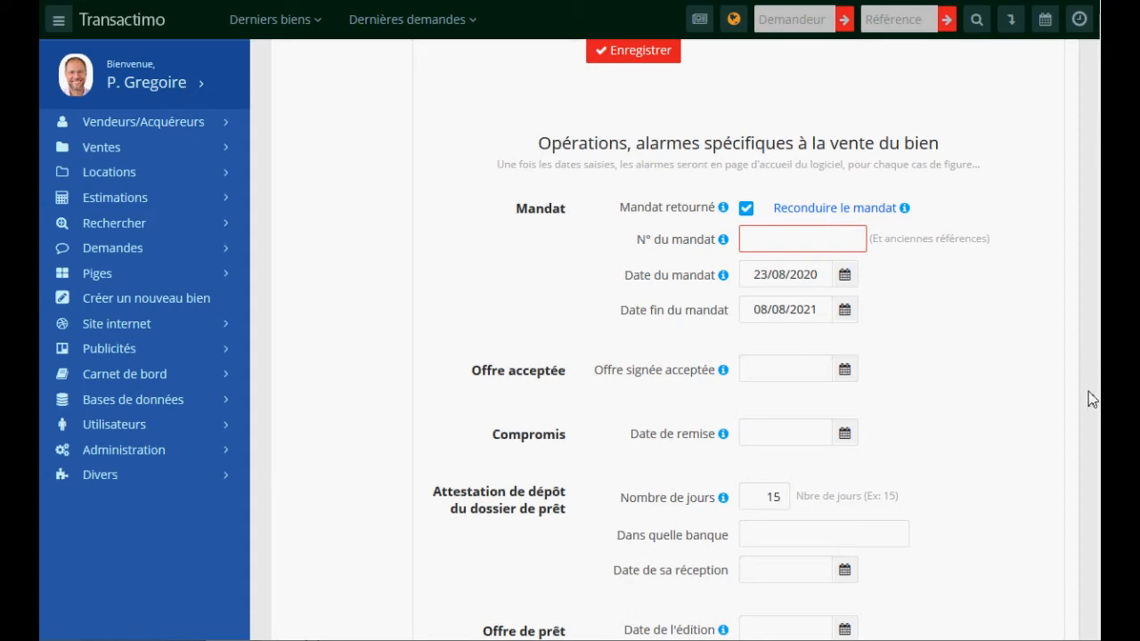
pyautogui.scroll(-2, 712, 338)
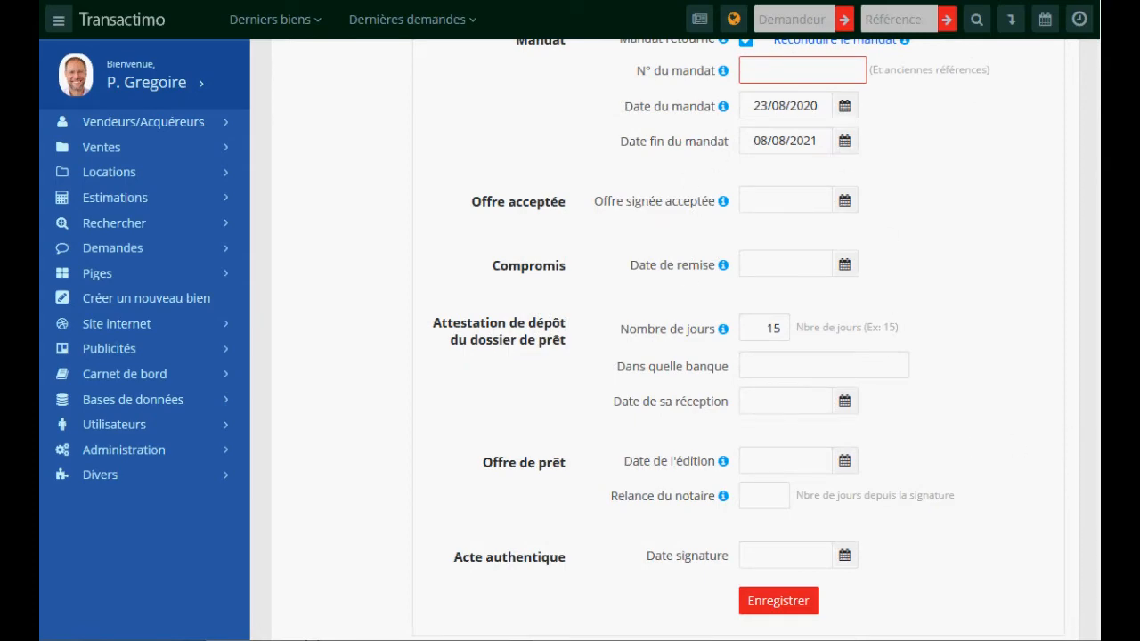
pyautogui.click(777, 600)
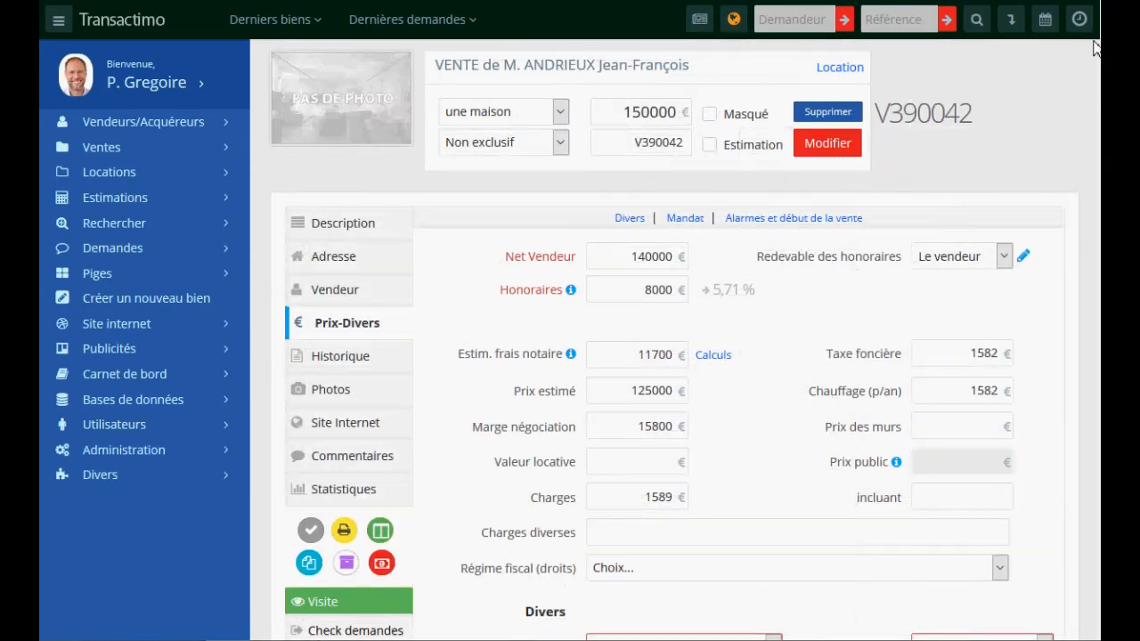
pyautogui.scroll(-4, 556, 276)
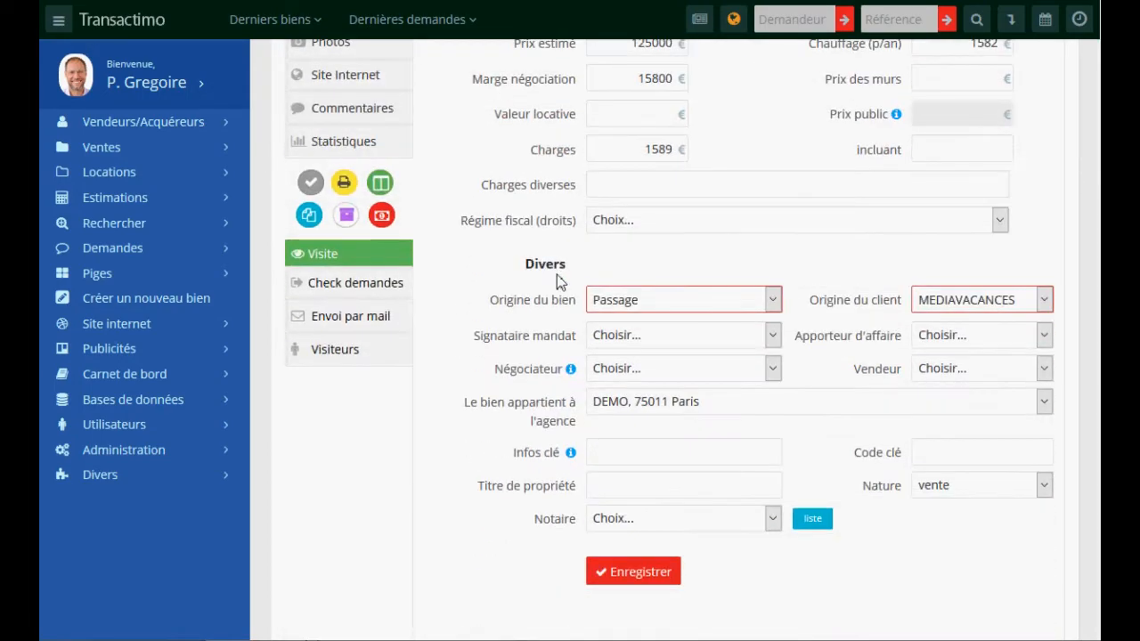
pyautogui.scroll(4, 556, 276)
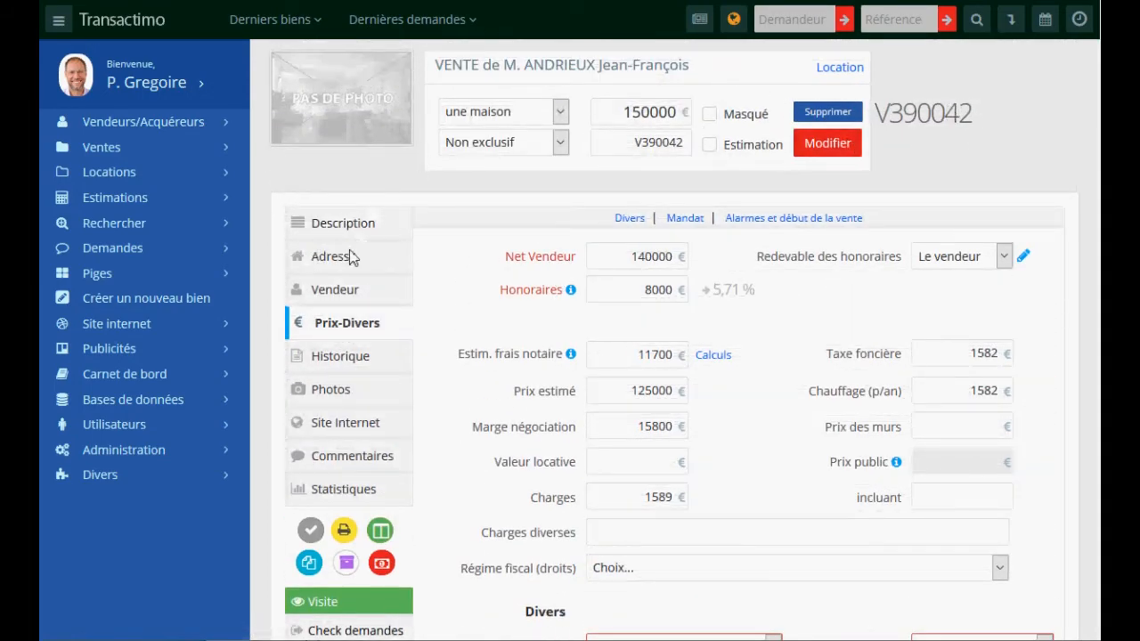
# - Open the listing's activity history and go to the add-entry form
pyautogui.click(336, 358)
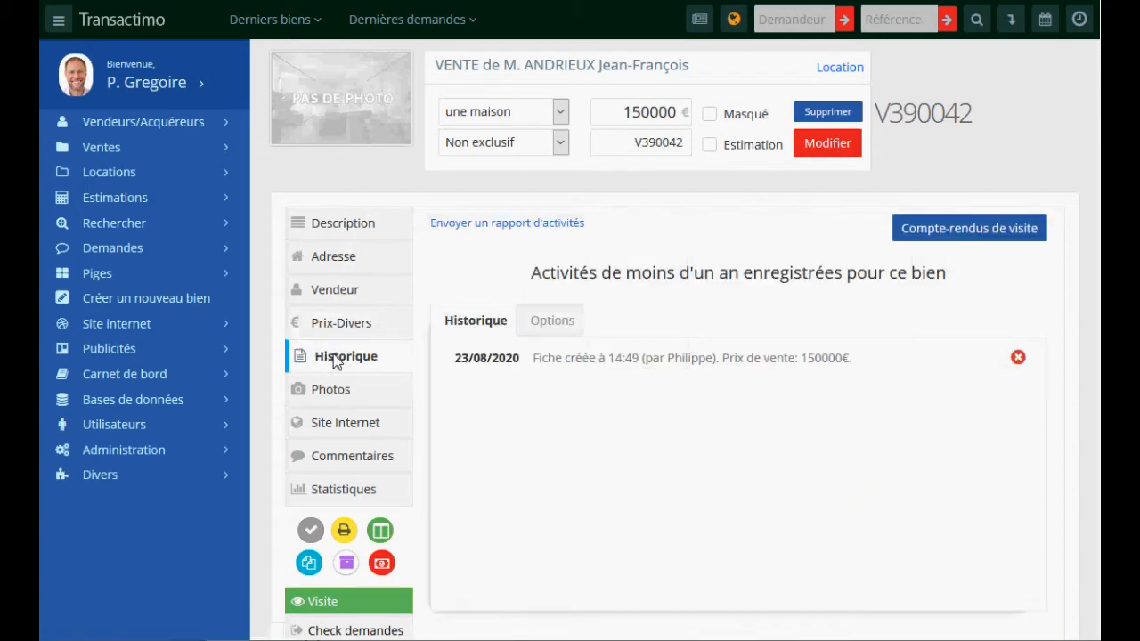
pyautogui.click(548, 322)
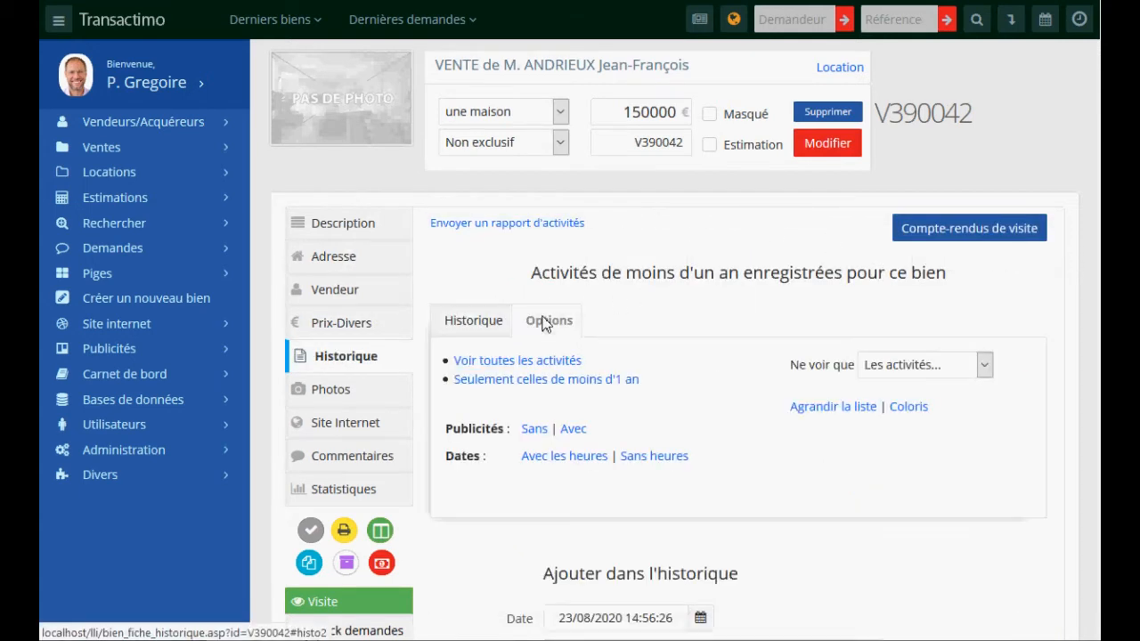
pyautogui.click(490, 323)
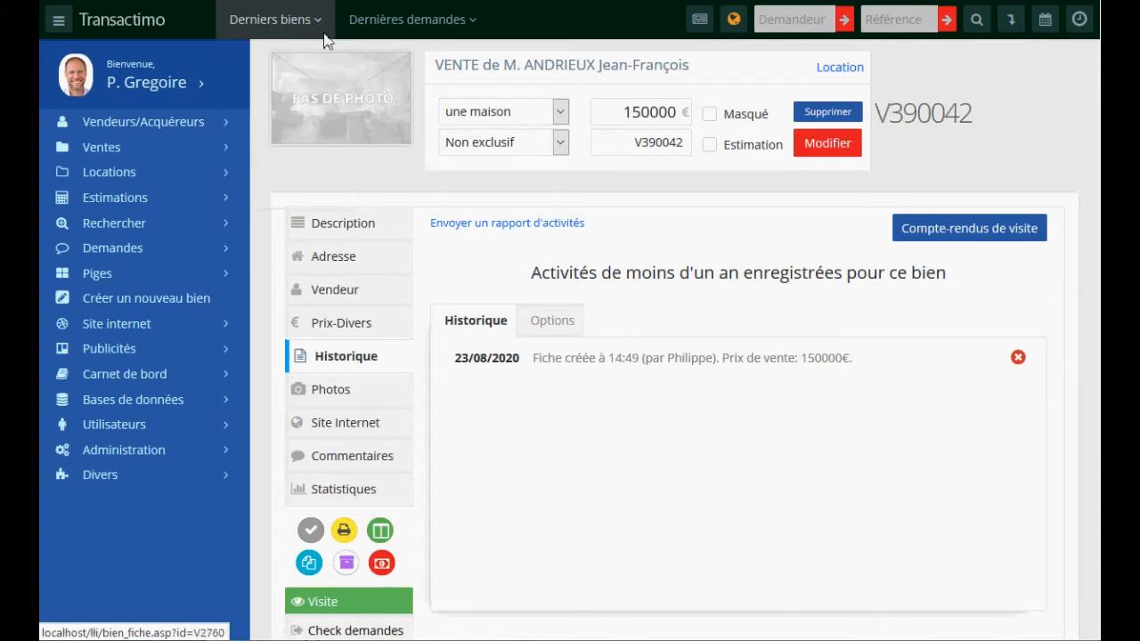
pyautogui.moveTo(321, 22)
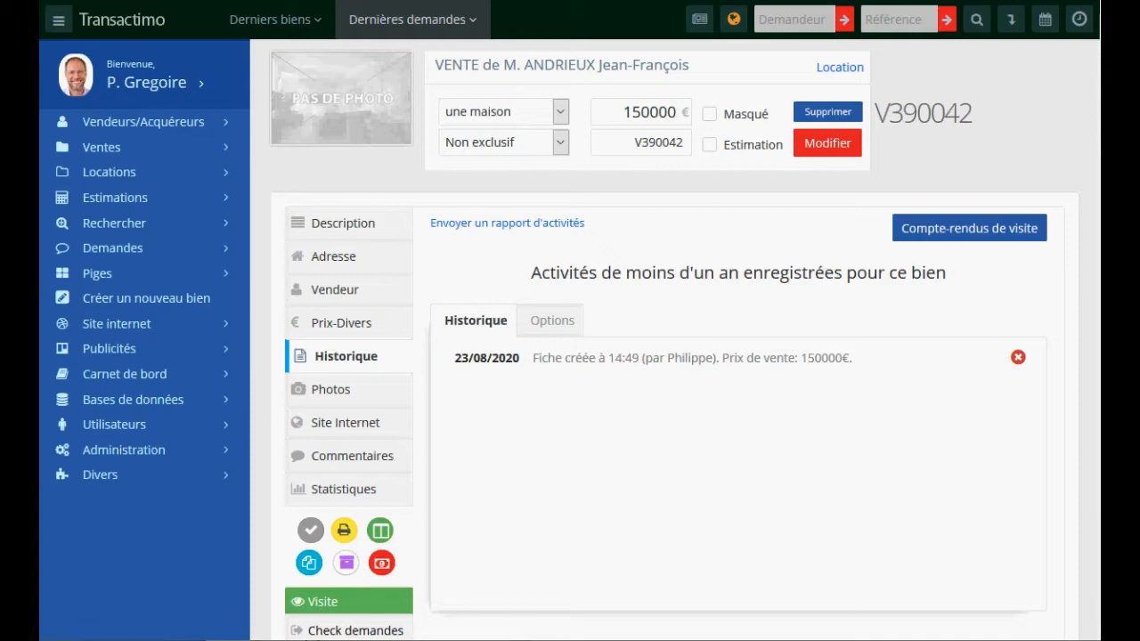
pyautogui.scroll(-5, 1095, 374)
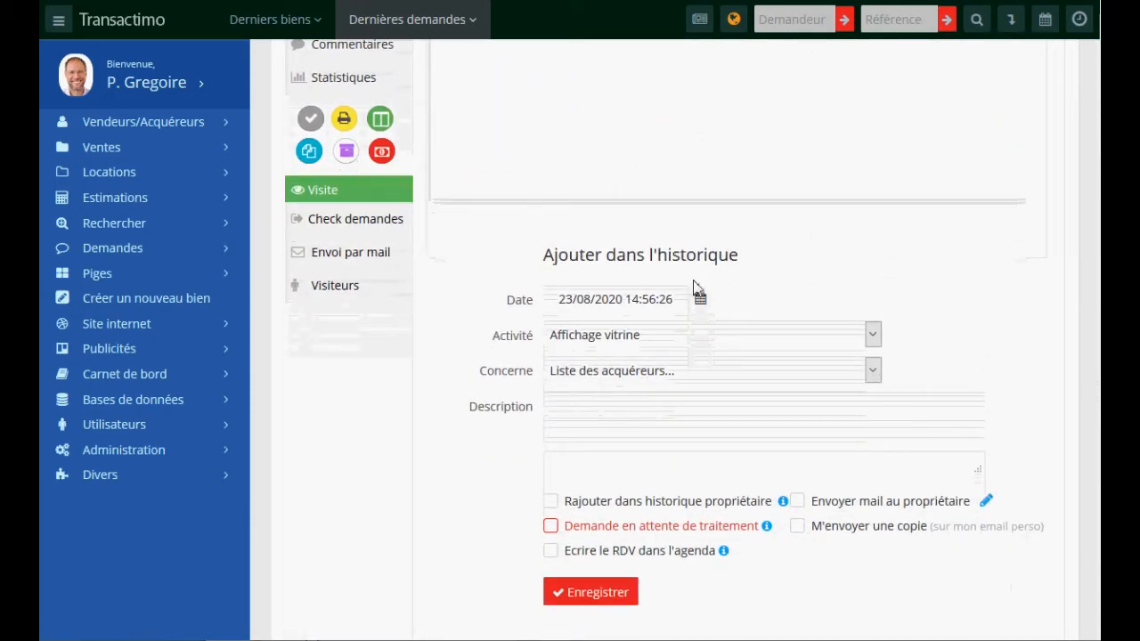
# - Set the activity type to Estimation and pick the buyer it concerns
pyautogui.click(613, 336)
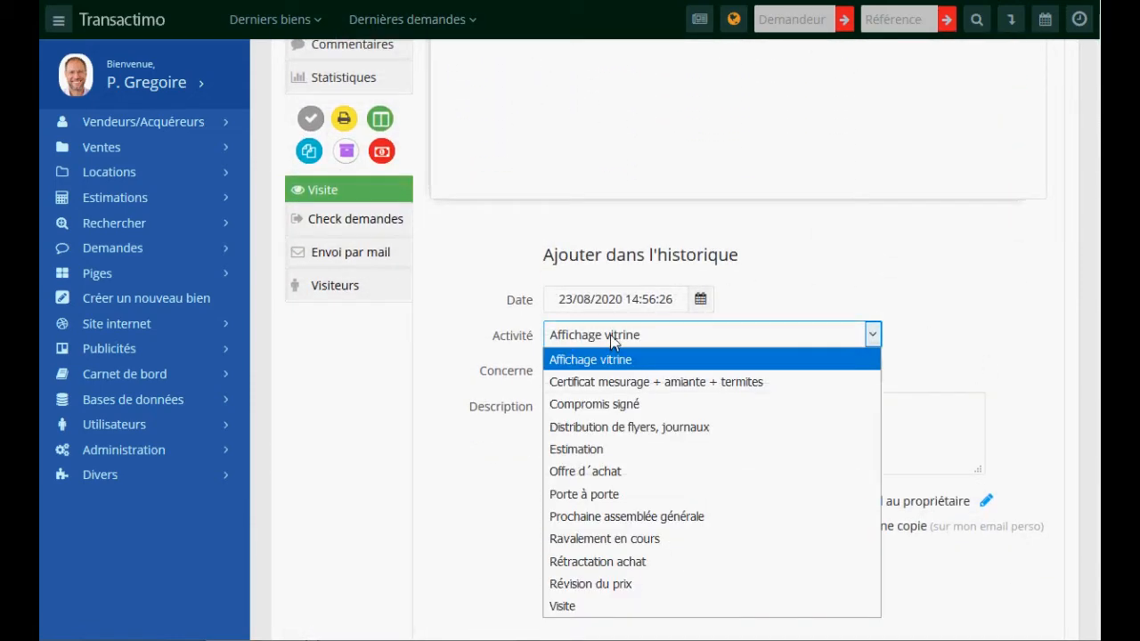
pyautogui.click(740, 318)
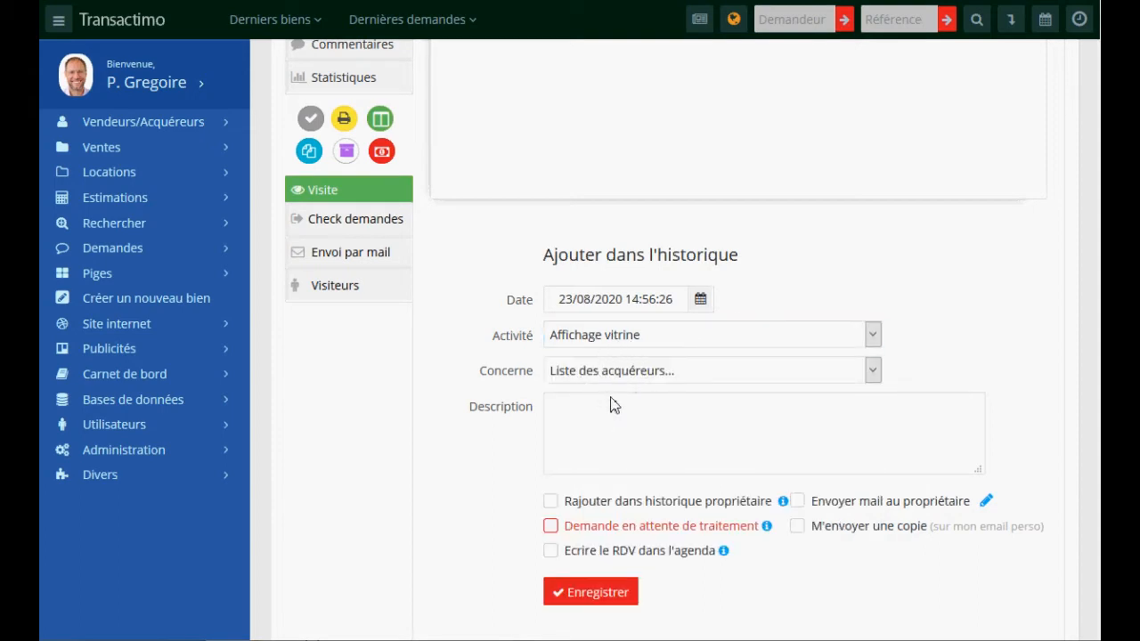
pyautogui.click(613, 343)
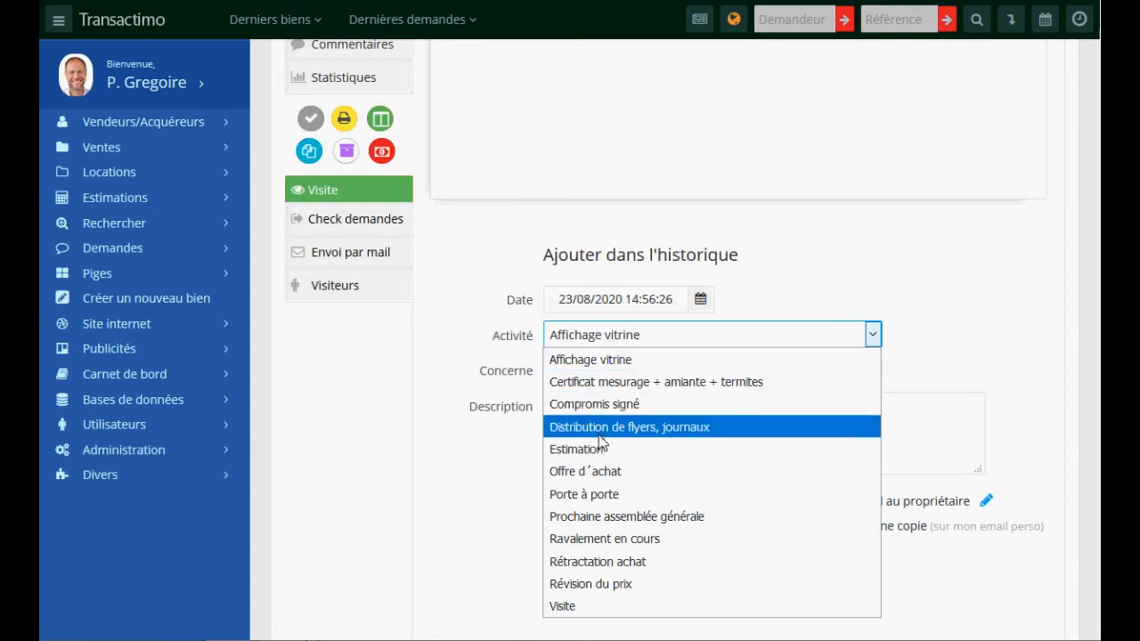
pyautogui.click(599, 451)
pyautogui.click(609, 374)
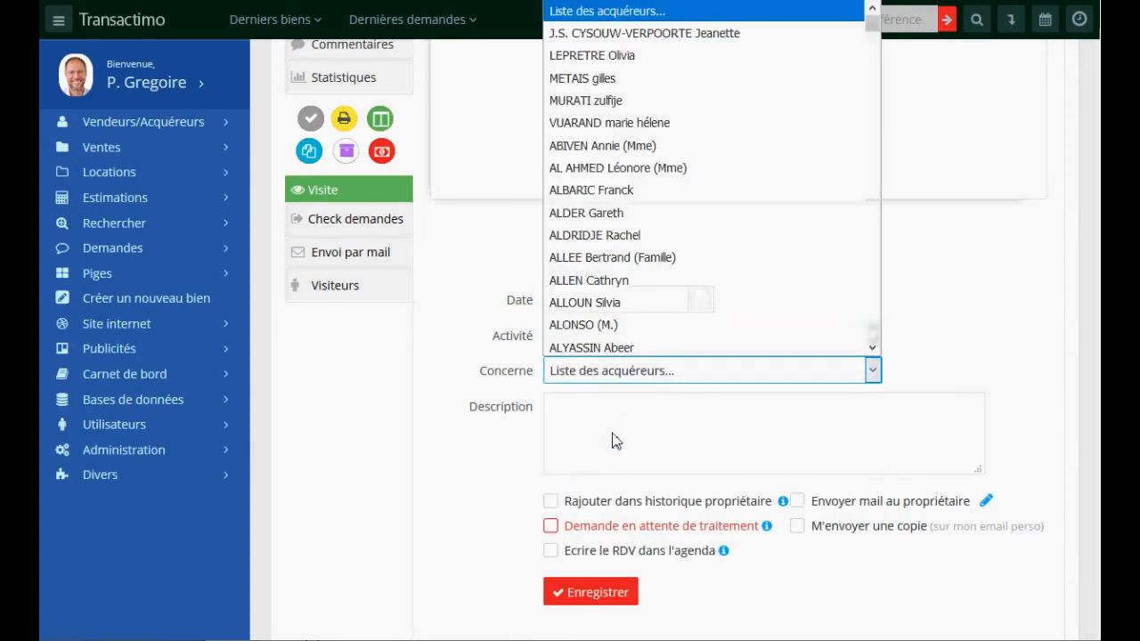
pyautogui.click(588, 303)
# - Describe it as 'dsqff sdqfsqf sqf', flag it as pending, save, and acknowledge its alert
pyautogui.click(611, 427)
pyautogui.write('dsqff sd')
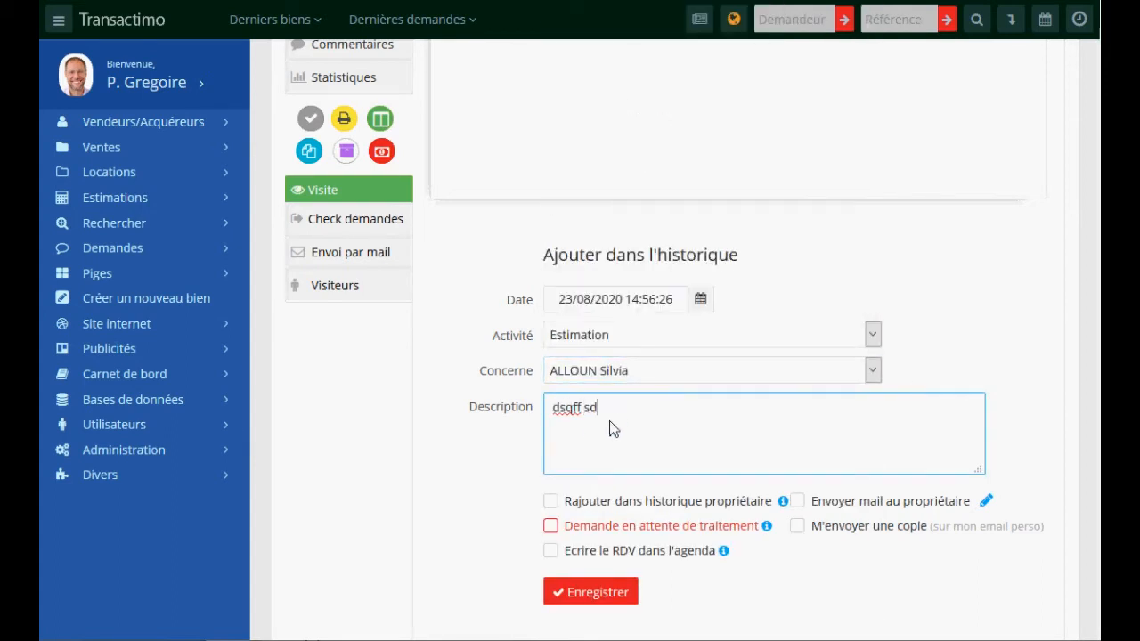
pyautogui.write('qfsqf sqf')
pyautogui.click(550, 525)
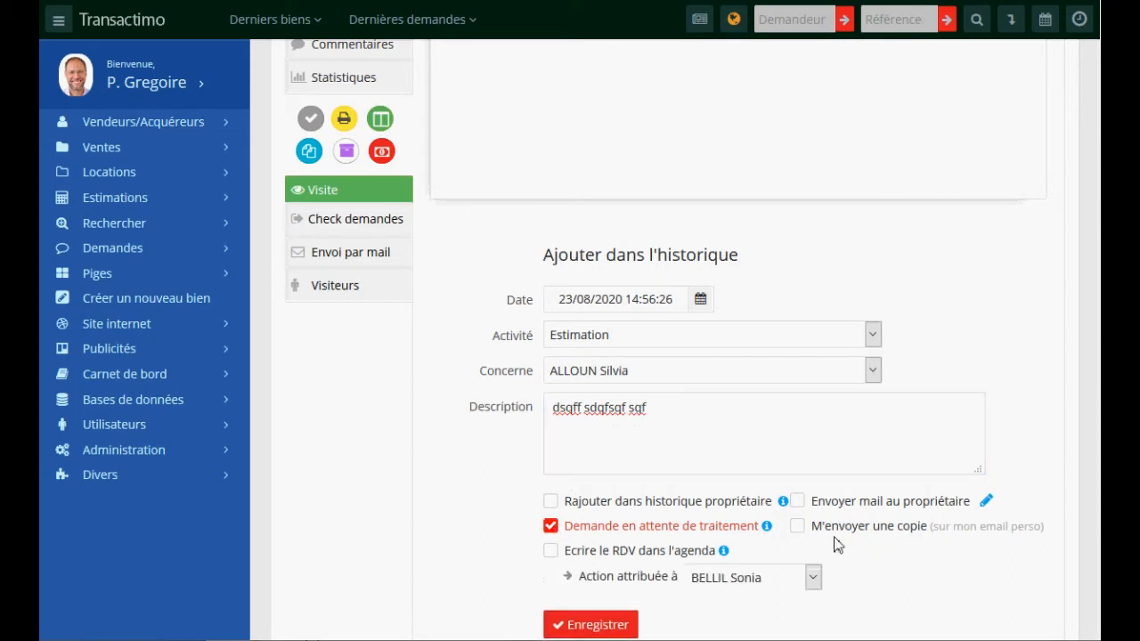
pyautogui.moveTo(770, 534)
pyautogui.scroll(-1, 730, 534)
pyautogui.click(593, 539)
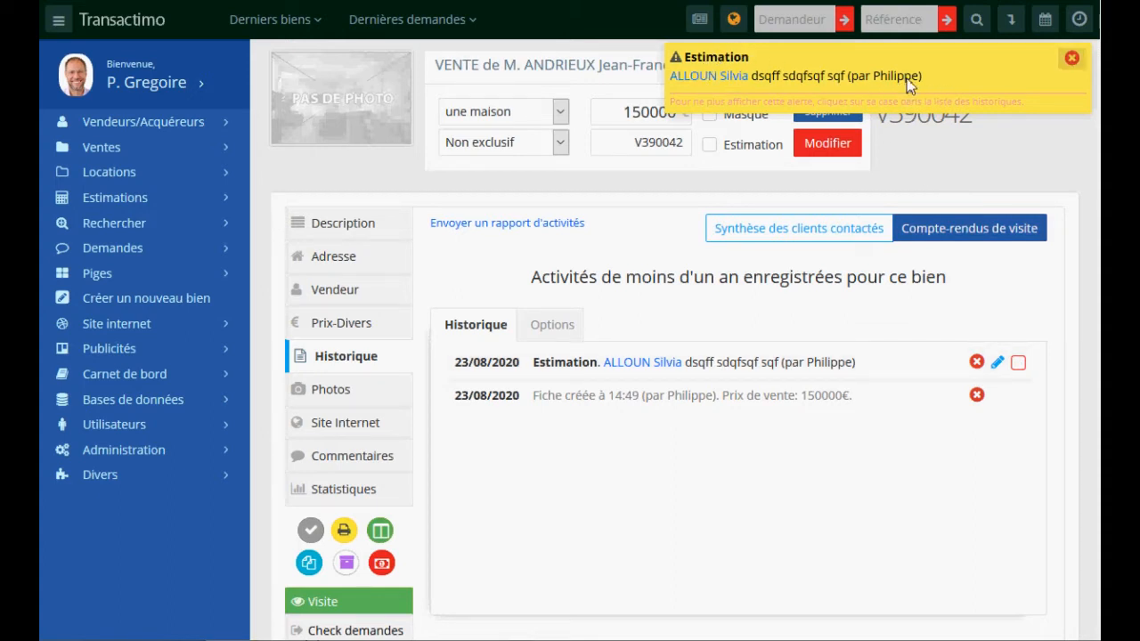
pyautogui.click(1019, 362)
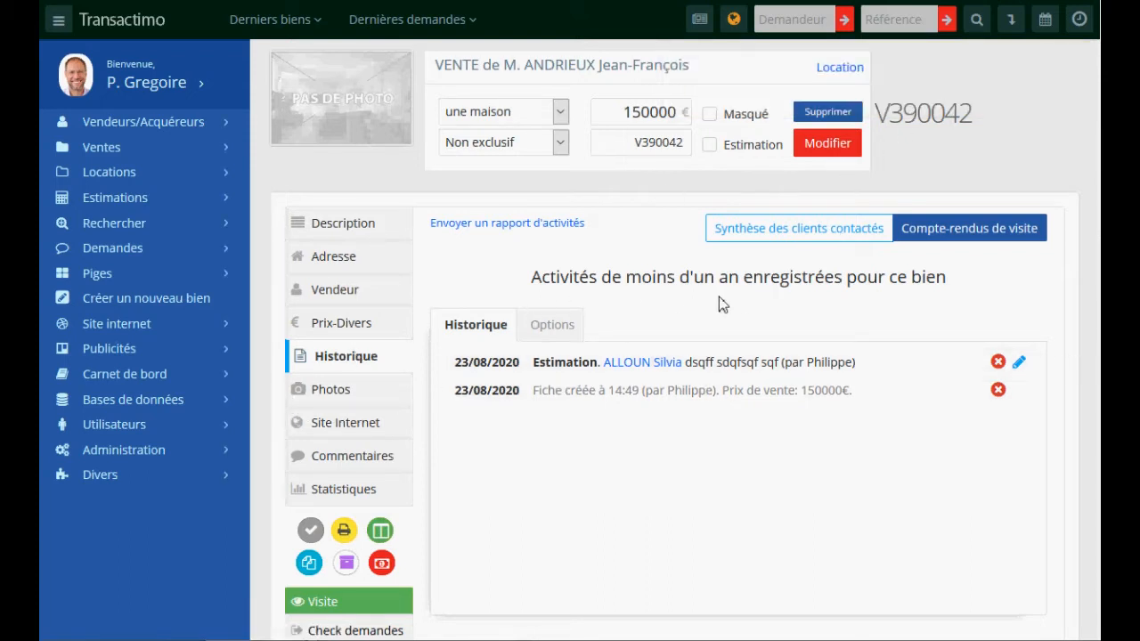
# - Upload the Pool, Lounge, Dining and Kitchen Bar images from D:\Images\immo to the listing's photos
pyautogui.click(330, 397)
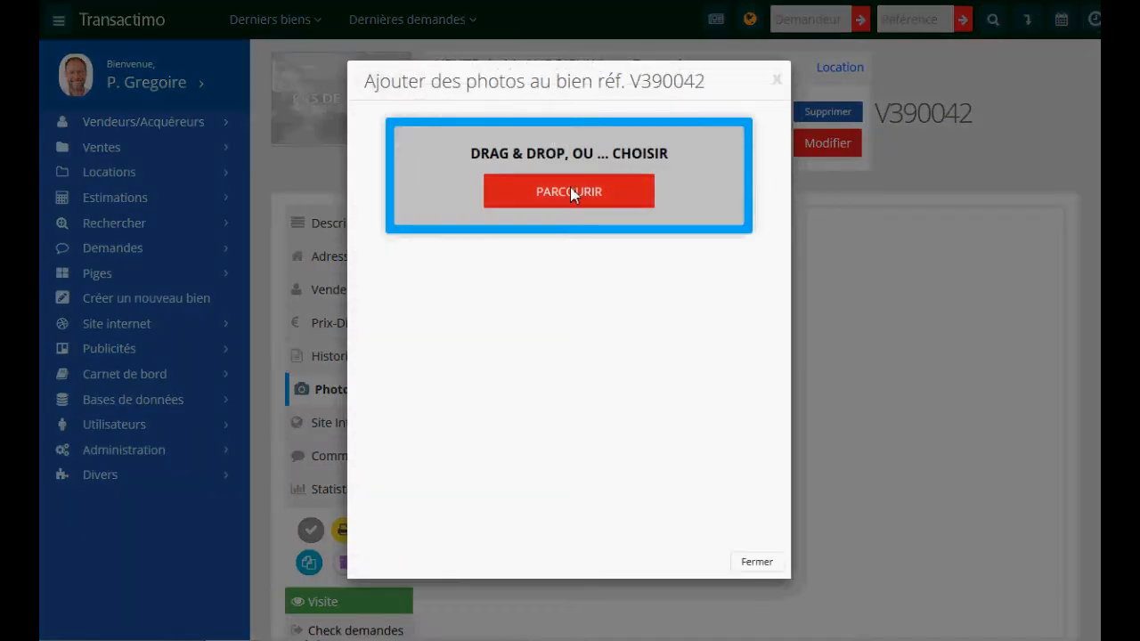
pyautogui.click(570, 191)
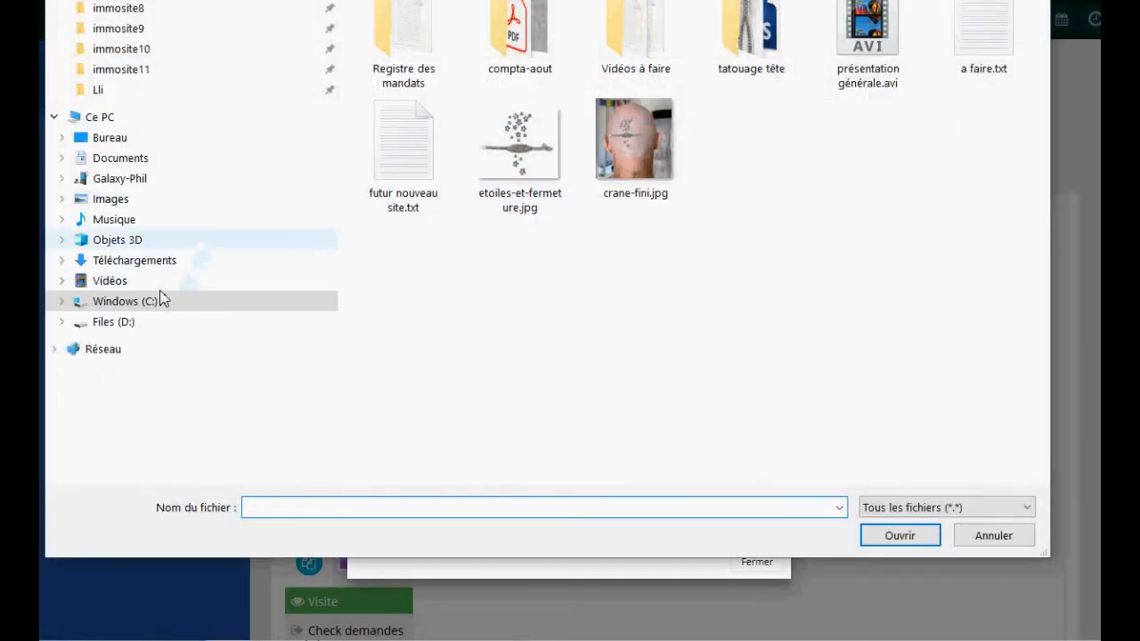
pyautogui.click(62, 321)
pyautogui.click(92, 368)
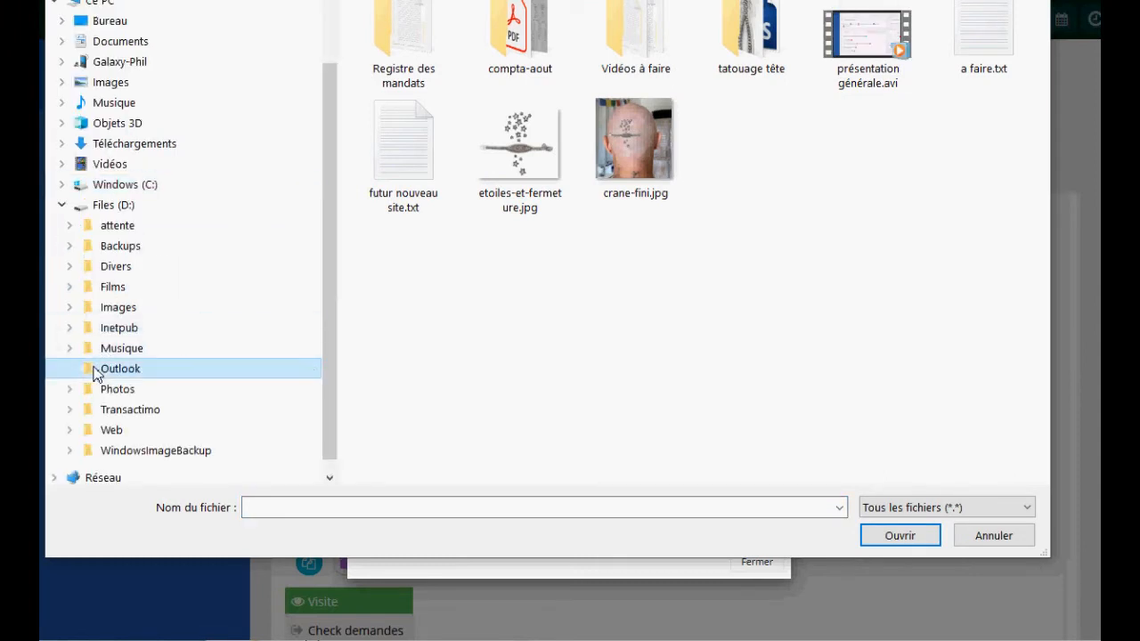
pyautogui.click(70, 308)
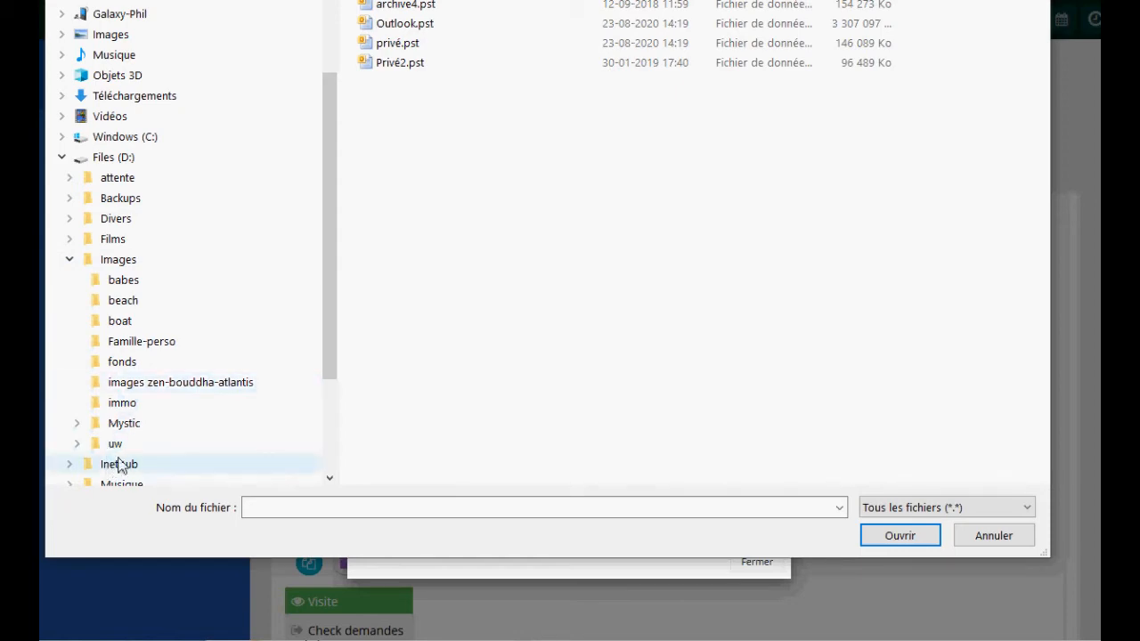
pyautogui.click(124, 405)
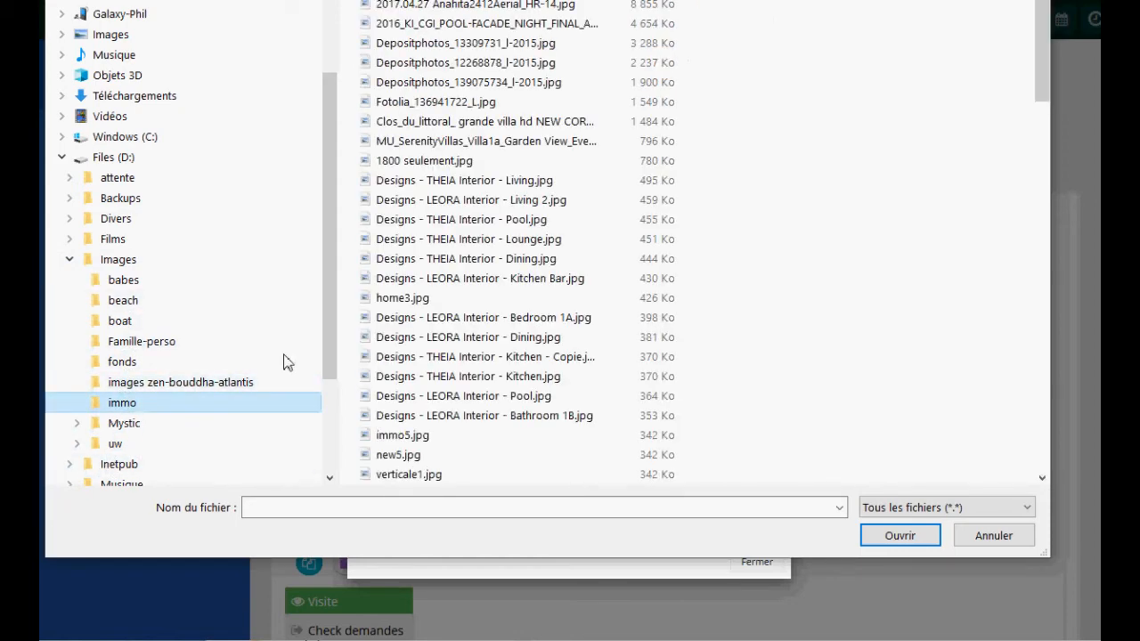
pyautogui.moveTo(584, 220); pyautogui.dragTo(614, 283)
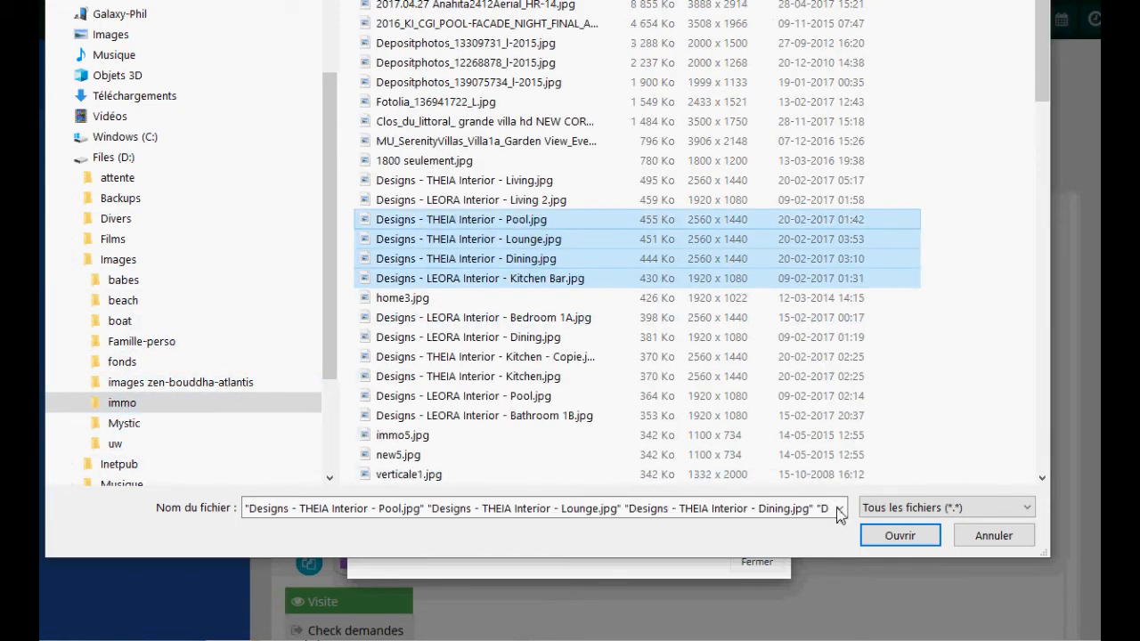
pyautogui.click(898, 536)
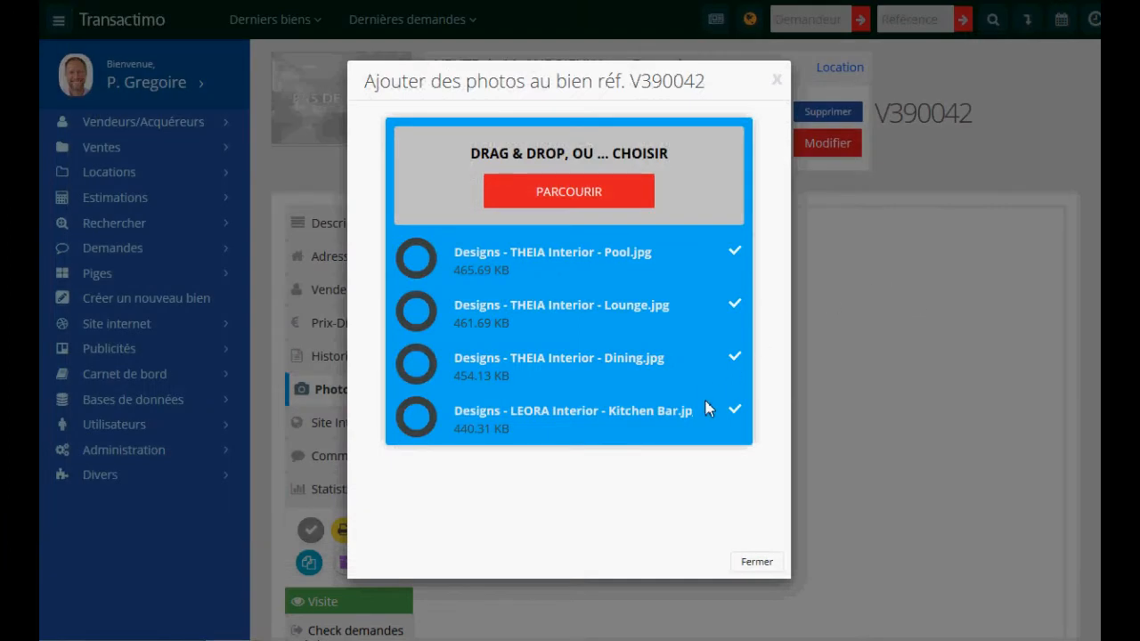
pyautogui.click(758, 562)
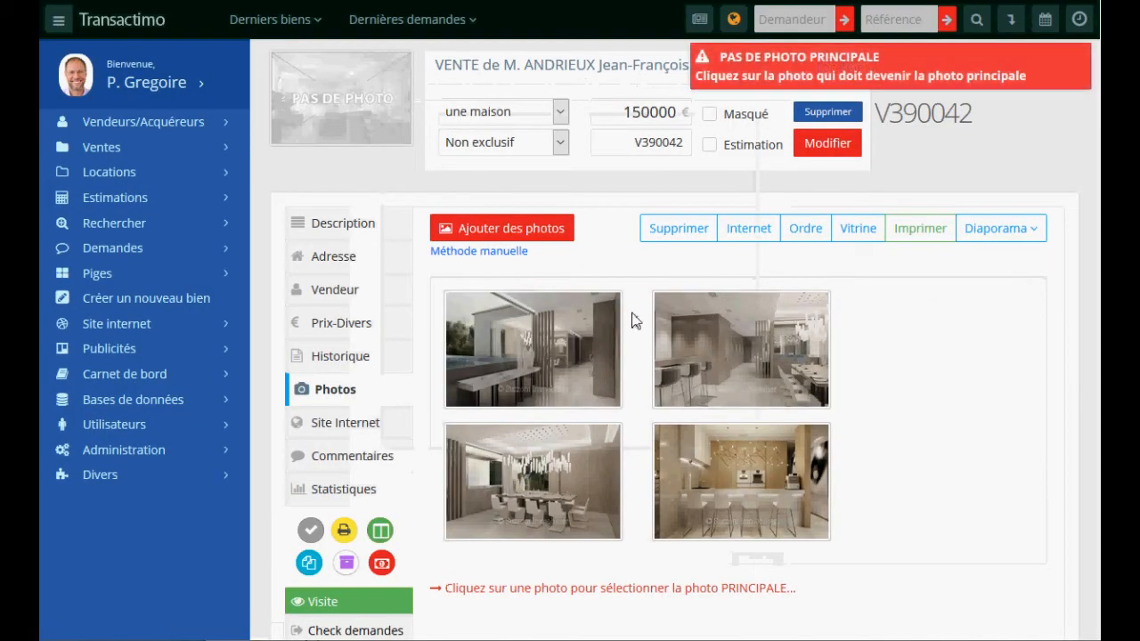
# - Set the Pool photo as the listing's main photo and view the slideshow options
pyautogui.click(531, 365)
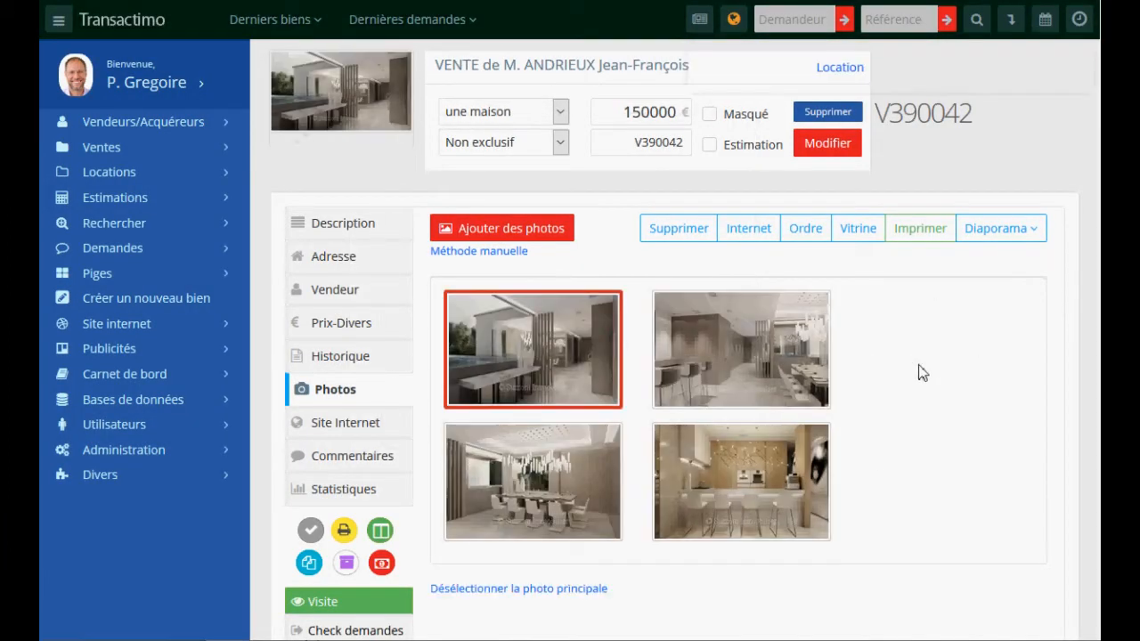
pyautogui.click(996, 228)
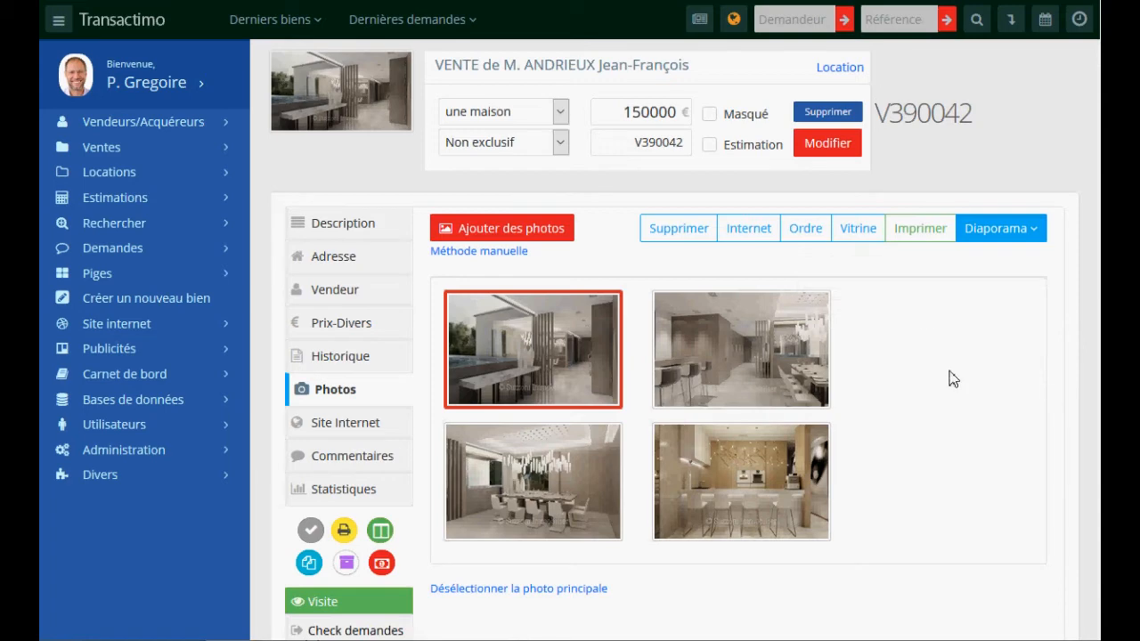
pyautogui.scroll(-3, 951, 380)
pyautogui.scroll(3, 955, 380)
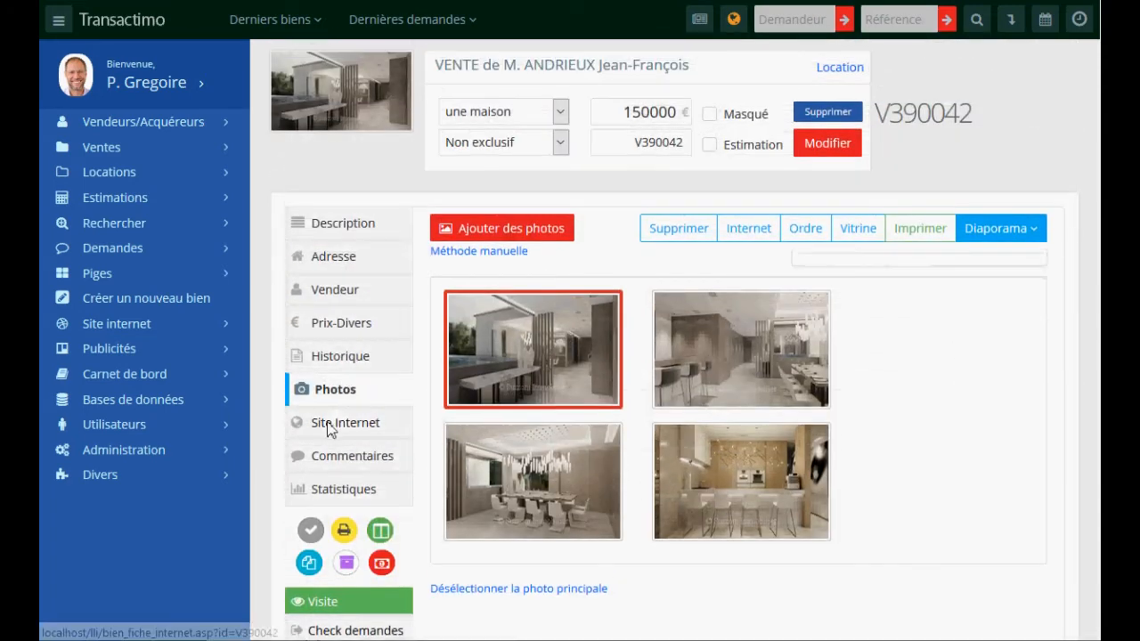
# - In the website settings, type placeholder text 'dqsf sqfqsdfqsfsqdfsqd' into Description FR
pyautogui.click(331, 426)
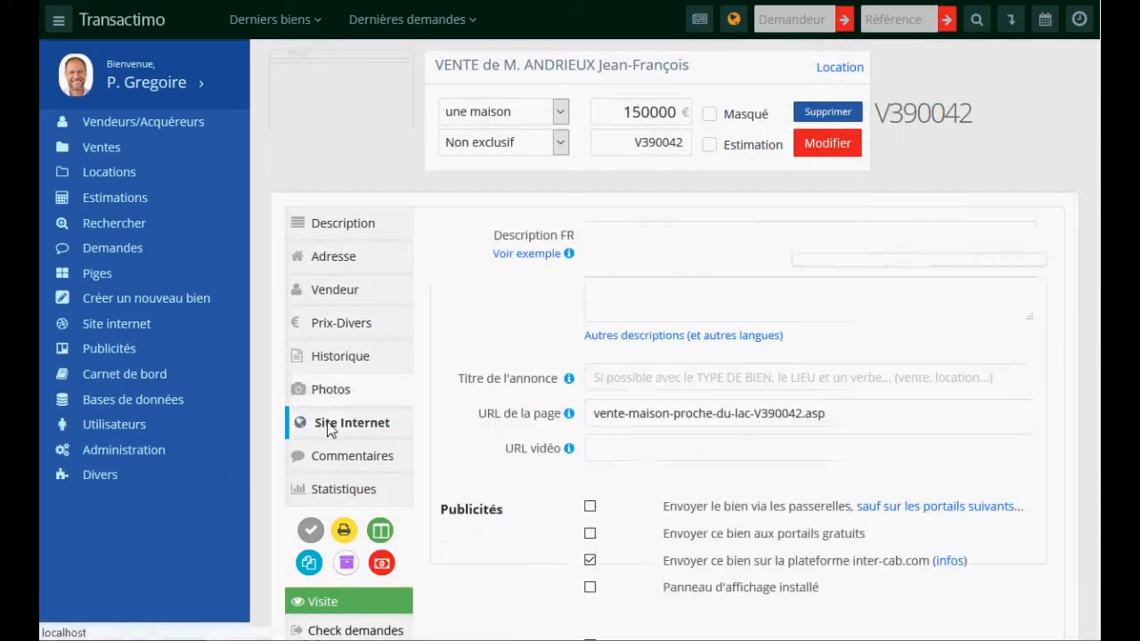
pyautogui.click(617, 259)
pyautogui.write('dqsf sqfqsdfqsfsqdfsqd')
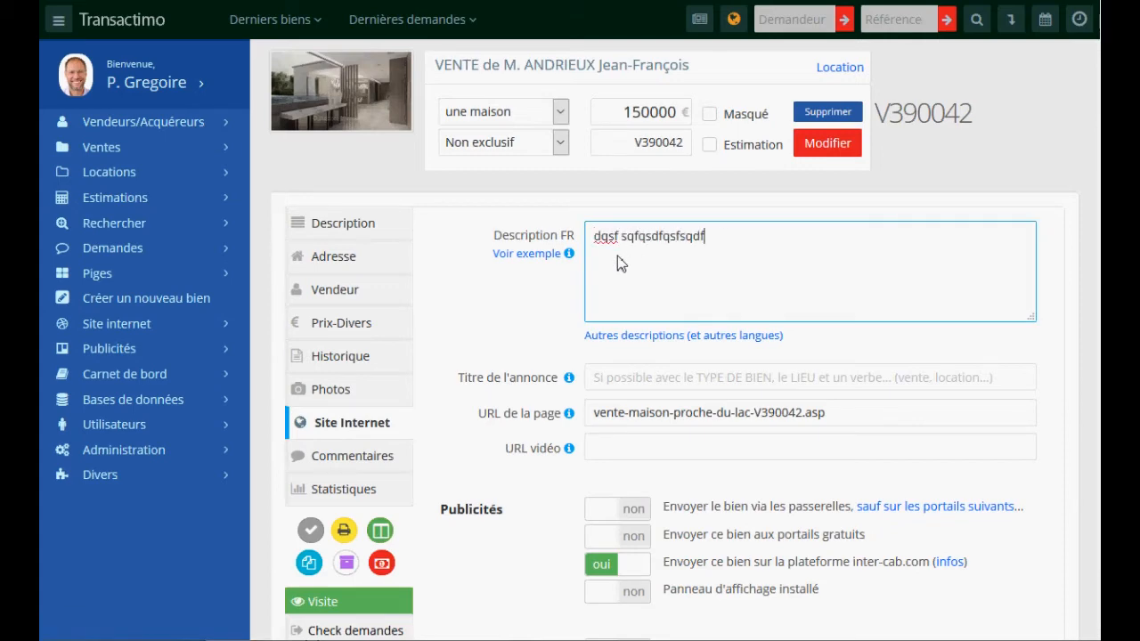
# - Read through the 'Exemple d'une description idéale' dialog and close it
pyautogui.click(527, 254)
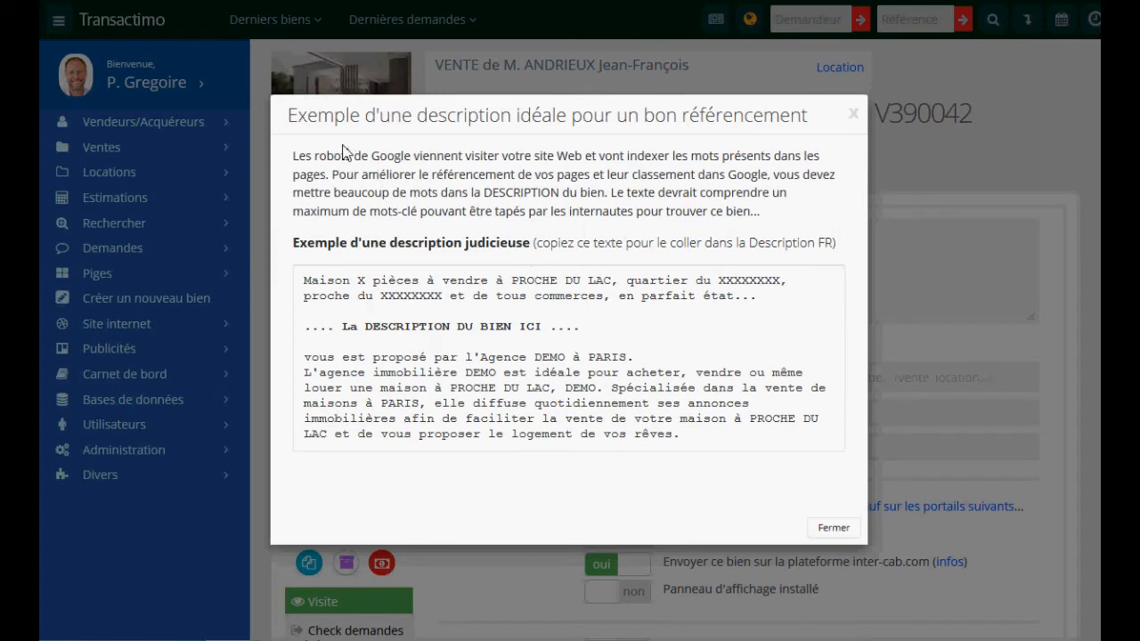
pyautogui.moveTo(336, 124); pyautogui.dragTo(724, 131)
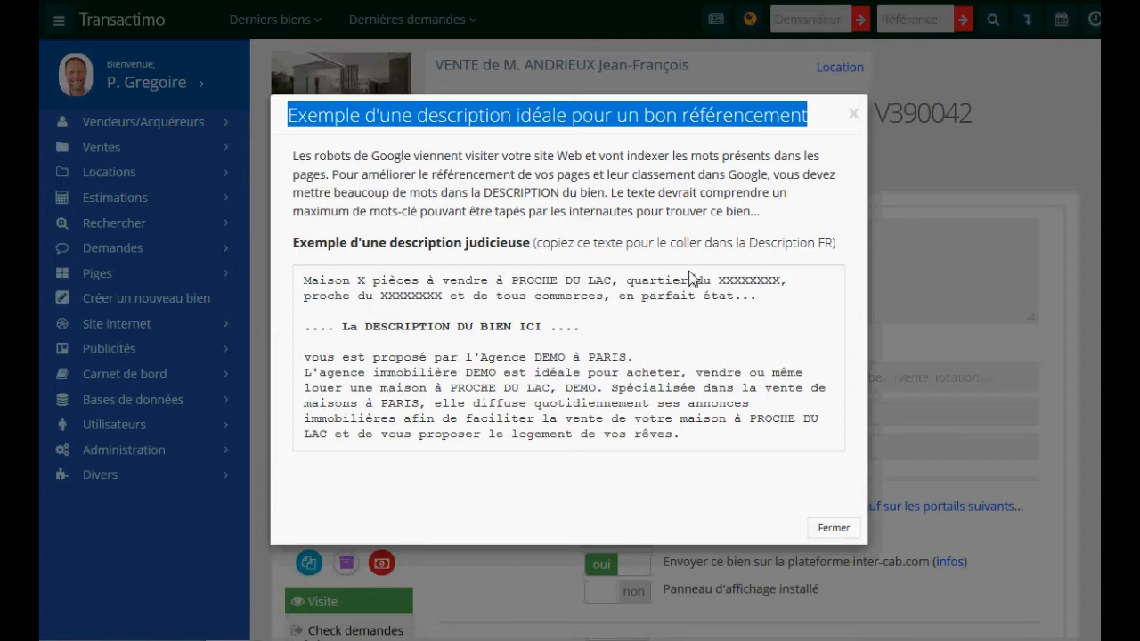
pyautogui.moveTo(303, 357); pyautogui.dragTo(700, 430)
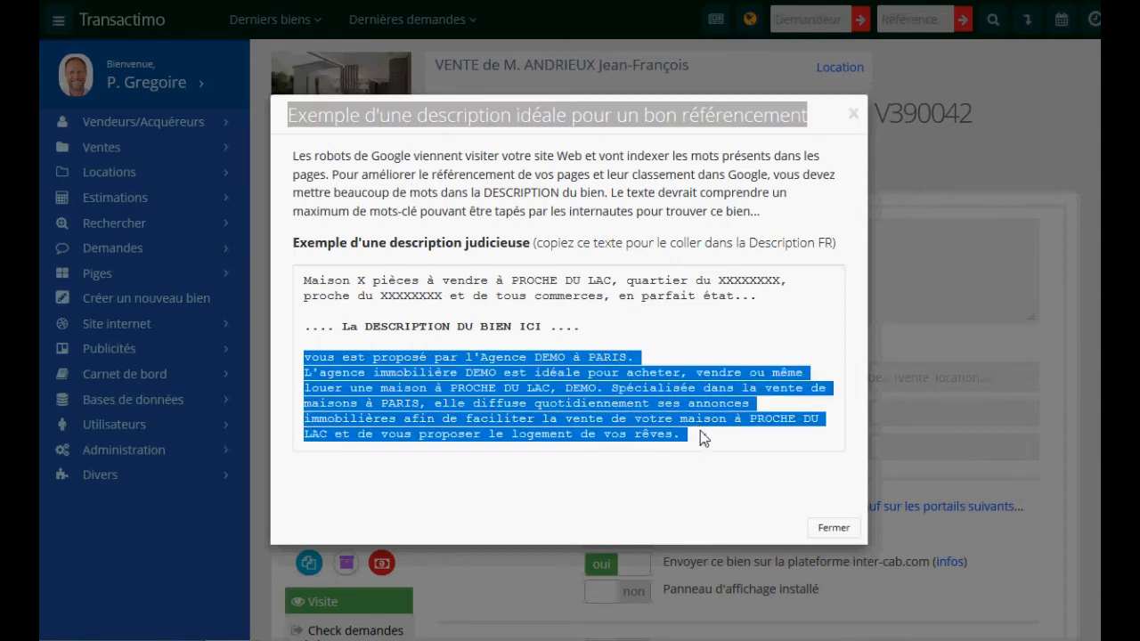
pyautogui.click(608, 390)
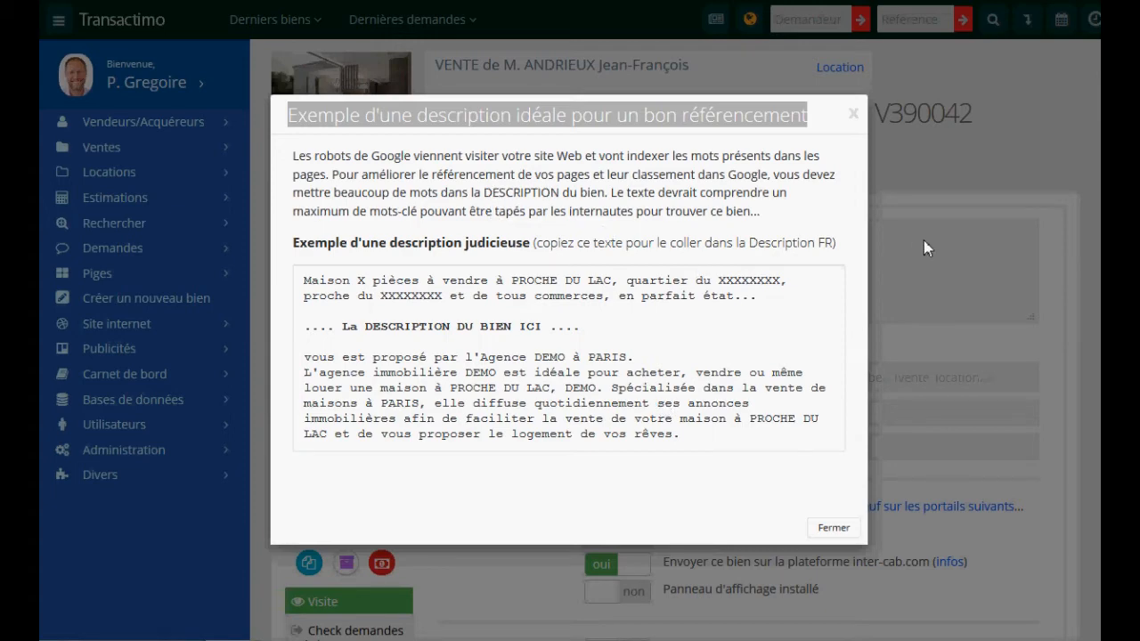
pyautogui.click(854, 116)
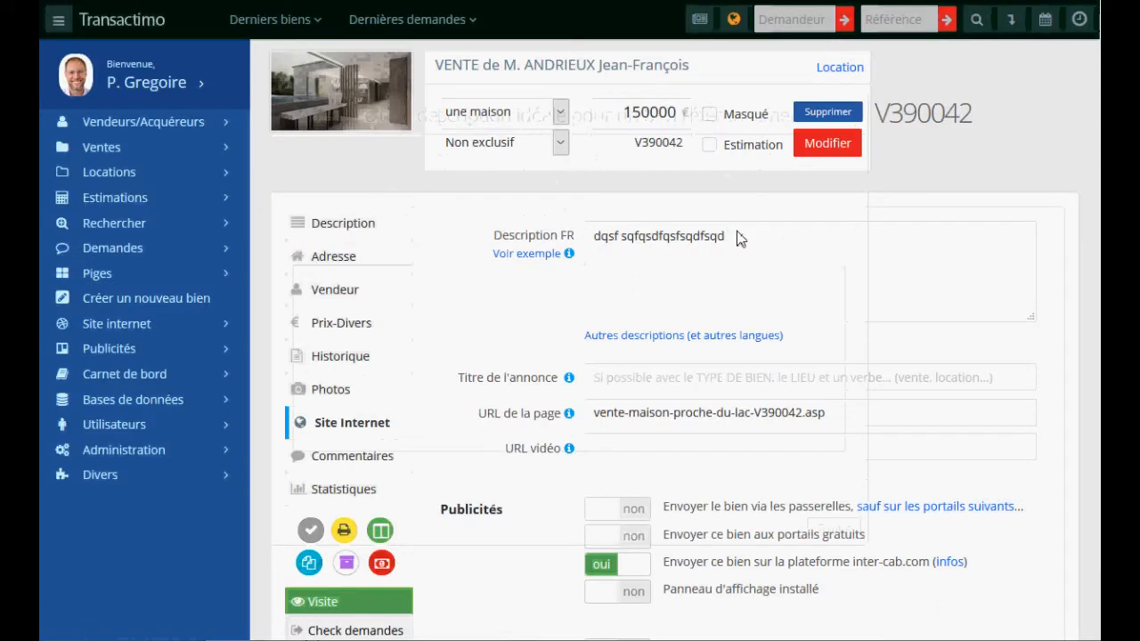
# - Type five placeholder lines (dsfqsfsqfqsdf, qsdf qsdf, sg fqsdf, sgdfqs, df sq) into Description FR
pyautogui.click(743, 235)
pyautogui.write('dsfqsfsqfqsdf')
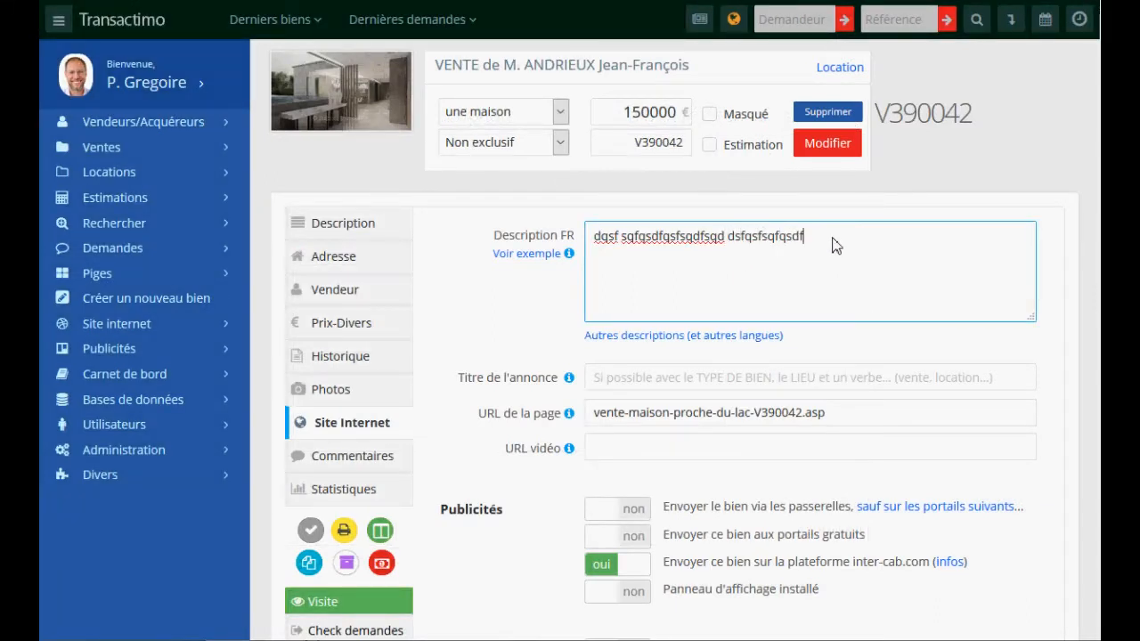
pyautogui.press('Return')
pyautogui.write('qsdf qsdf')
pyautogui.press('Return')
pyautogui.write('sg fqsdf')
pyautogui.press('Return')
pyautogui.write('sgdf')
pyautogui.press('Return')
pyautogui.write('qs')
pyautogui.press('Return')
pyautogui.write('df sq')
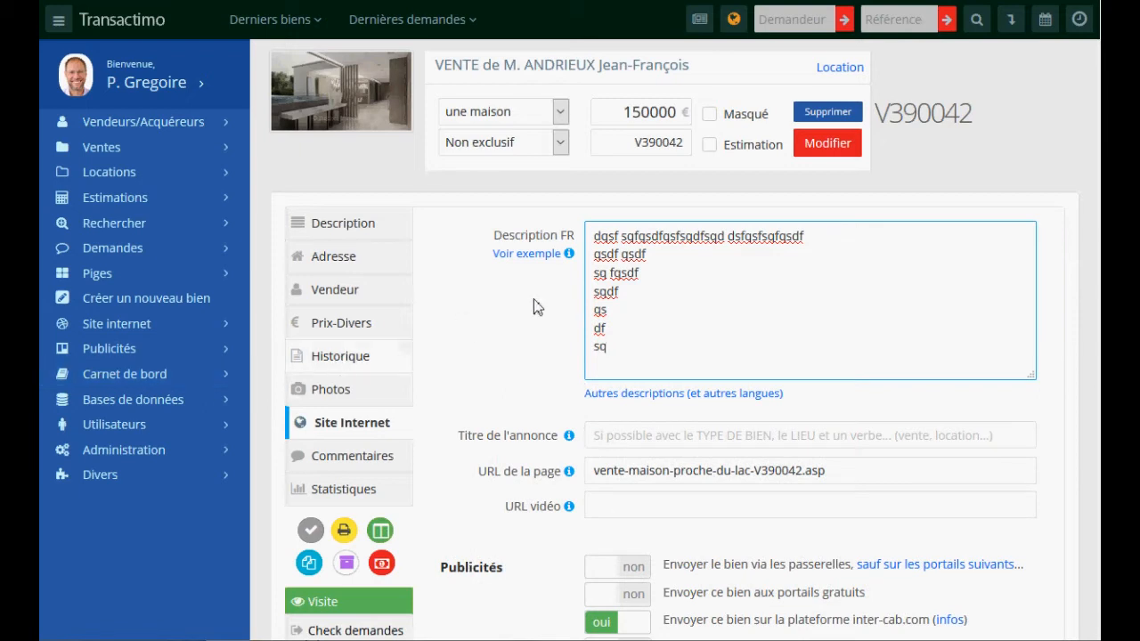
# - Expand and collapse the other-language descriptions, then move to the ad title
pyautogui.click(676, 401)
pyautogui.click(679, 397)
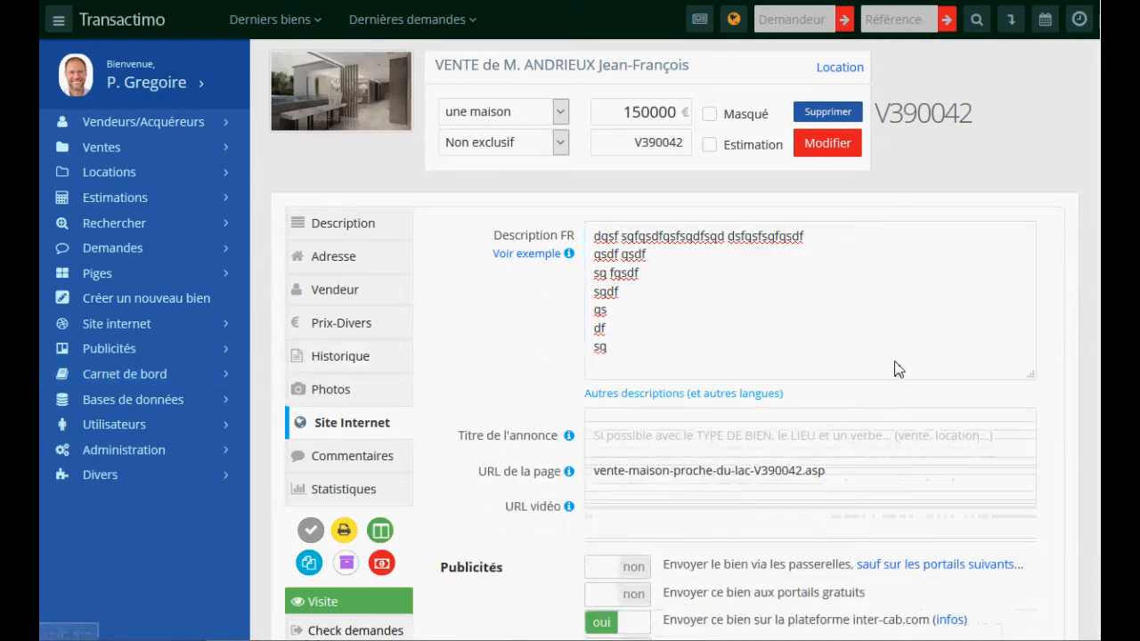
pyautogui.click(691, 436)
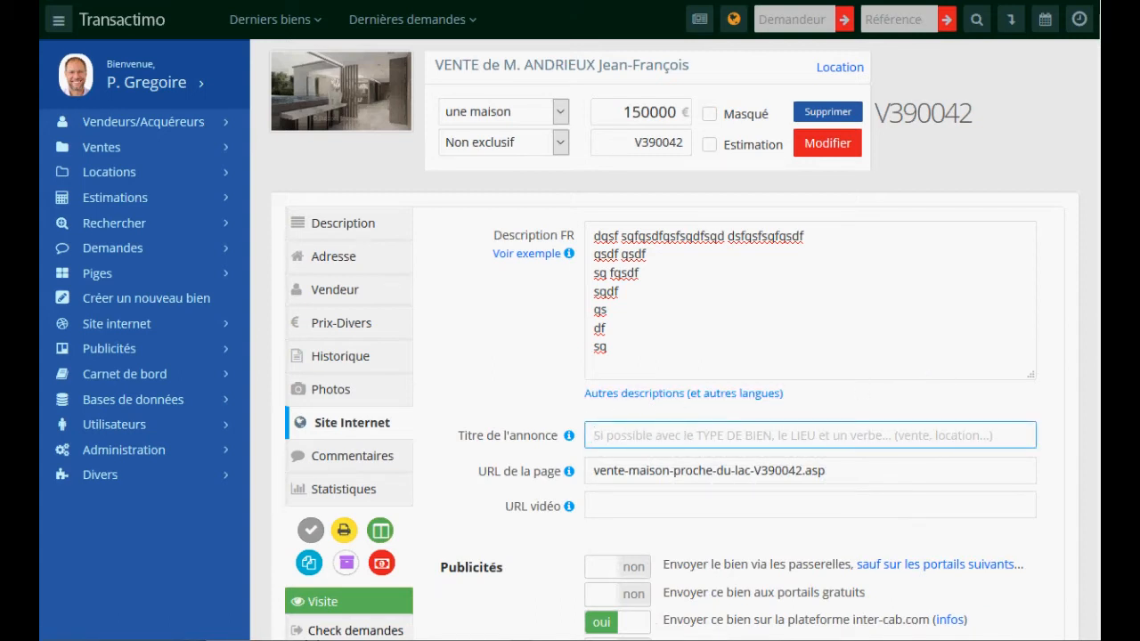
pyautogui.scroll(-2, 677, 374)
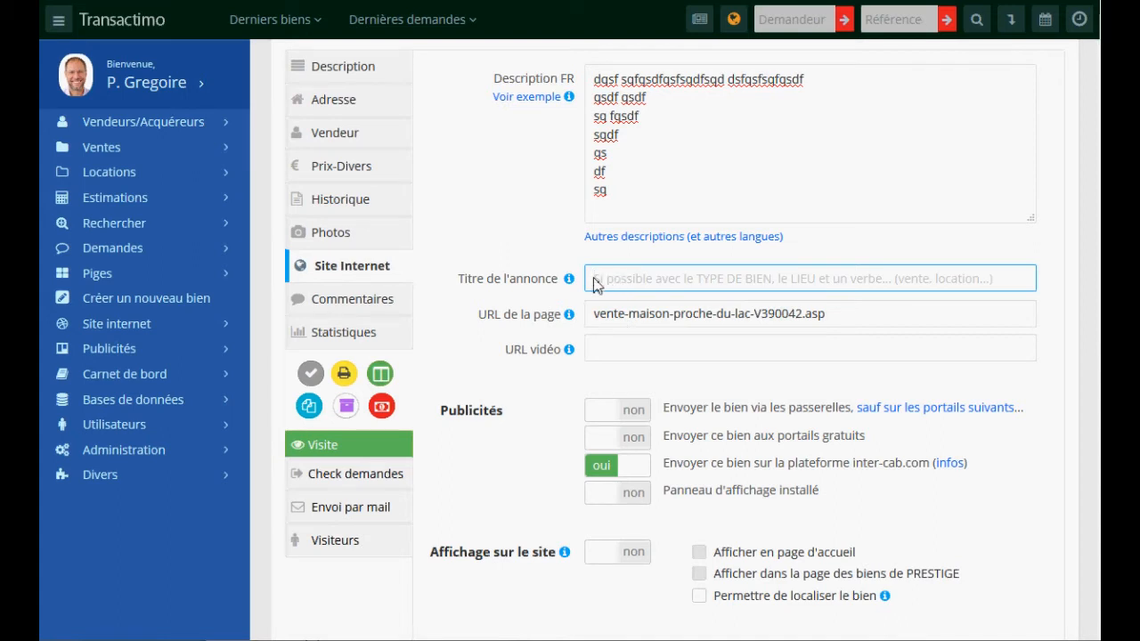
# - Set the ad title to 'Belle maison de maître à Annecy centre'
pyautogui.moveTo(608, 79); pyautogui.dragTo(637, 151)
pyautogui.moveTo(568, 282)
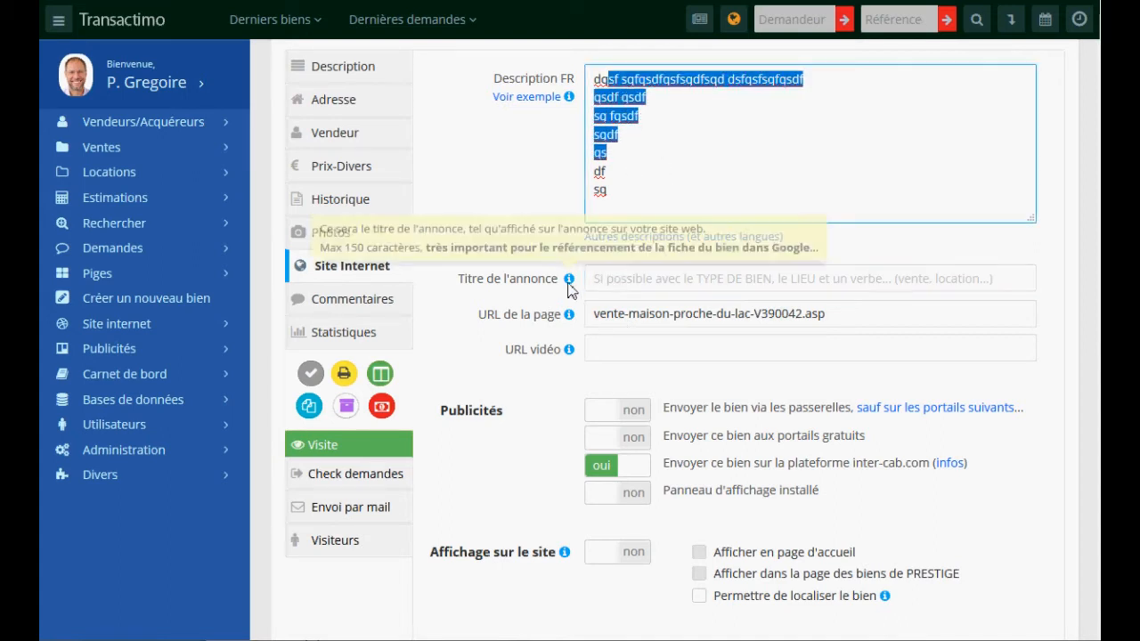
pyautogui.click(606, 281)
pyautogui.write('Appartement')
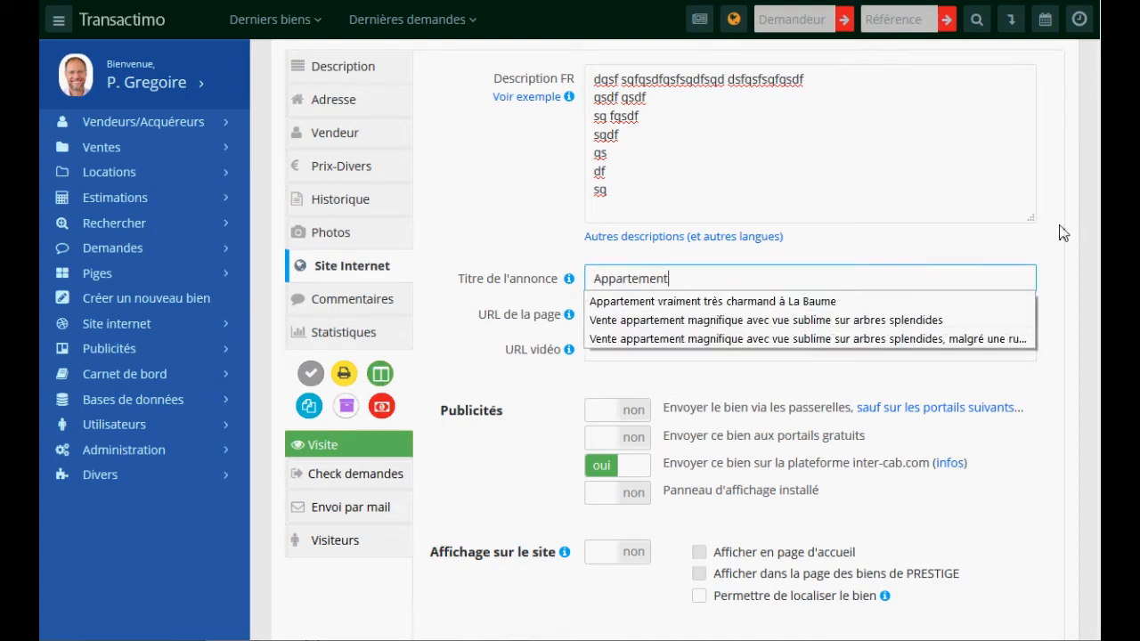
pyautogui.scroll(2, 1079, 218)
pyautogui.scroll(-2, 929, 285)
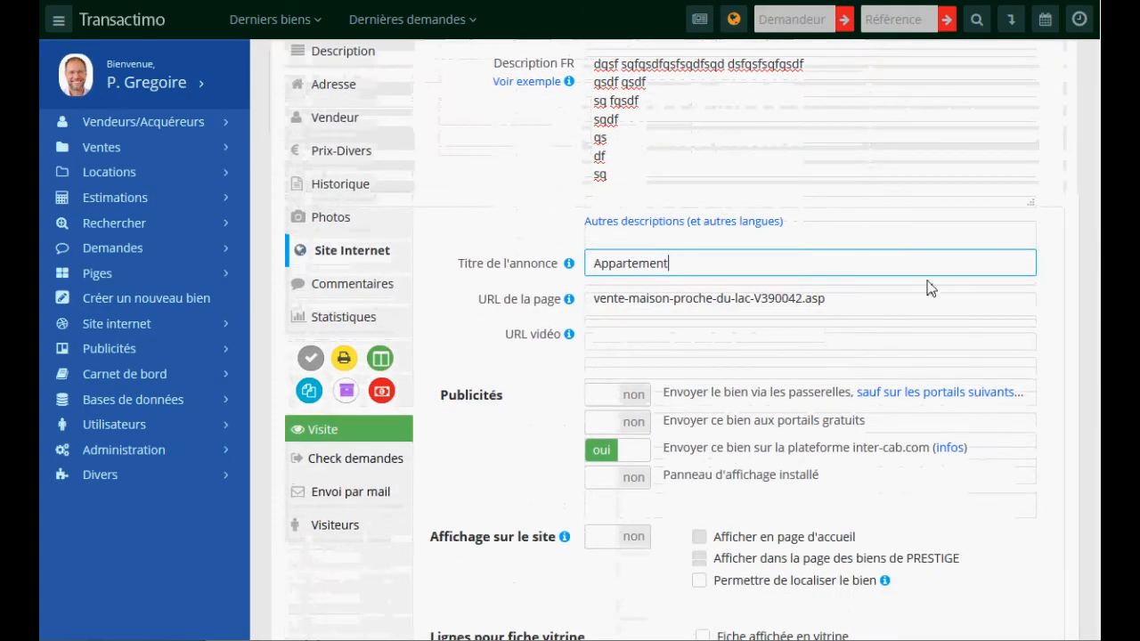
pyautogui.hotkey('ctrl', 'a')
pyautogui.write('maison')
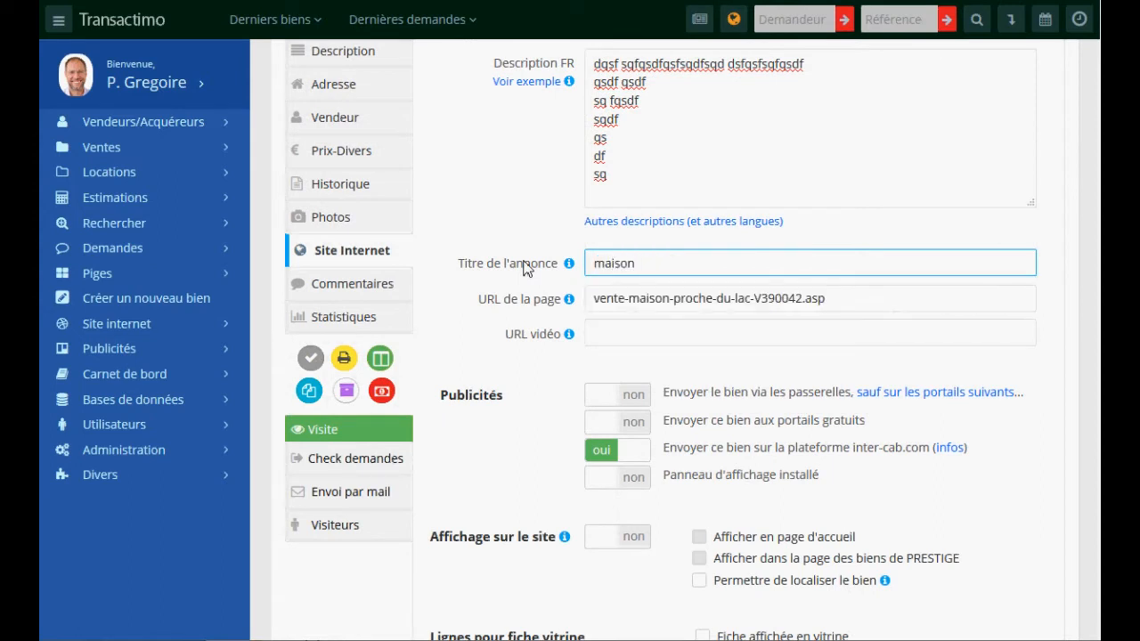
pyautogui.press('BackSpace')
pyautogui.press('BackSpace')
pyautogui.press('BackSpace')
pyautogui.press('BackSpace')
pyautogui.press('BackSpace')
pyautogui.write('1belle')
pyautogui.press('BackSpace')
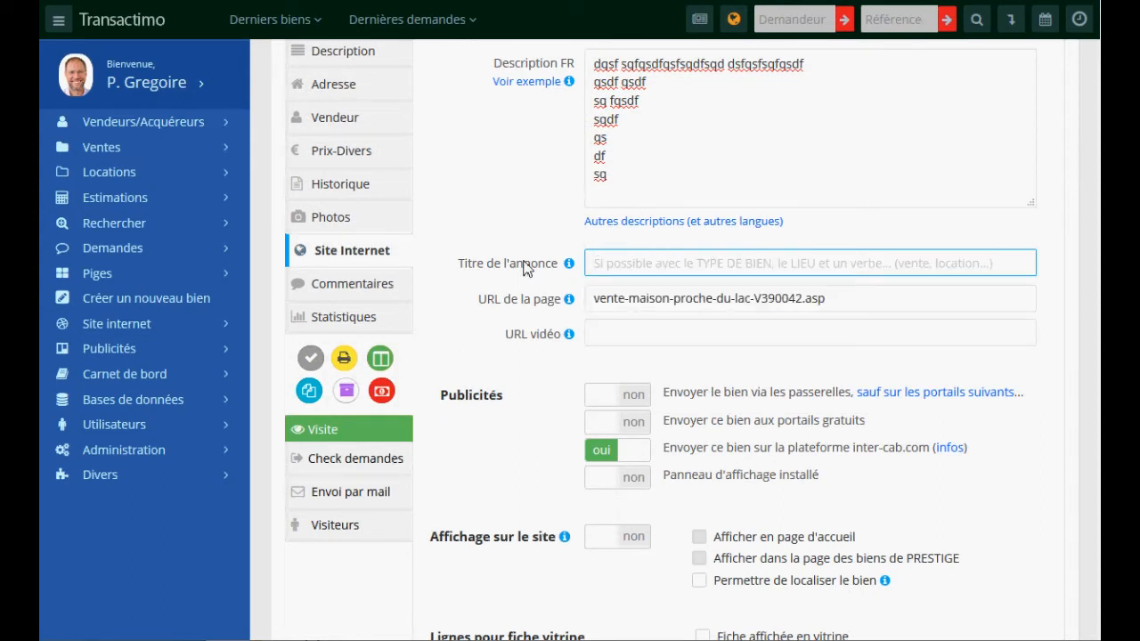
pyautogui.write('Belle maison de maître à Ann')
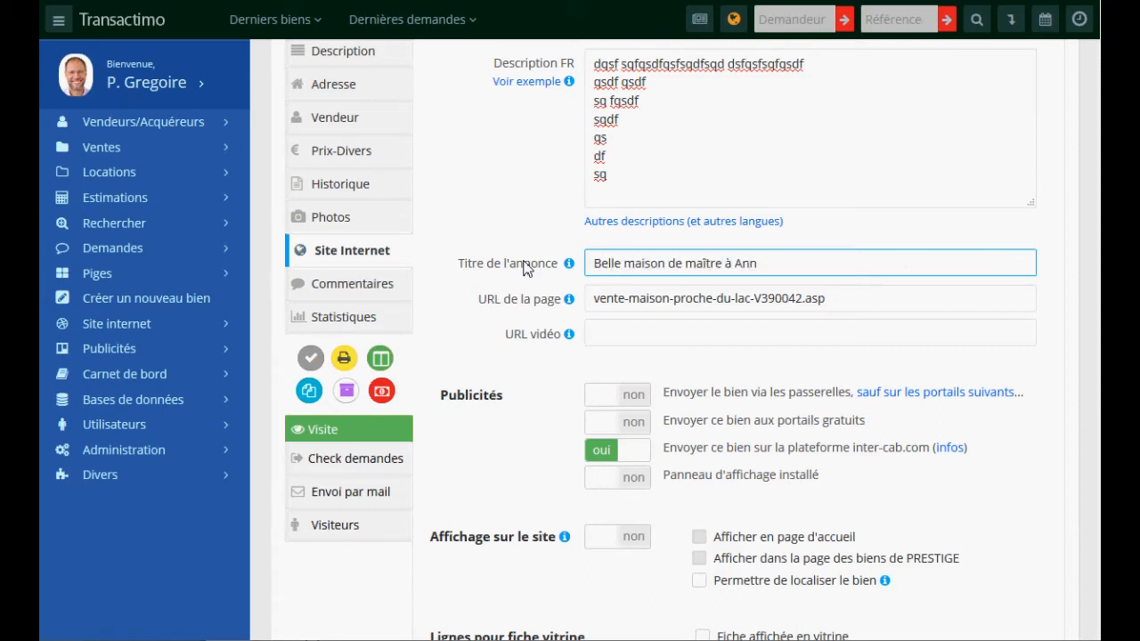
pyautogui.write('ecy centre')
# - Edit the title to read 'Vente belle maison de maître à Annecy centre'
pyautogui.click(744, 267)
pyautogui.doubleClick(743, 267)
pyautogui.doubleClick(642, 267)
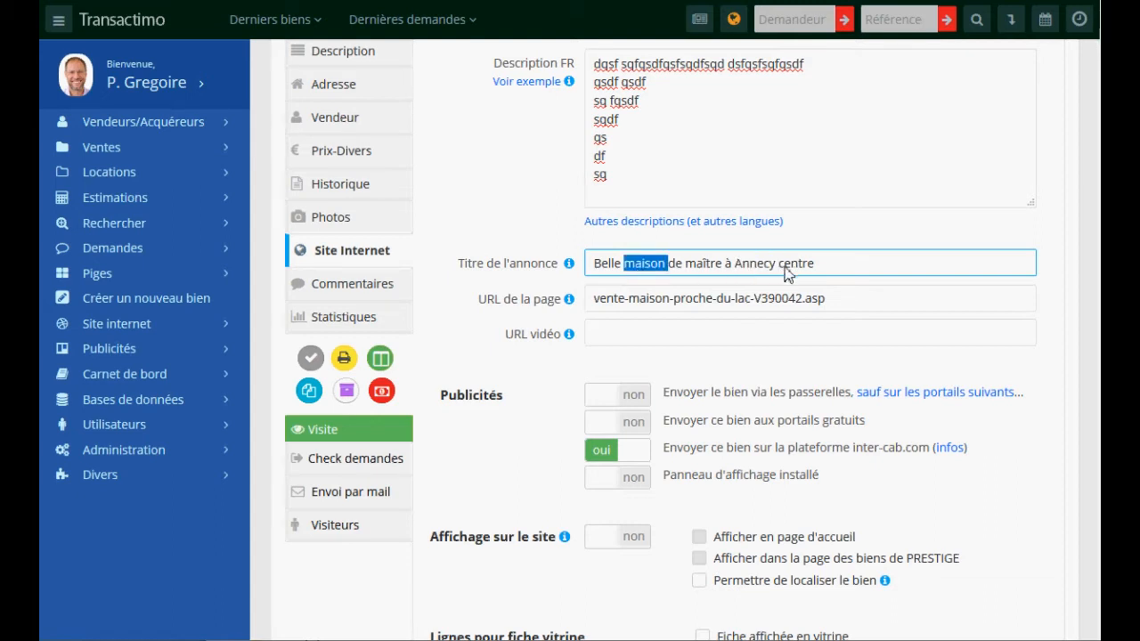
pyautogui.click(669, 269)
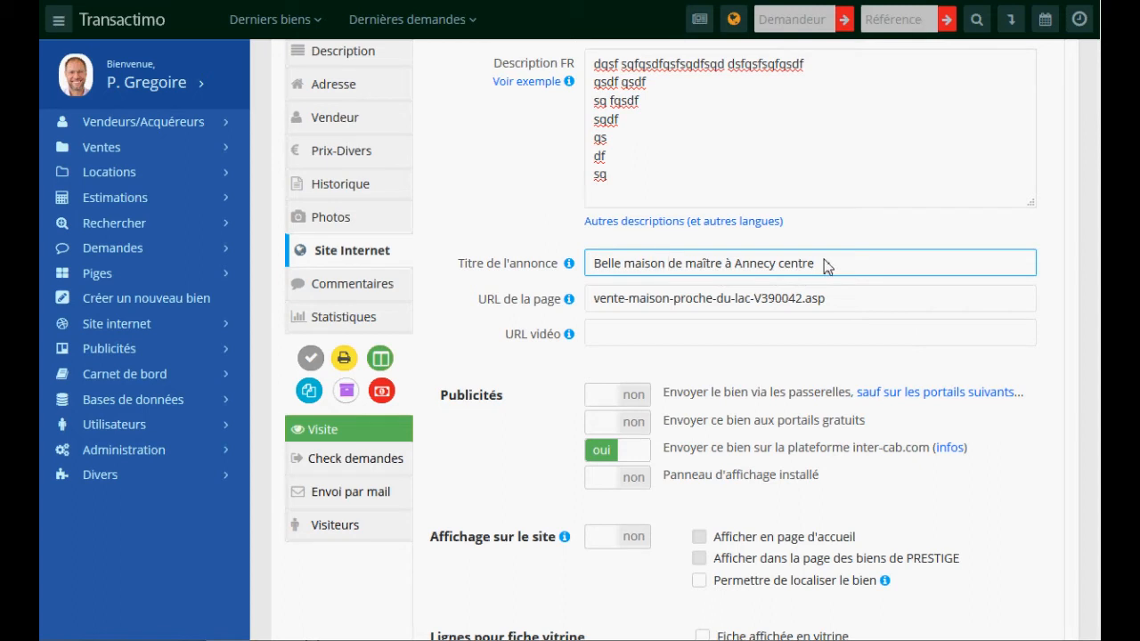
pyautogui.click(850, 265)
pyautogui.click(596, 263)
pyautogui.write('Vente')
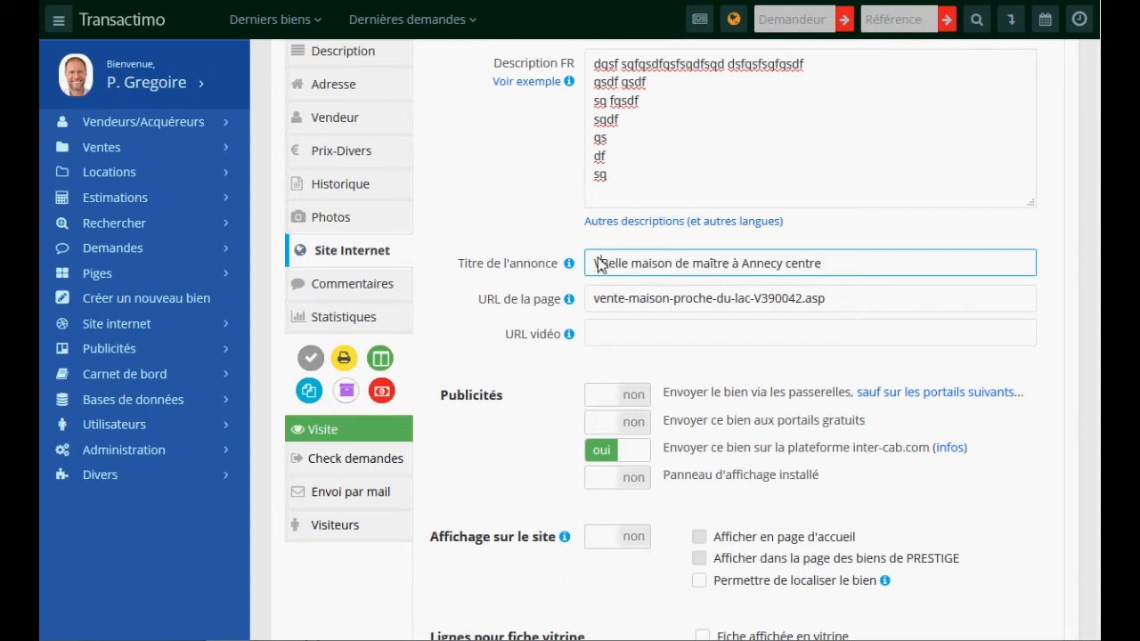
pyautogui.press('Delete')
pyautogui.write('b')
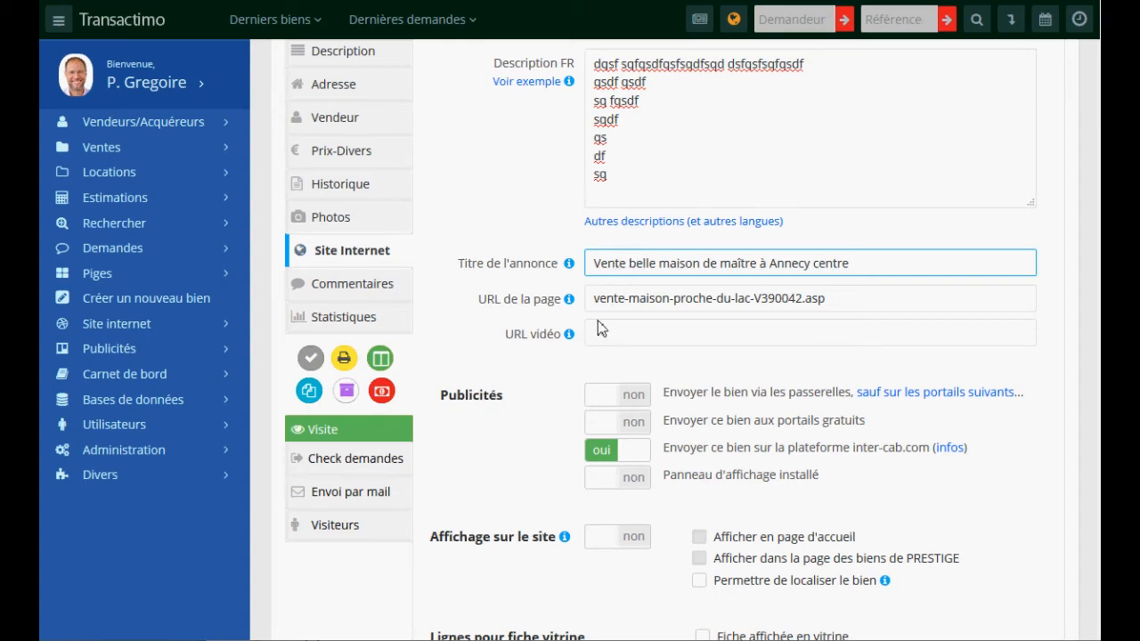
# - Switch 'Envoyer le bien via les passerelles' to oui
pyautogui.moveTo(567, 335)
pyautogui.click(629, 263)
pyautogui.scroll(-3, 659, 338)
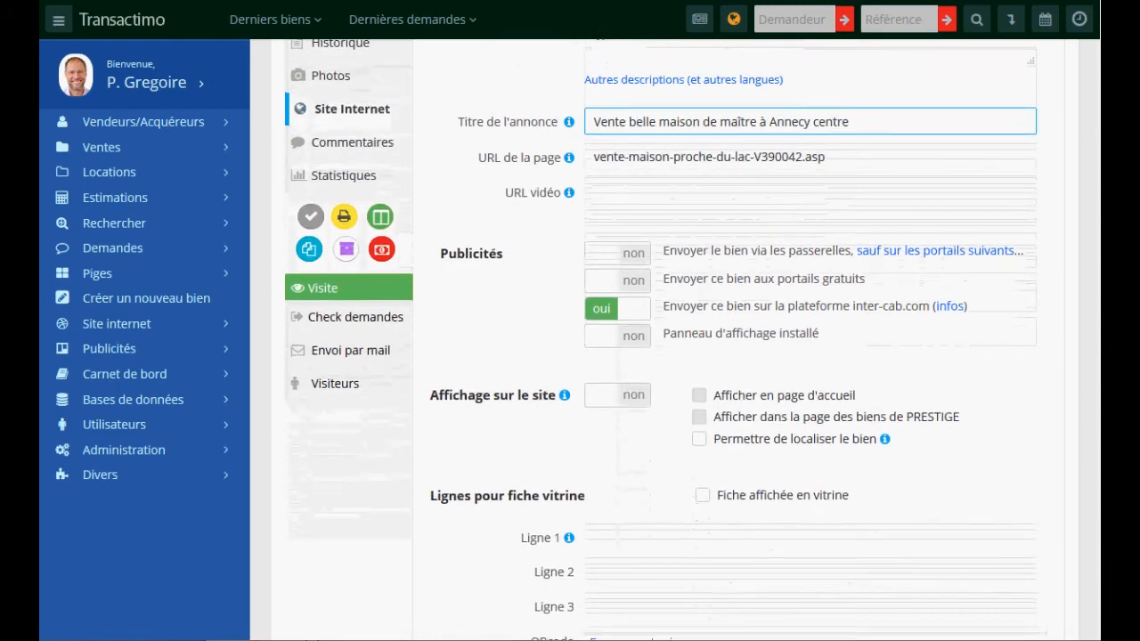
pyautogui.click(613, 255)
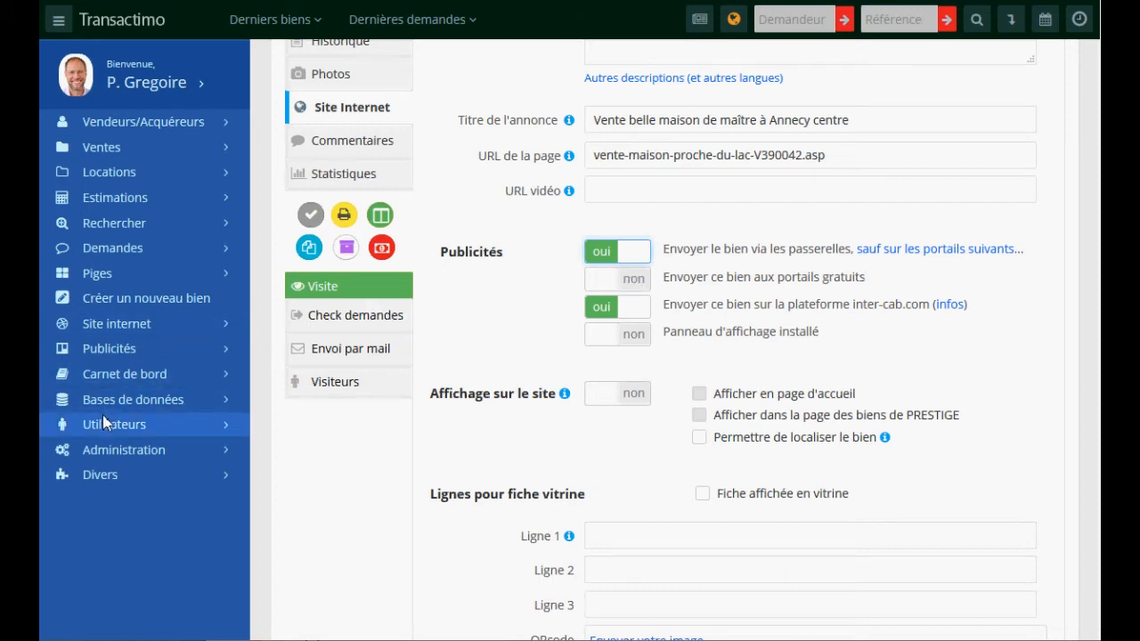
# - In the advertising options, switch the inter-cab.com publishing to non
pyautogui.click(104, 326)
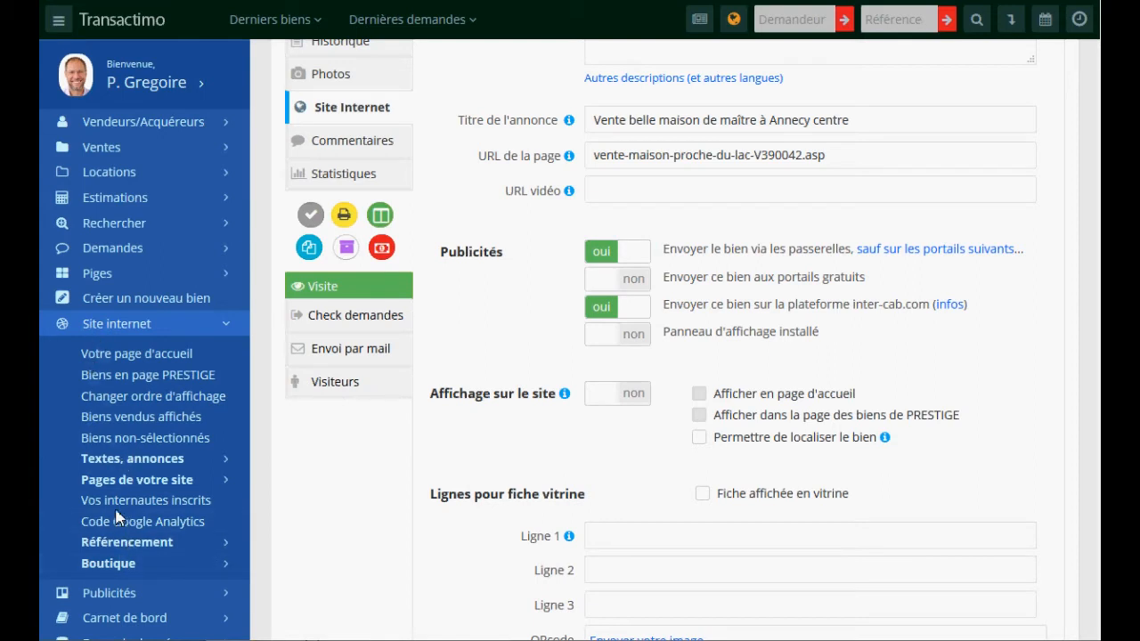
pyautogui.click(117, 326)
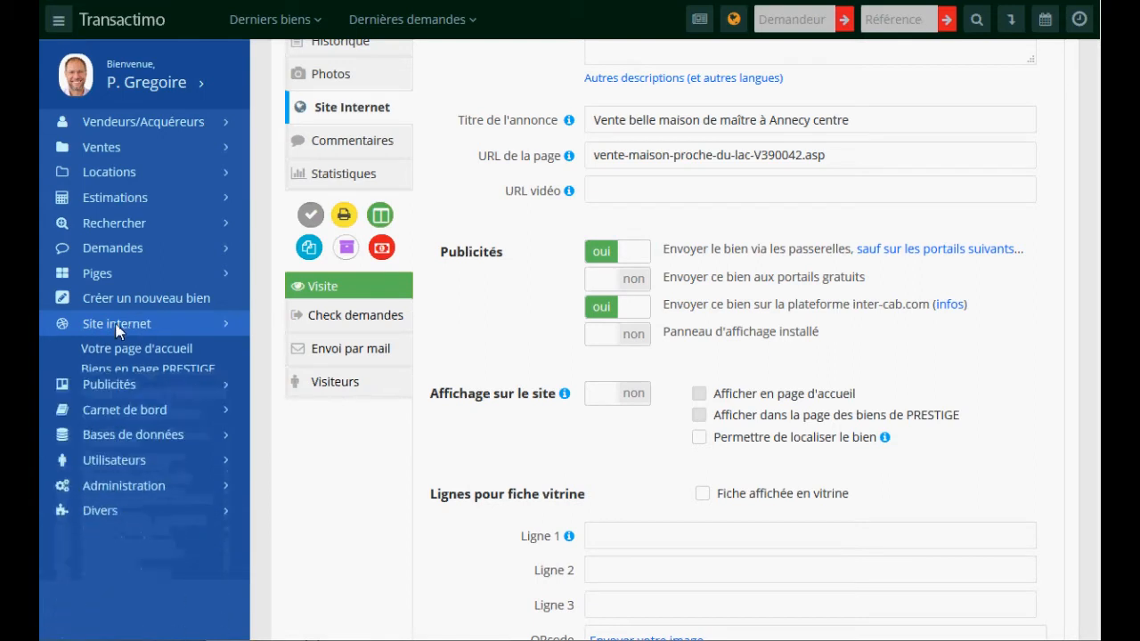
pyautogui.click(110, 356)
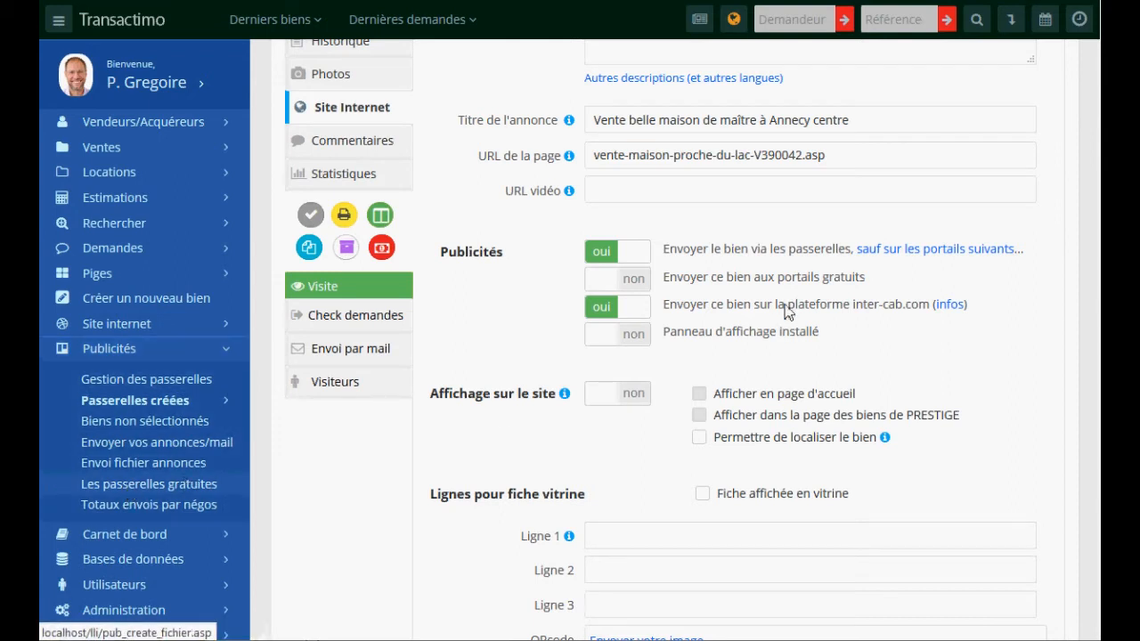
pyautogui.click(628, 306)
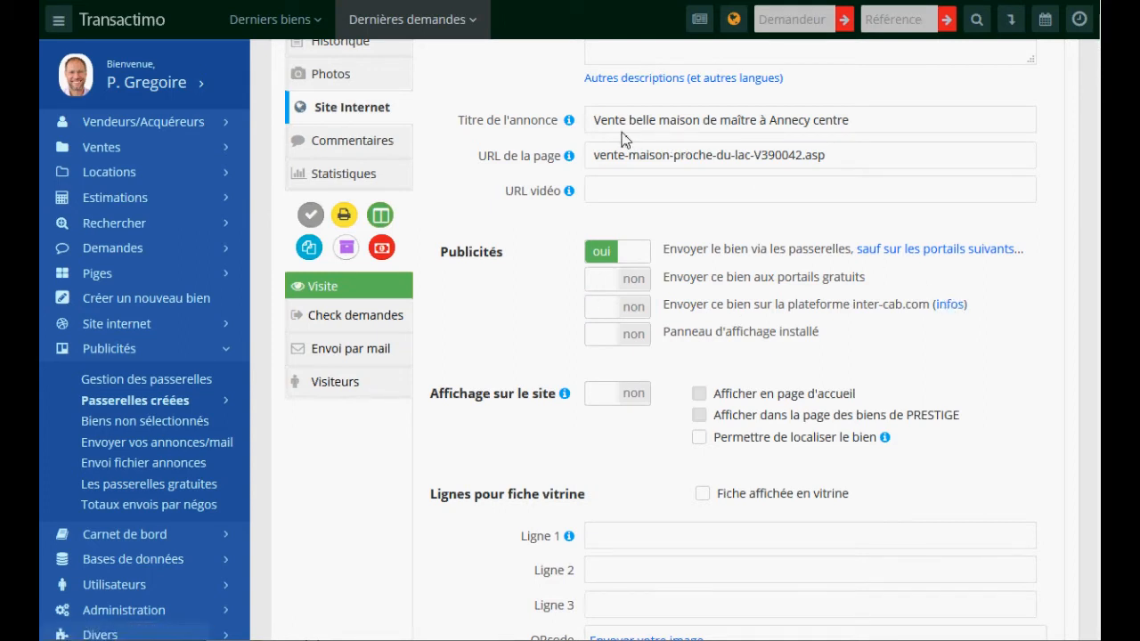
# - Set 'Panneau d'affichage installé' to oui in the administration options
pyautogui.click(98, 349)
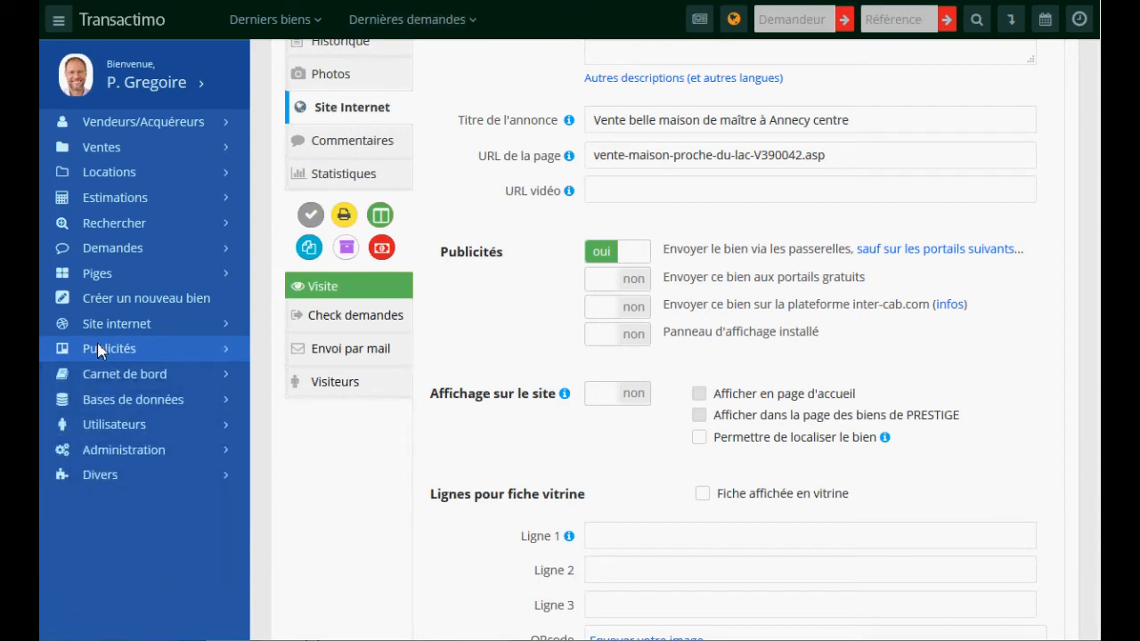
pyautogui.click(111, 454)
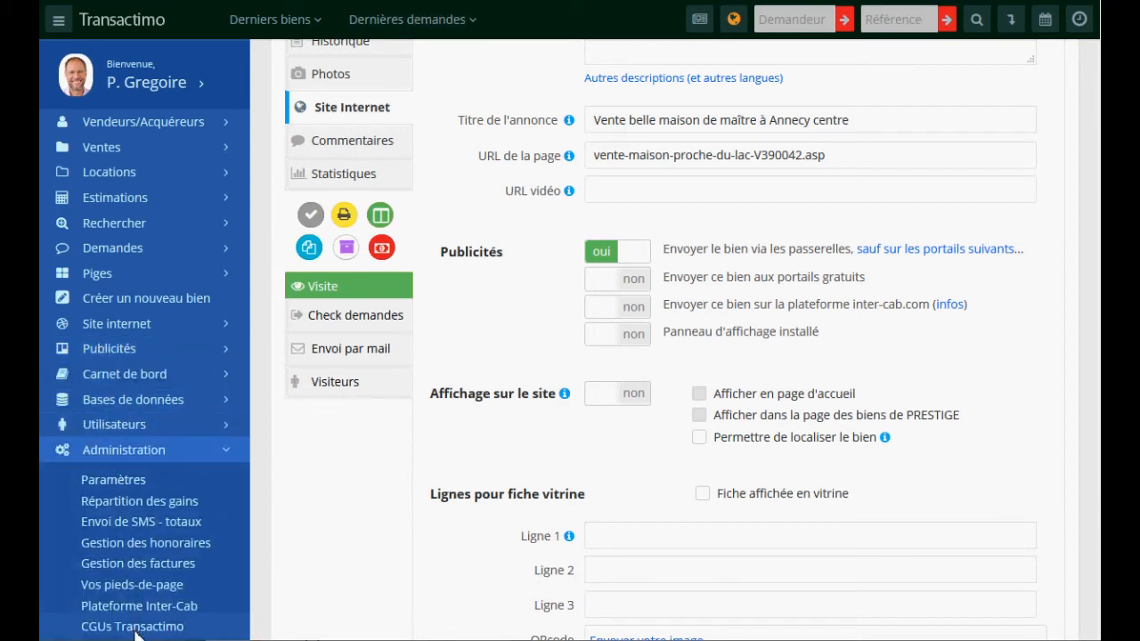
pyautogui.click(627, 338)
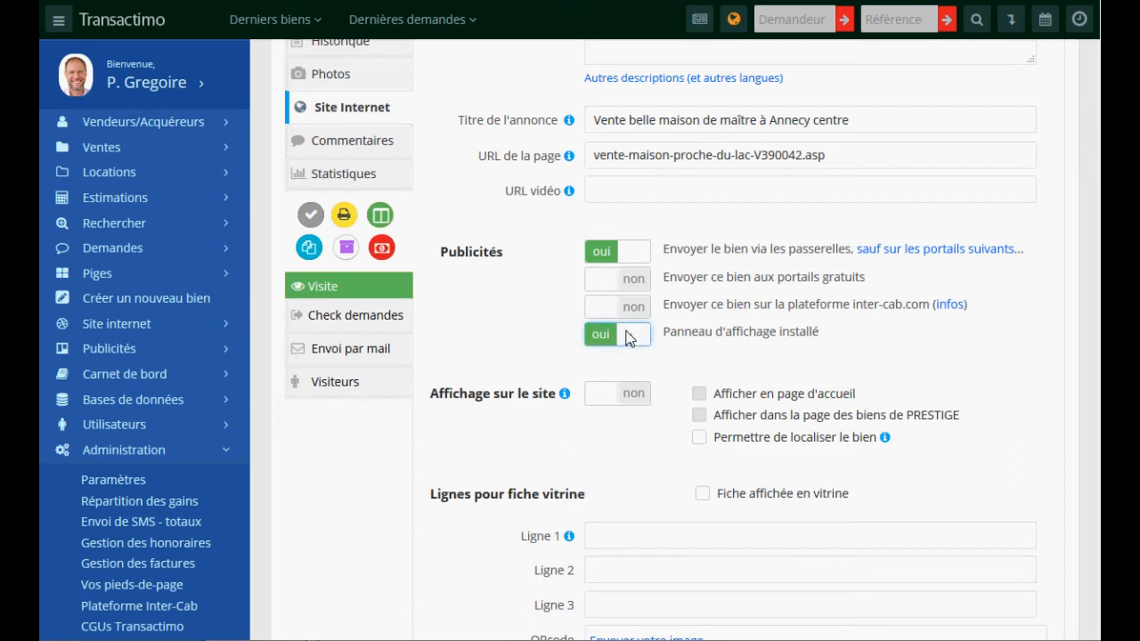
pyautogui.click(1010, 20)
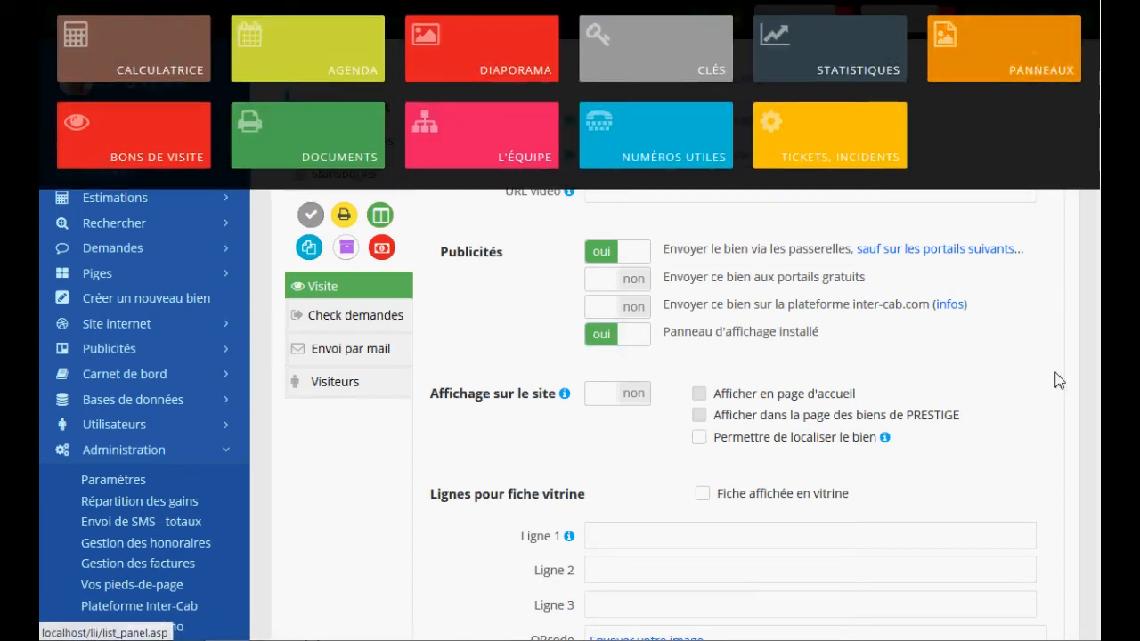
pyautogui.click(979, 324)
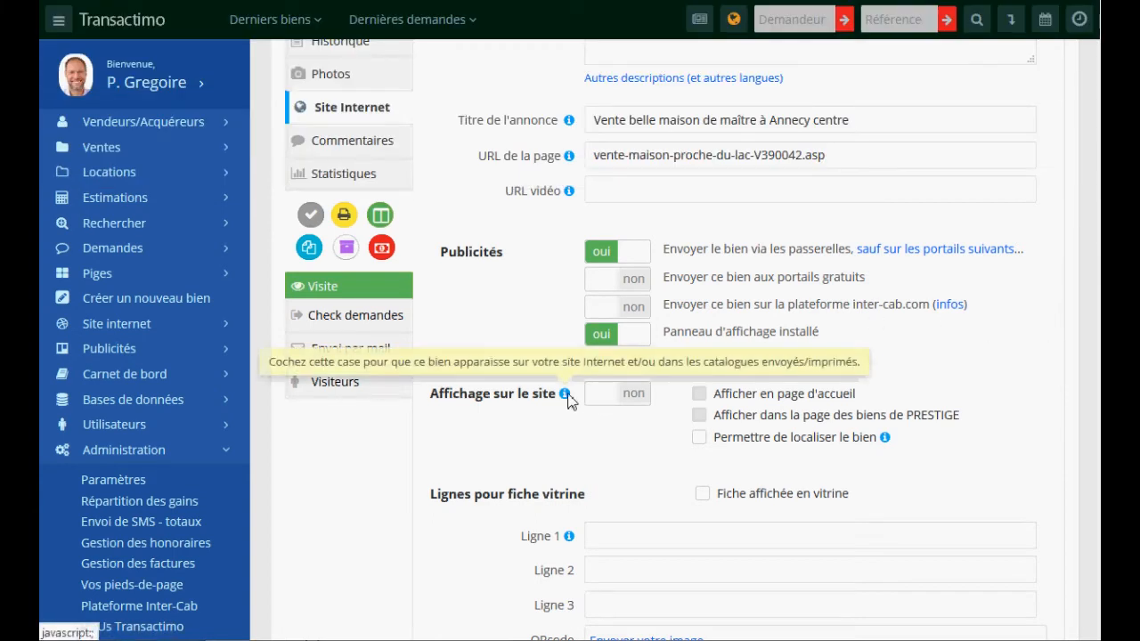
# - Show the listing on the website, its homepage and the PRESTIGE page
pyautogui.click(597, 396)
pyautogui.click(771, 394)
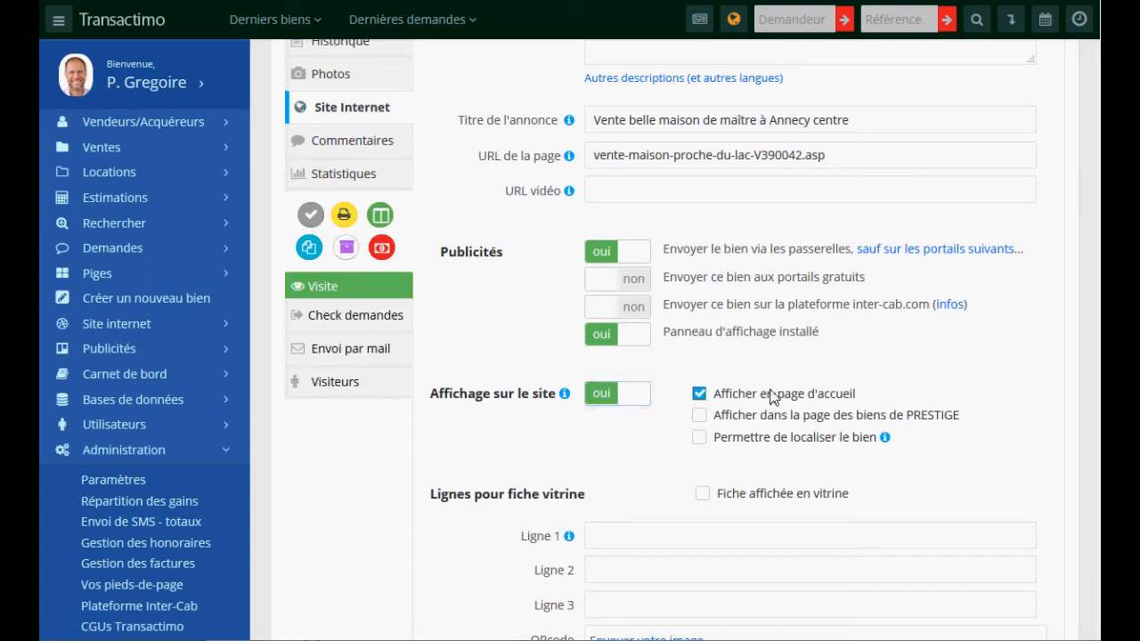
pyautogui.scroll(-1, 771, 396)
pyautogui.click(743, 330)
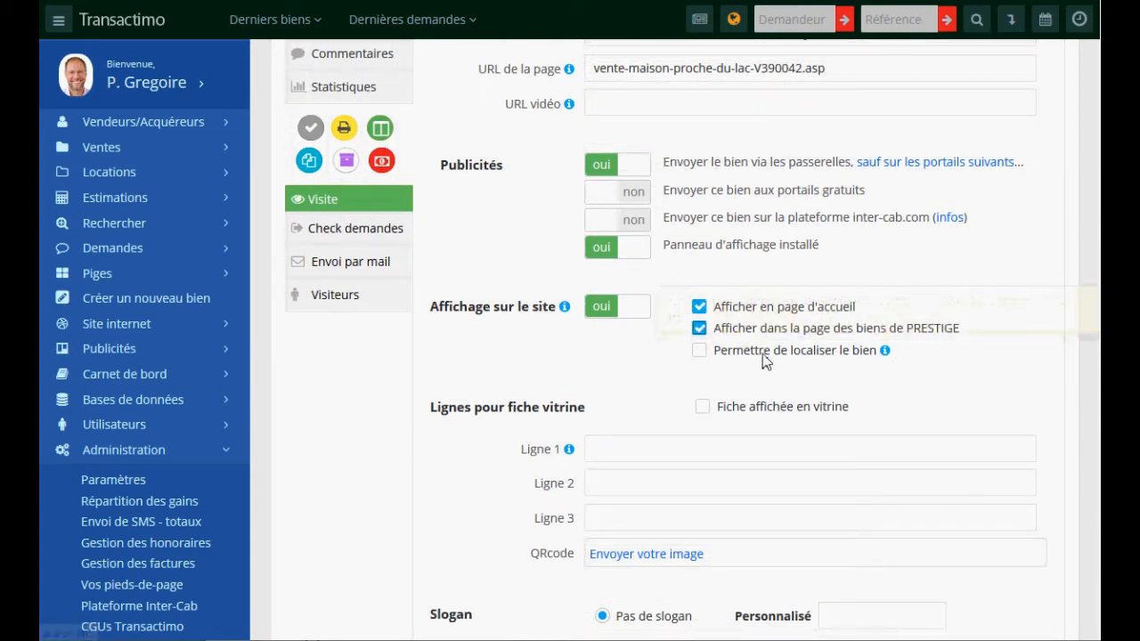
# - Fill showcase Ligne 1 with 'Très joli bien pour un investisseur prudent et sage' and pick a slogan
pyautogui.scroll(-2, 633, 376)
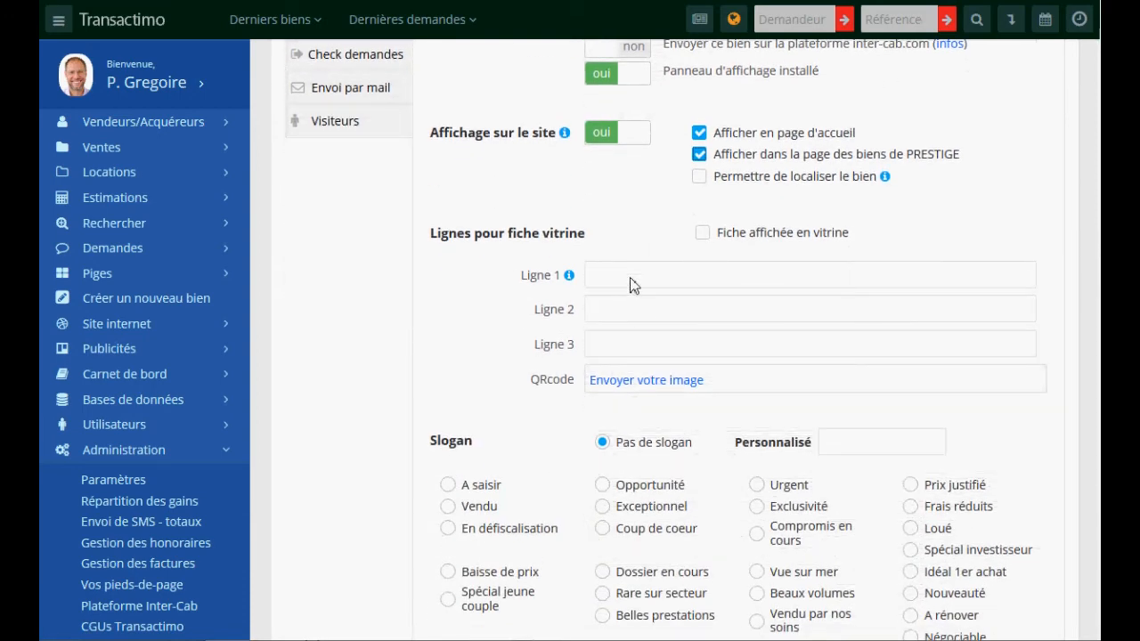
pyautogui.scroll(6, 1086, 318)
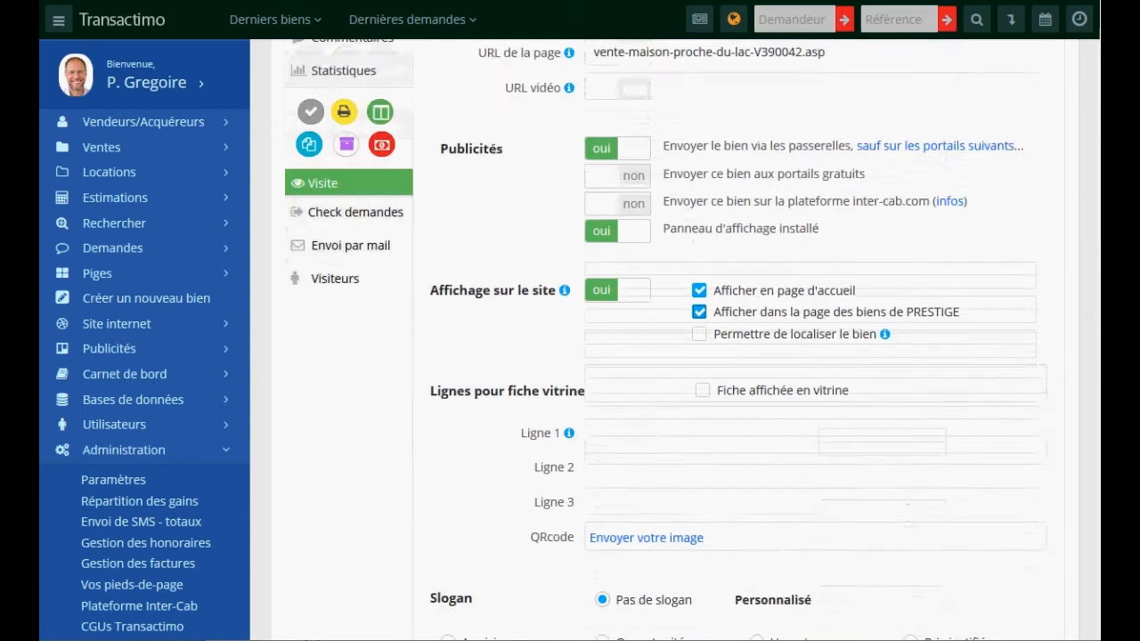
pyautogui.scroll(-5, 1097, 195)
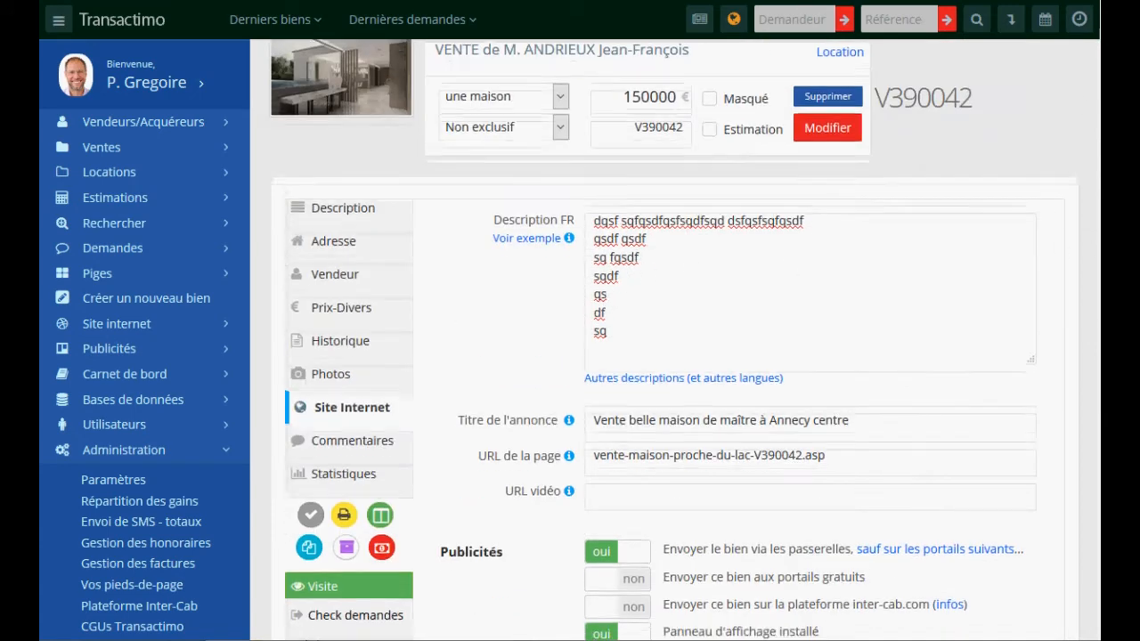
pyautogui.click(623, 347)
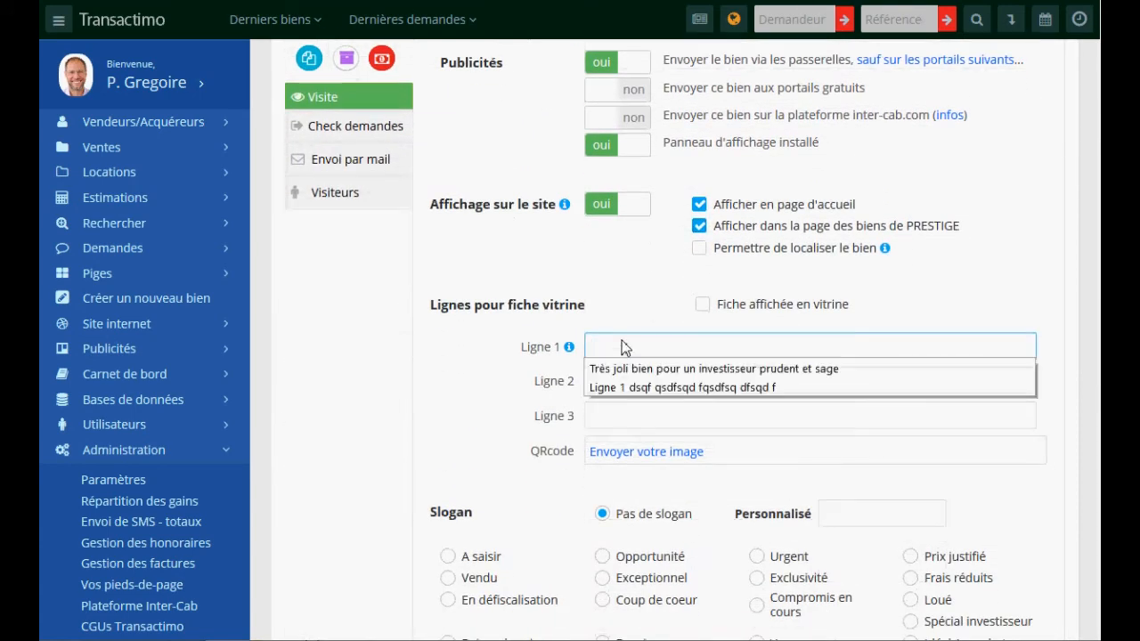
pyautogui.click(633, 372)
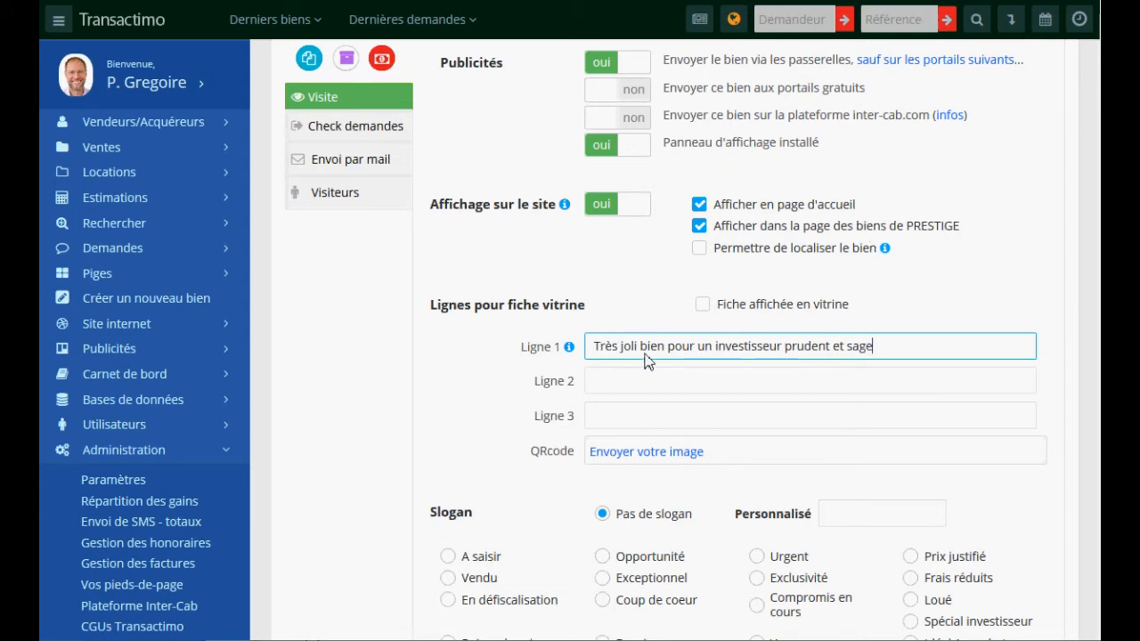
pyautogui.scroll(-3, 496, 379)
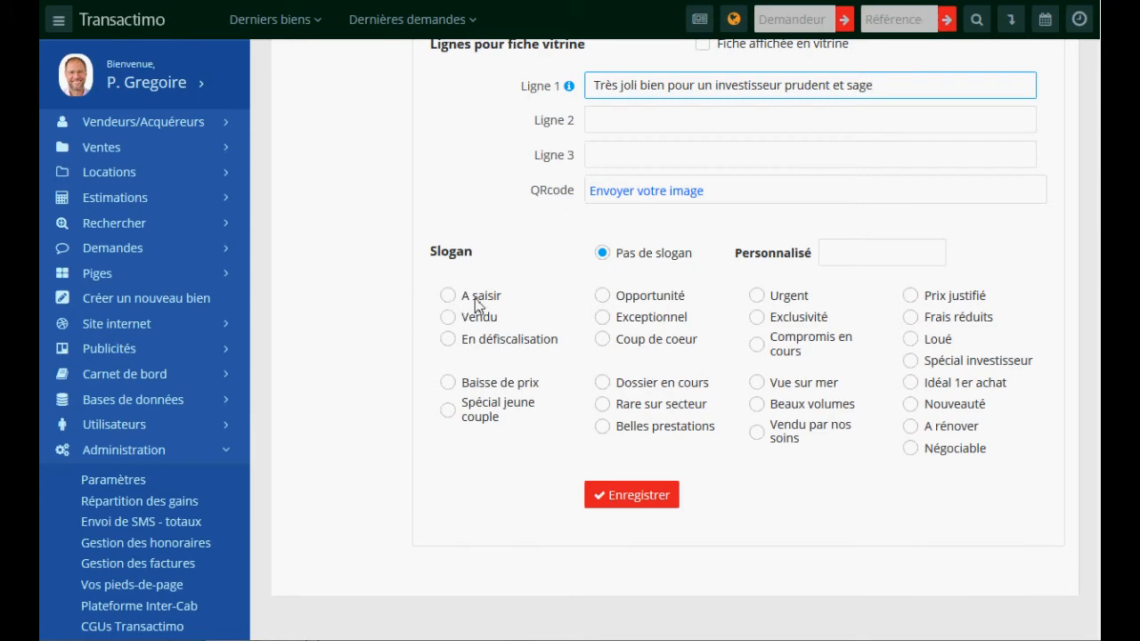
pyautogui.click(647, 321)
# - Save V390042's website settings, save the comment 'f qsdfqs fqsdfsqdfsqd f', and view Statistiques
pyautogui.click(639, 500)
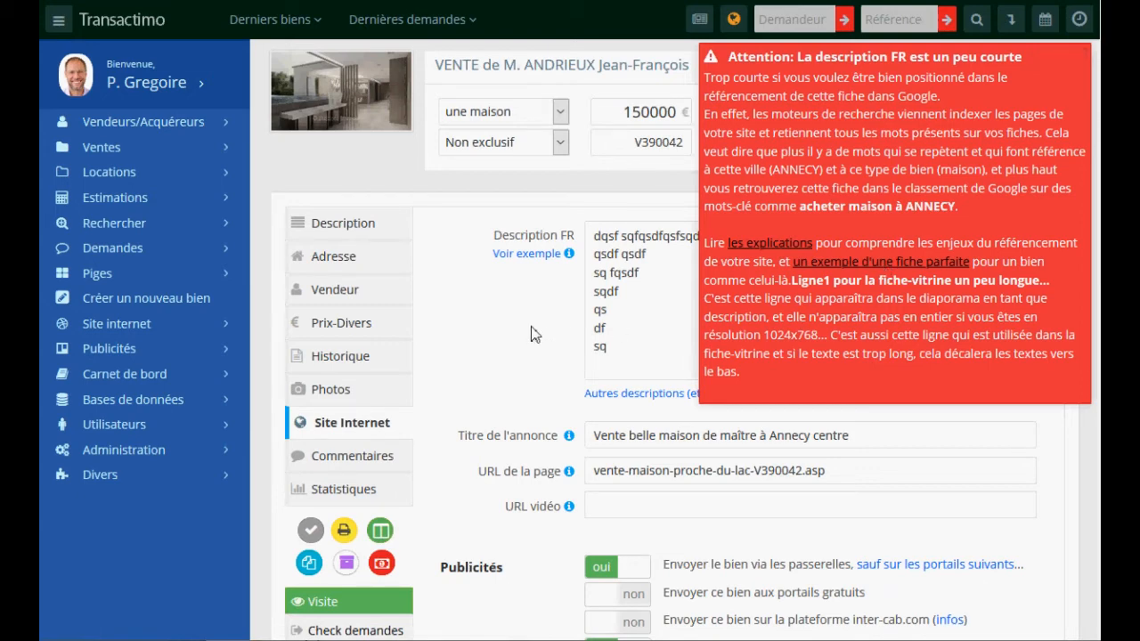
pyautogui.click(1076, 60)
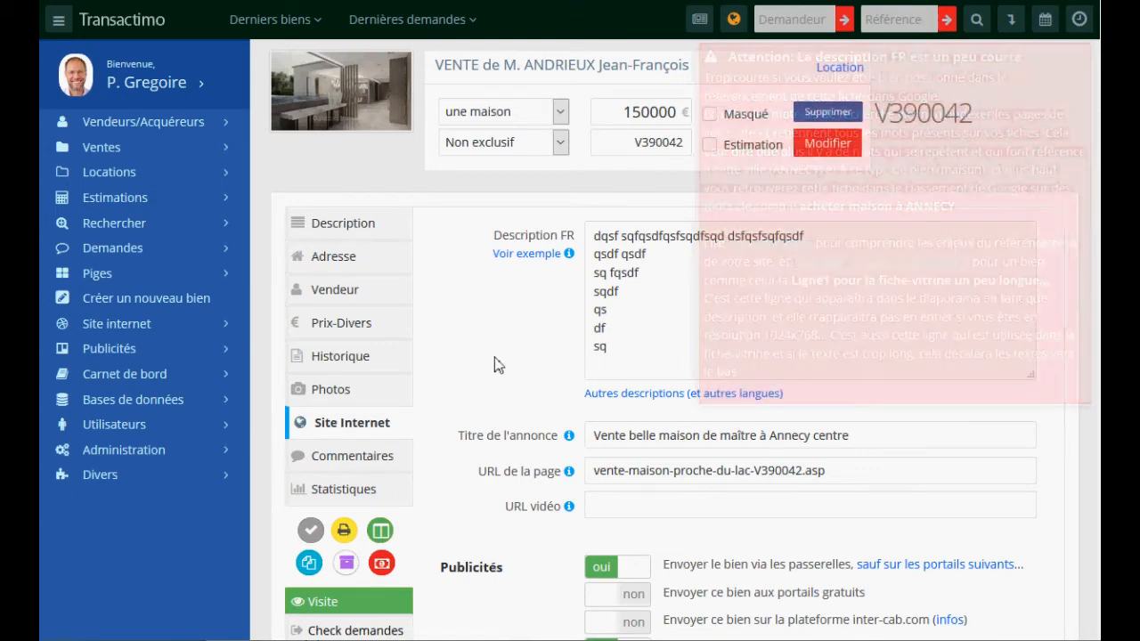
pyautogui.click(334, 456)
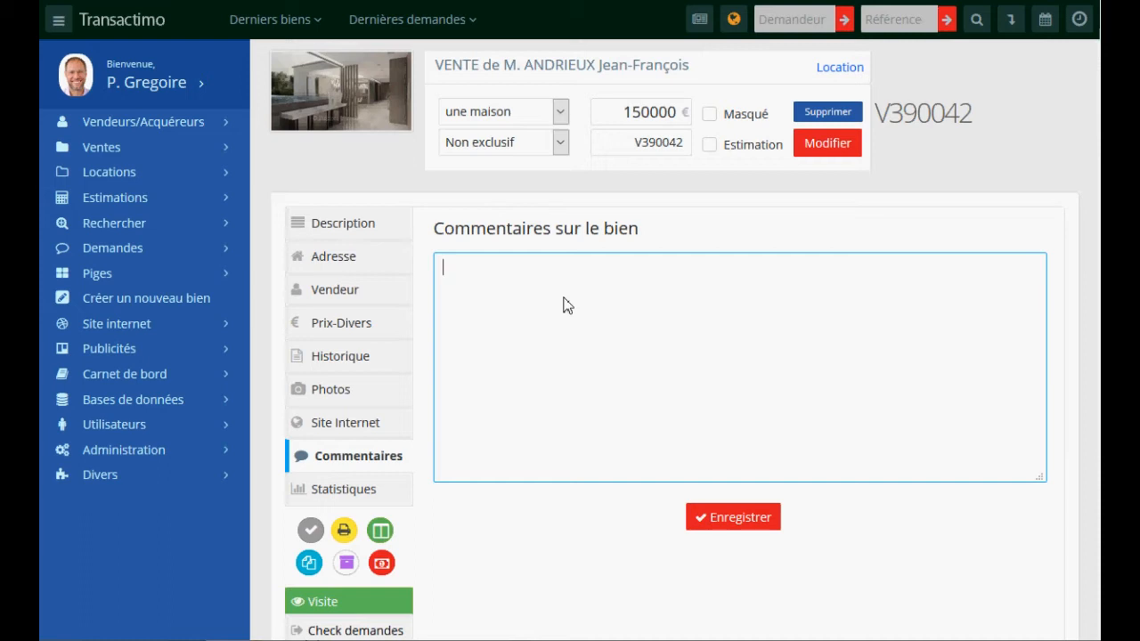
pyautogui.write('f qsdfqs fqsdfsqdfsqd f')
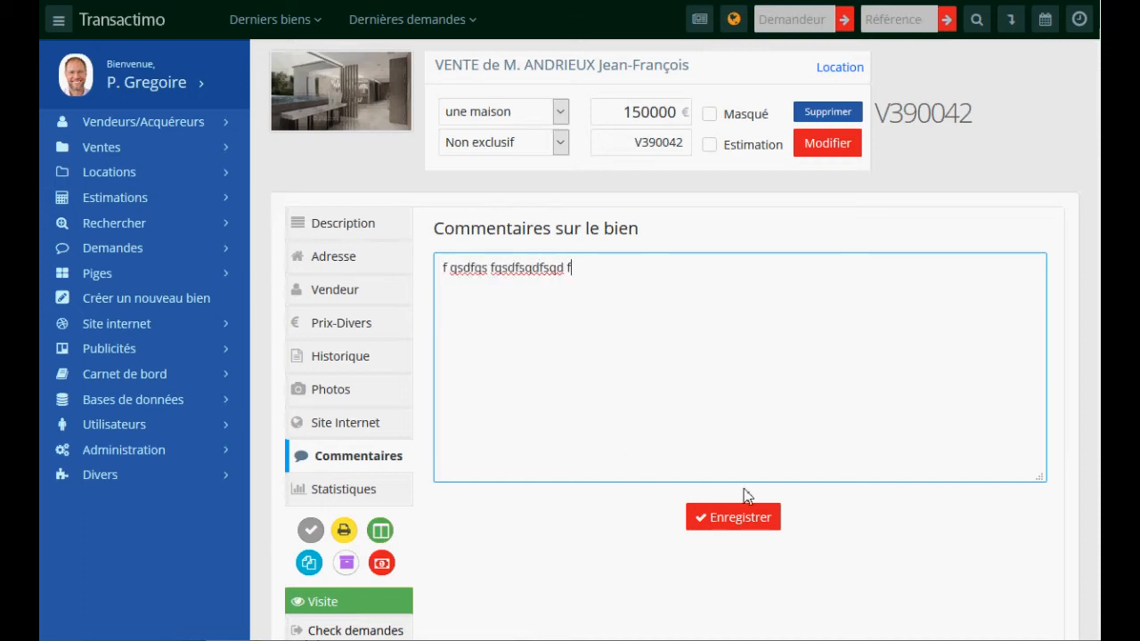
pyautogui.click(738, 518)
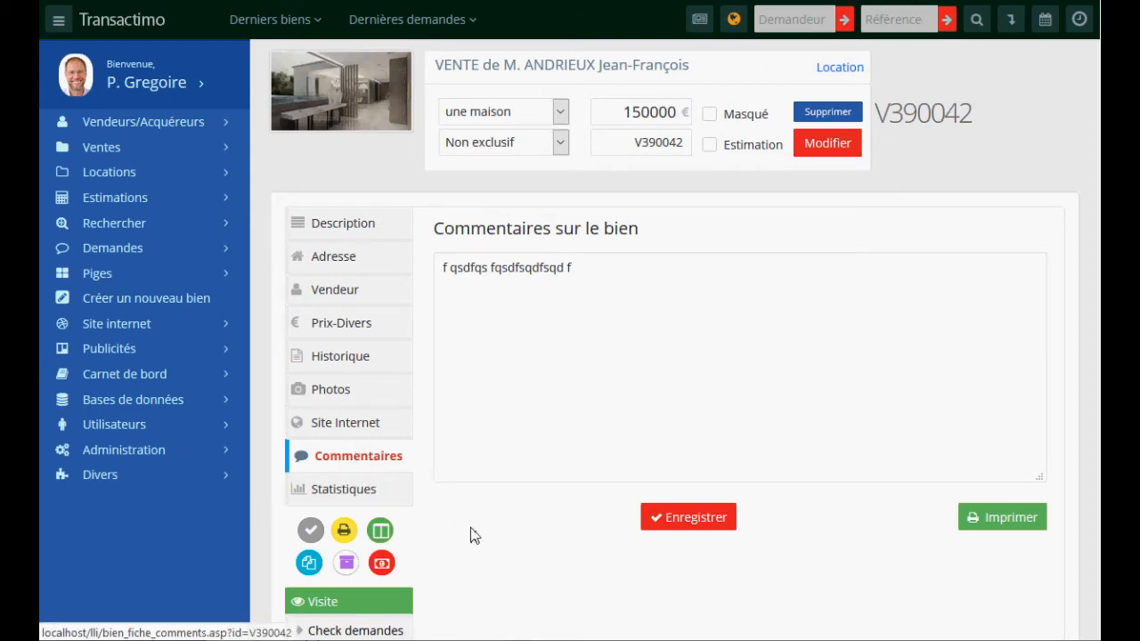
pyautogui.click(339, 495)
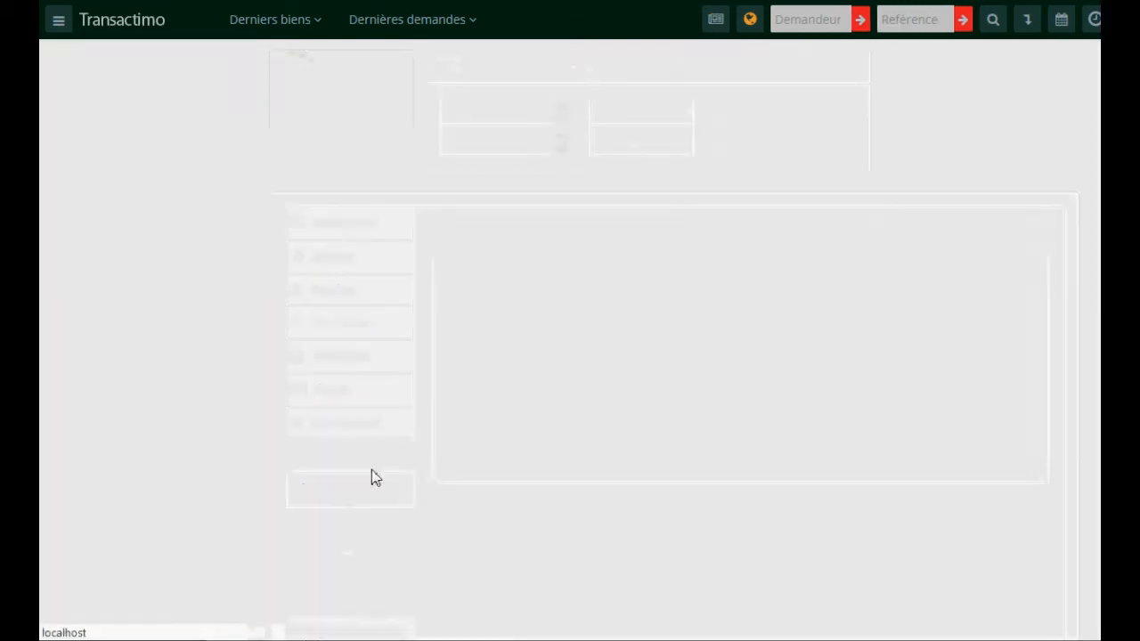
# - Review V390042's visit and call counts, then run the Vérification finale check
pyautogui.click(733, 242)
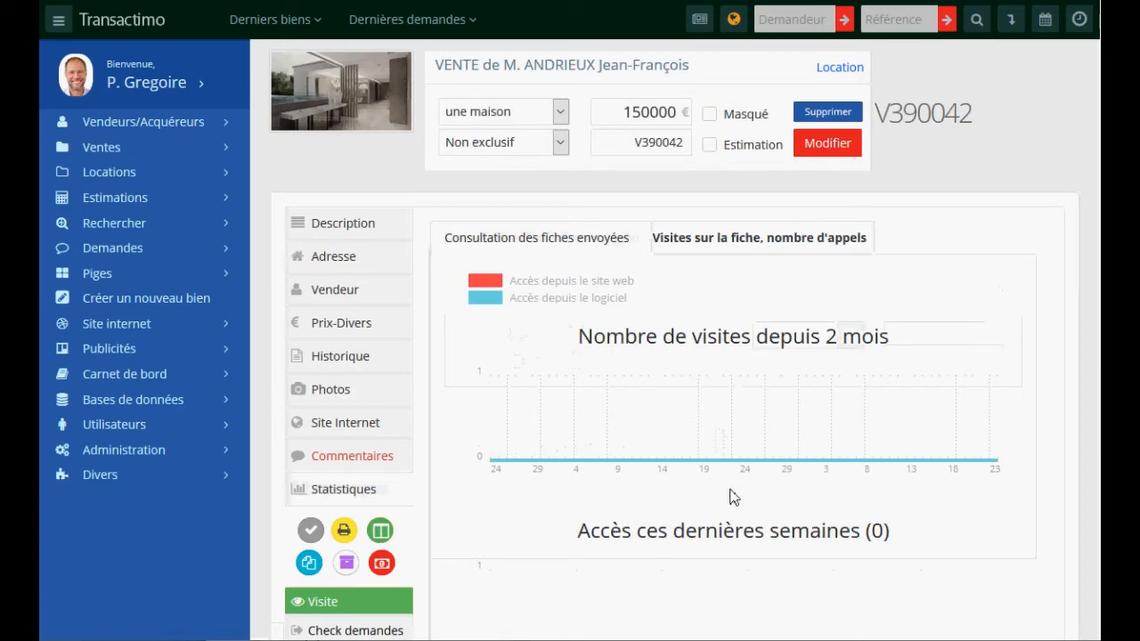
pyautogui.scroll(-3, 617, 290)
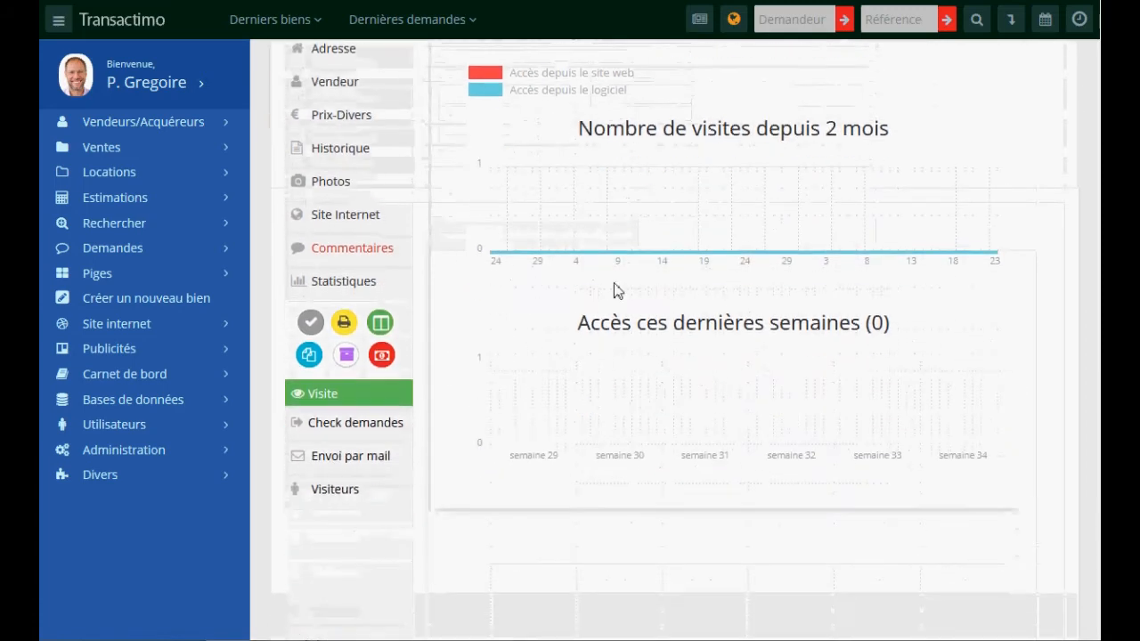
pyautogui.click(310, 323)
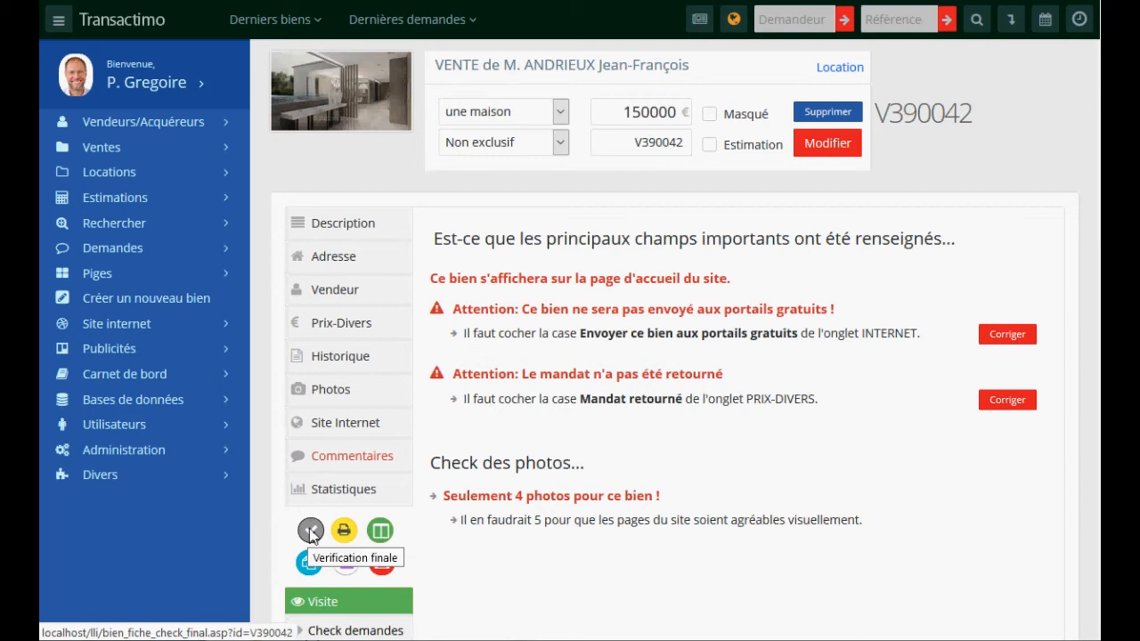
pyautogui.moveTo(345, 534)
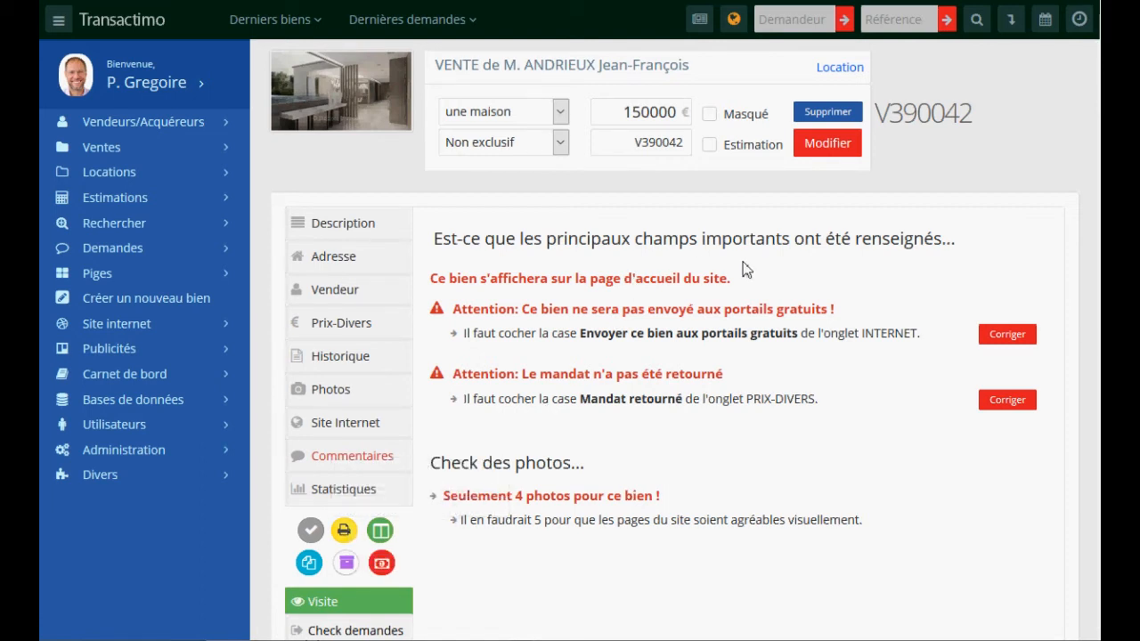
# - Step through recent listings V390041 and V390037 to the VMONTCHERY programme
pyautogui.click(263, 19)
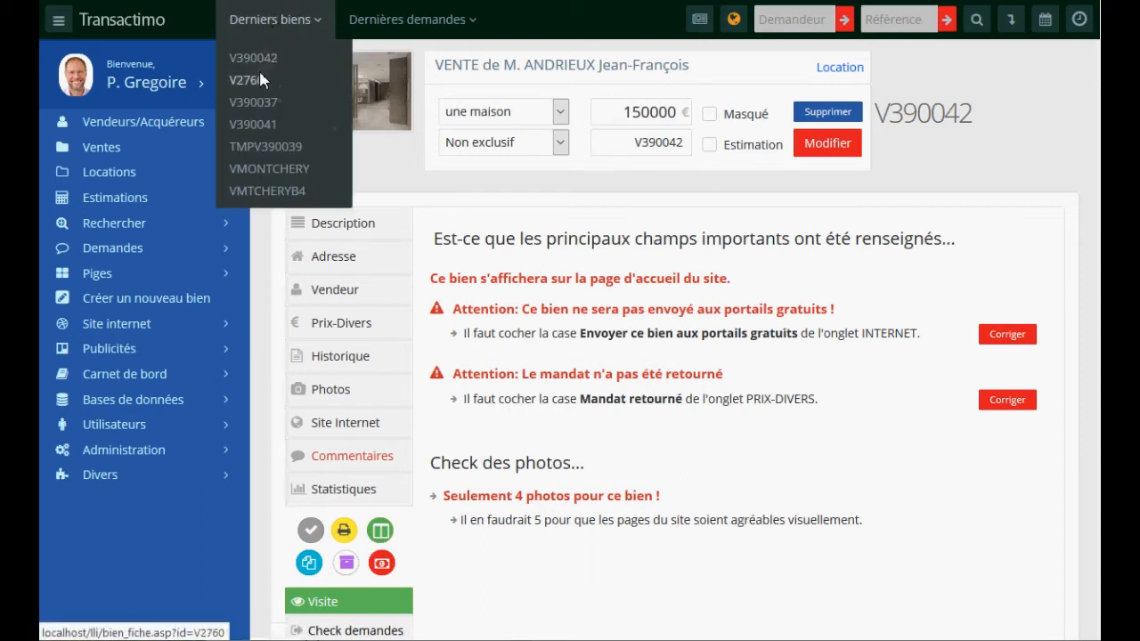
pyautogui.click(258, 128)
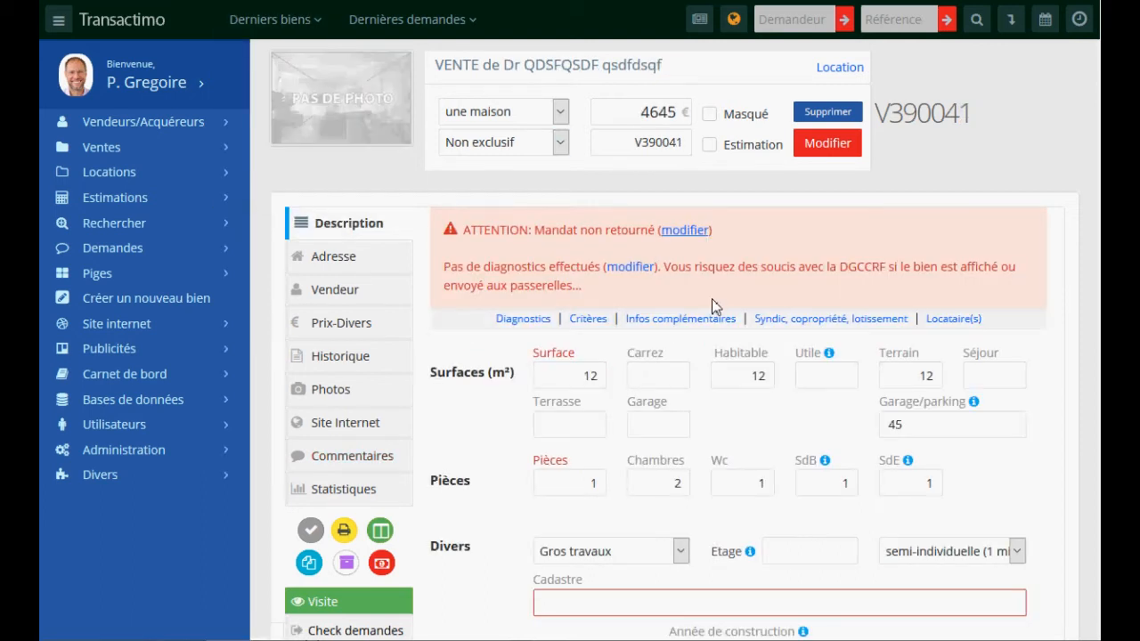
pyautogui.click(289, 20)
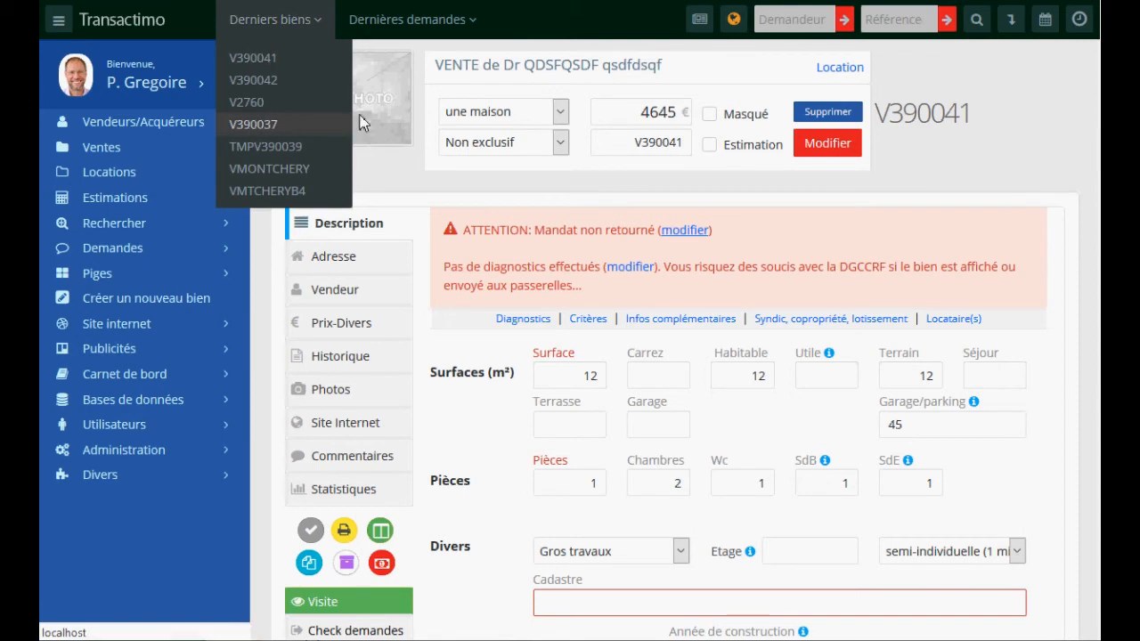
pyautogui.click(258, 123)
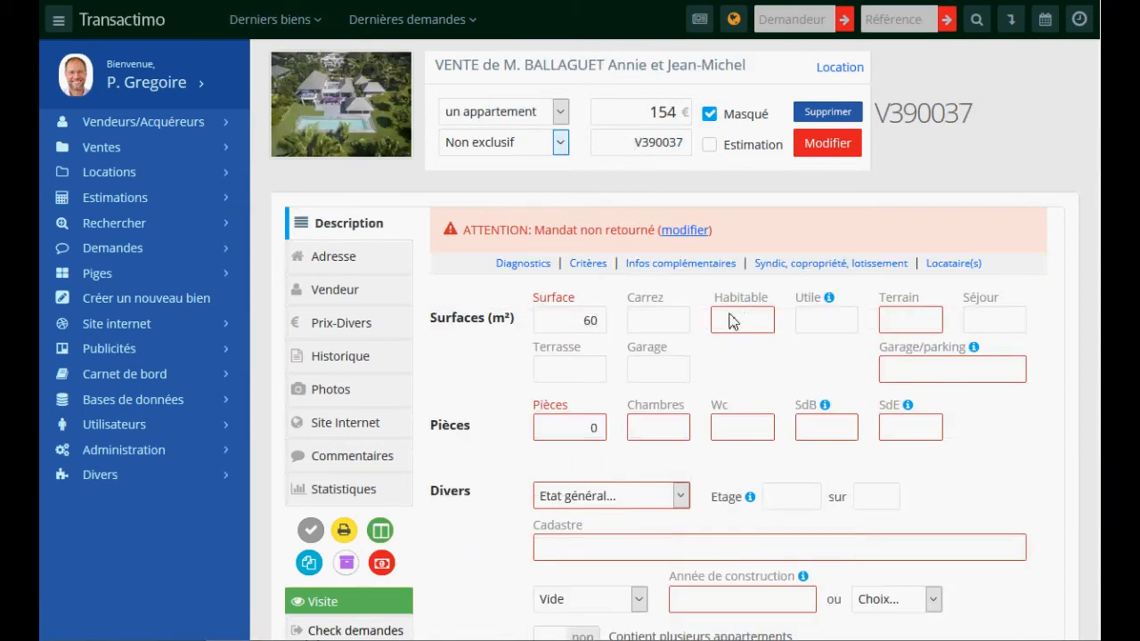
pyautogui.click(280, 19)
pyautogui.click(269, 25)
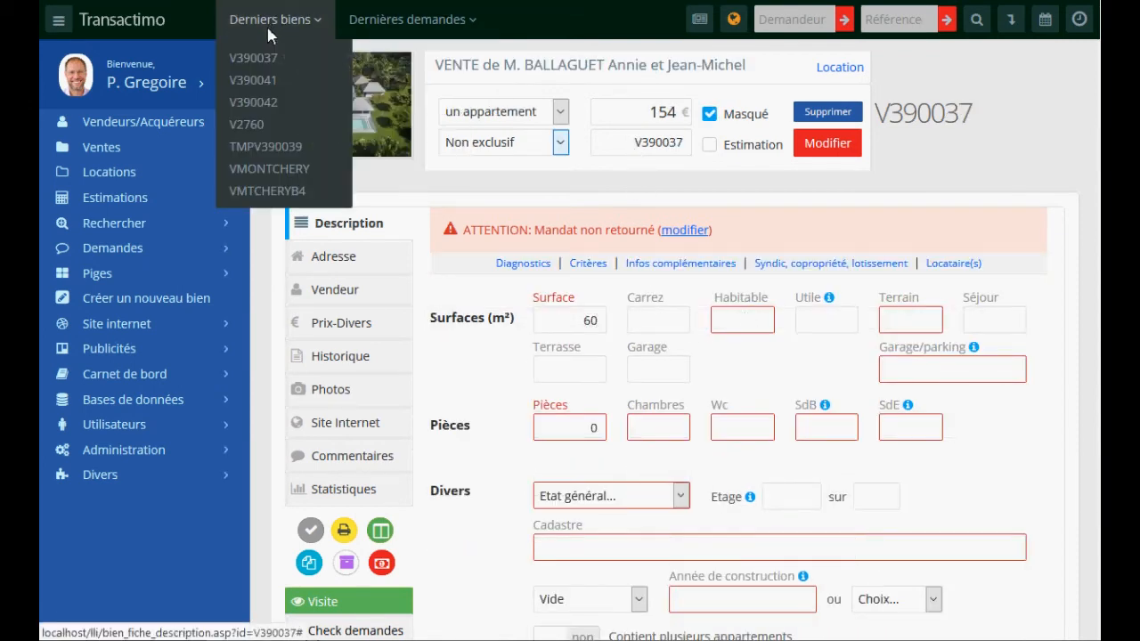
pyautogui.click(269, 169)
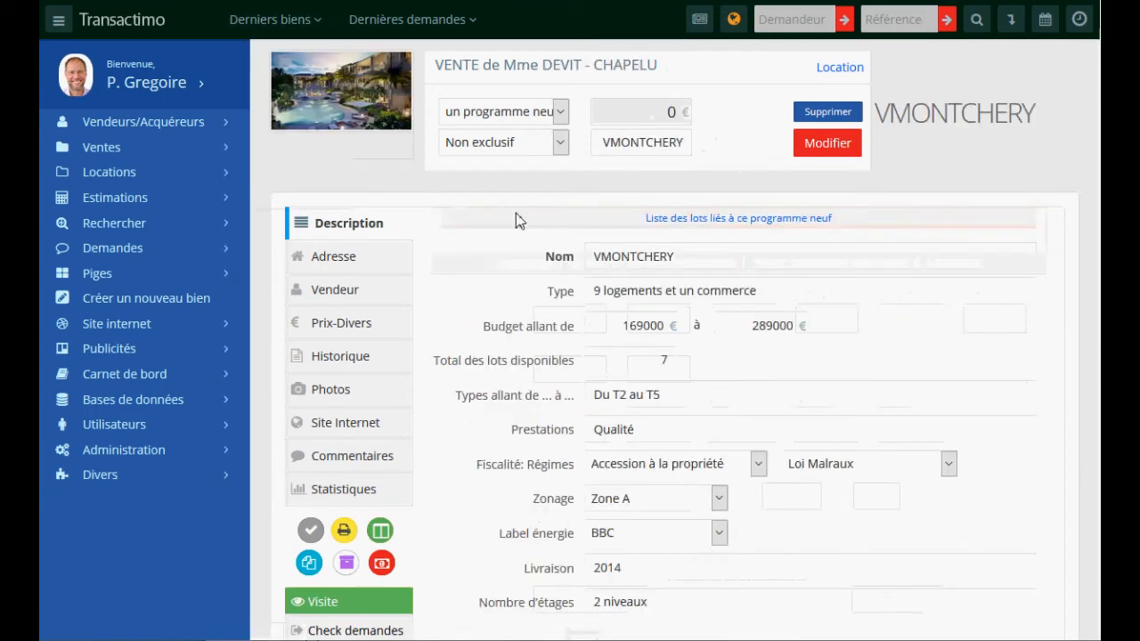
pyautogui.click(344, 531)
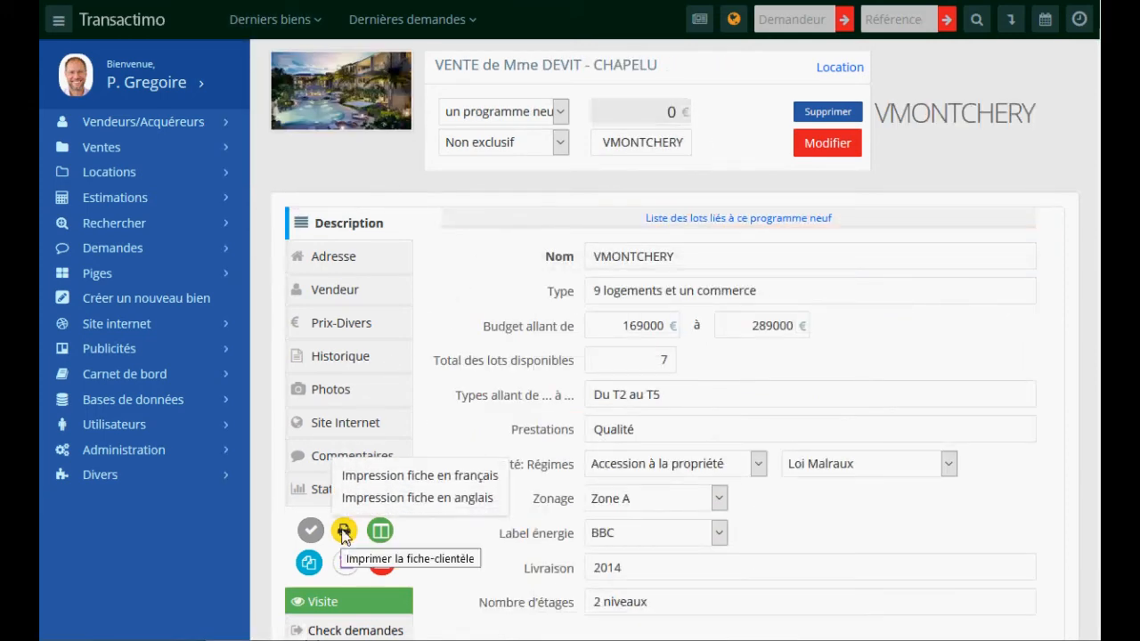
pyautogui.click(414, 477)
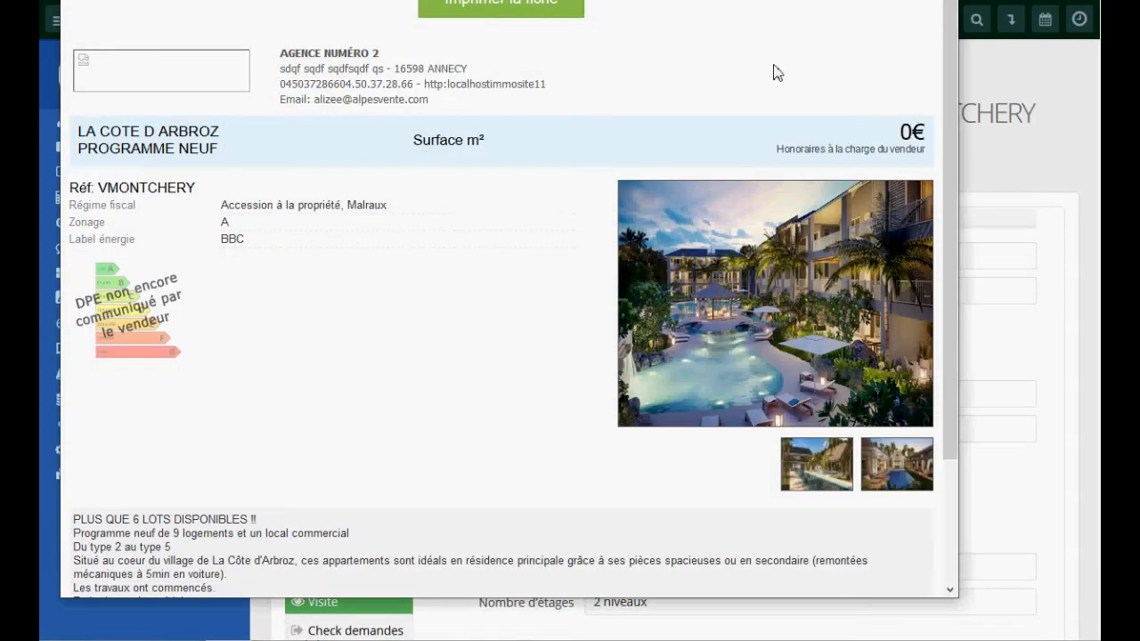
pyautogui.hotkey('alt', 'F4')
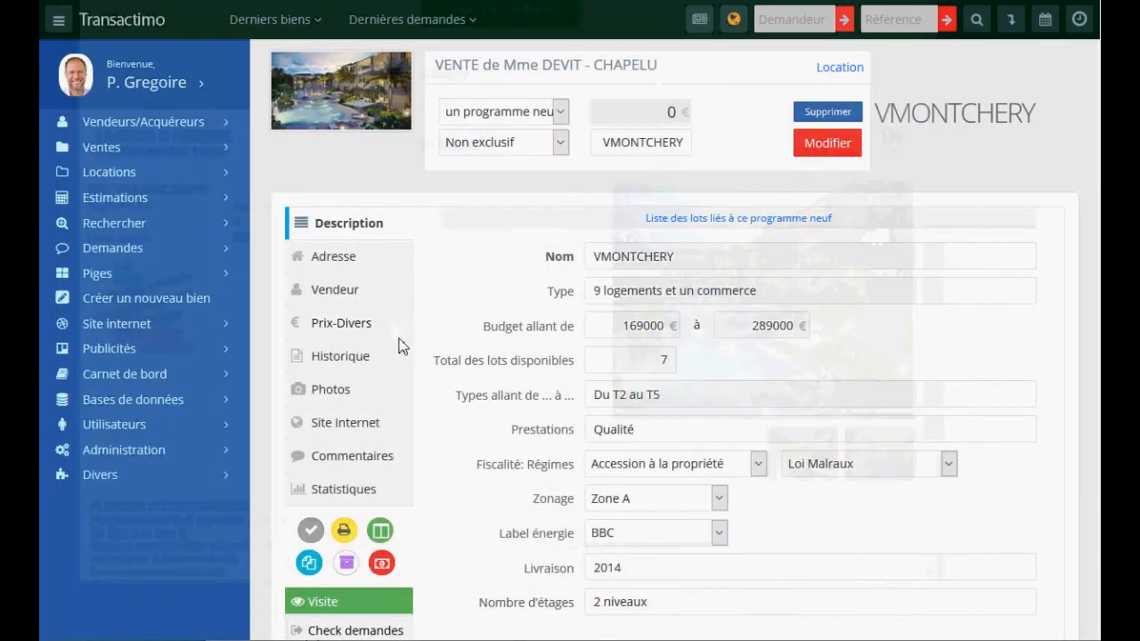
# - Look over VMONTCHERY's showcase sheet formats, then show the property's linked documents
pyautogui.click(381, 532)
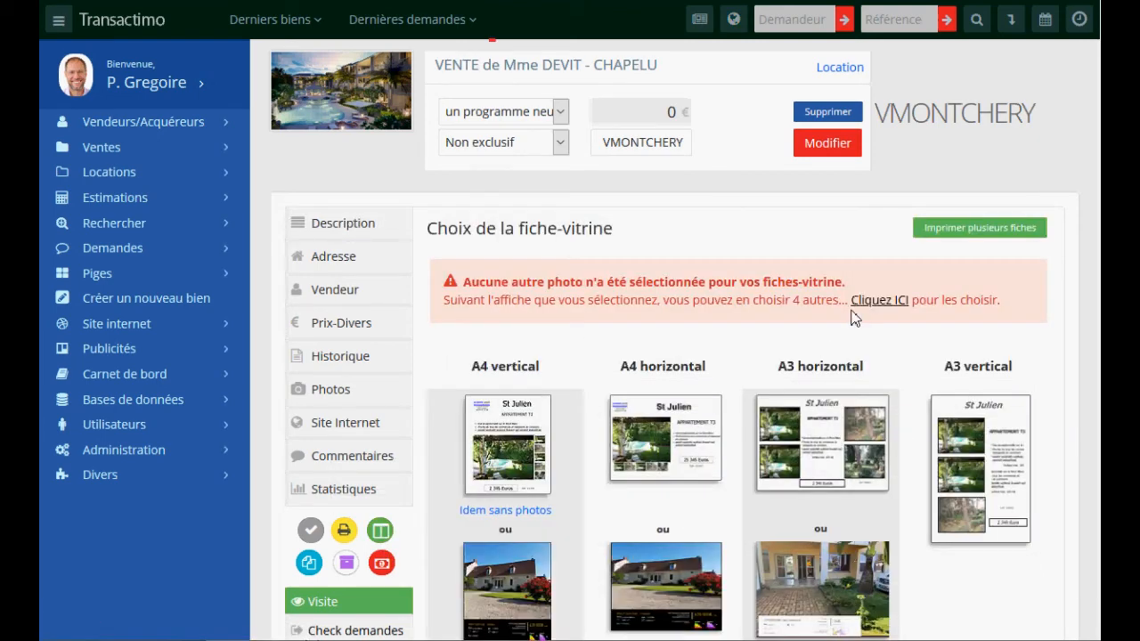
pyautogui.scroll(-1, 853, 318)
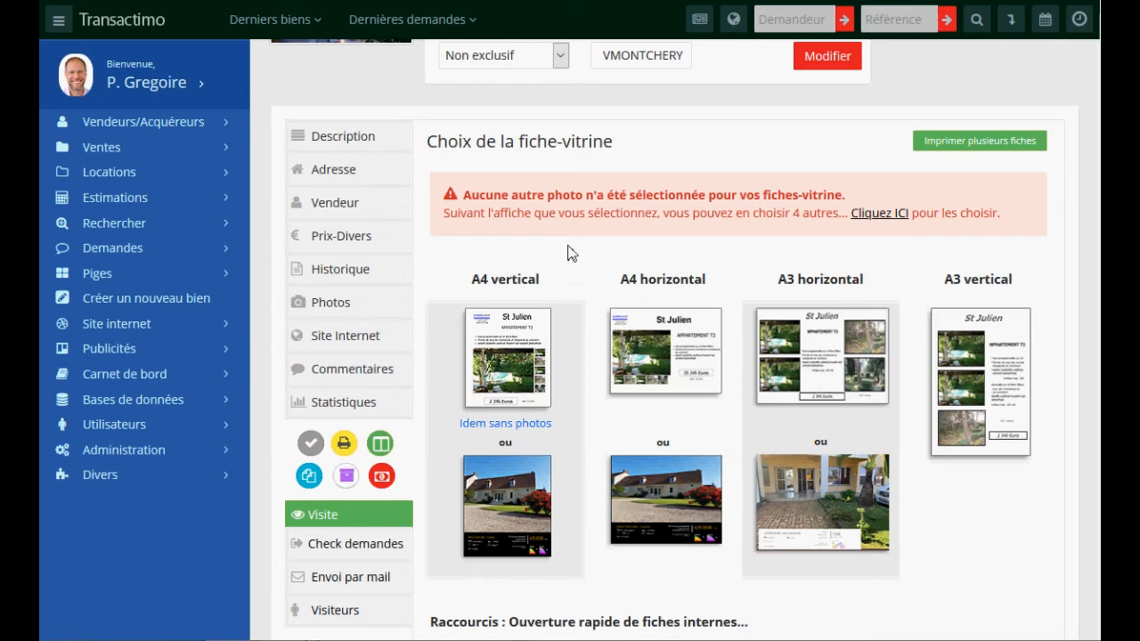
pyautogui.click(309, 478)
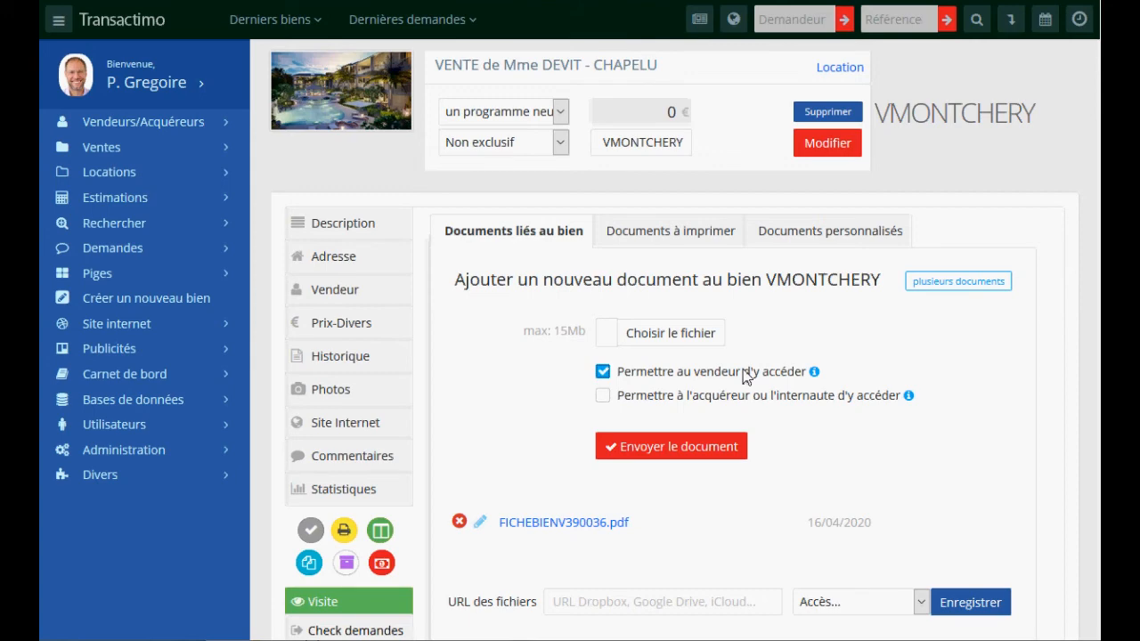
pyautogui.click(325, 291)
pyautogui.scroll(-4, 674, 324)
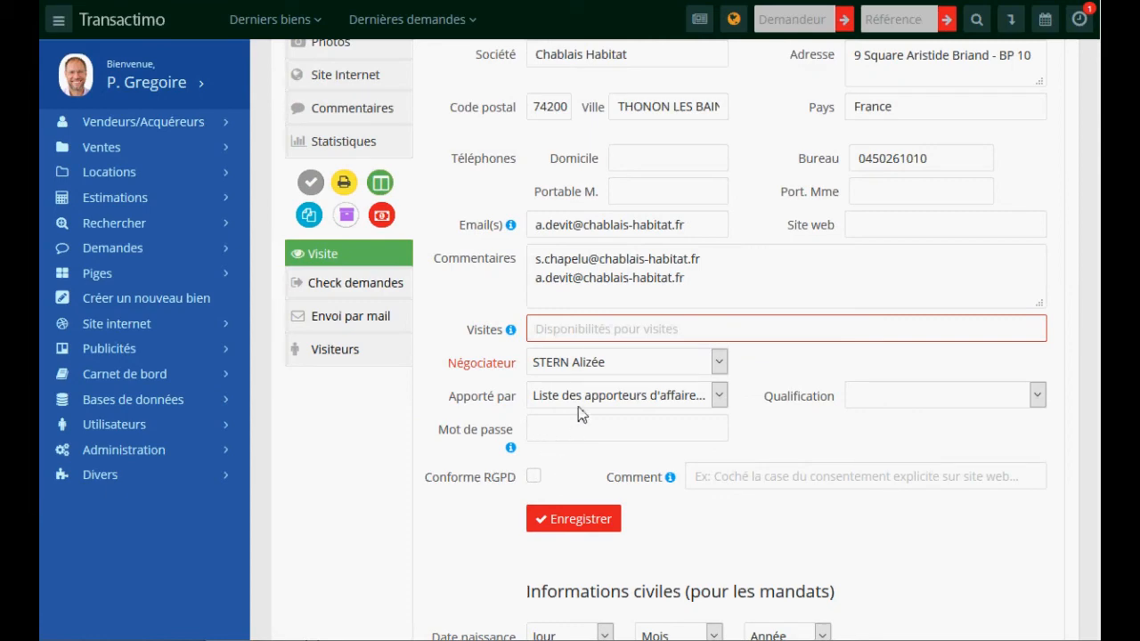
pyautogui.scroll(1, 724, 231)
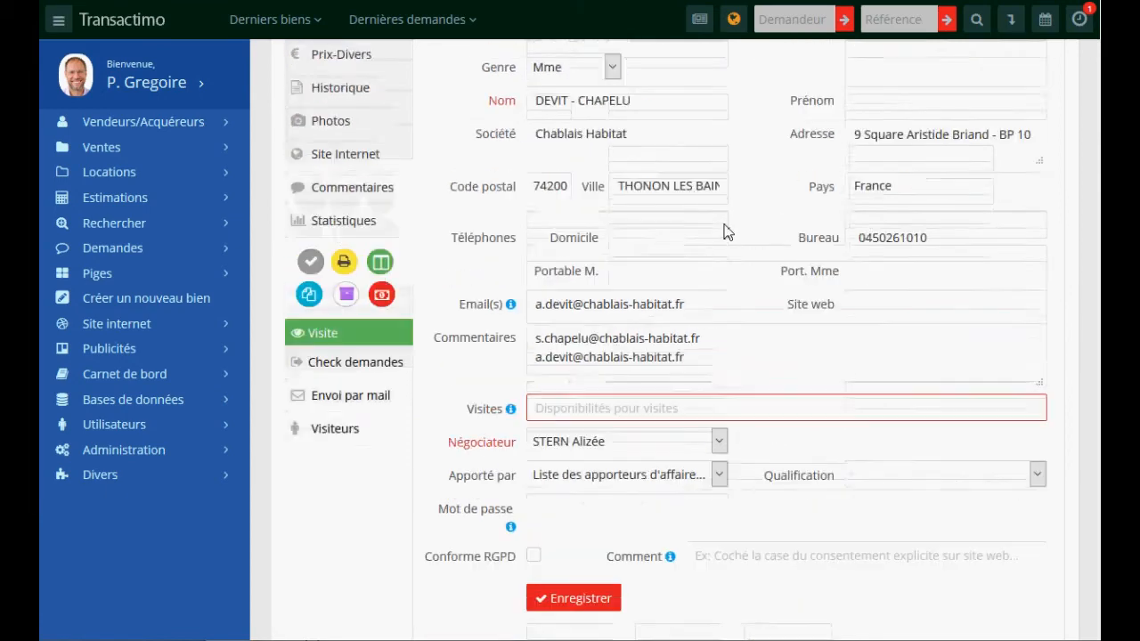
pyautogui.scroll(3, 723, 231)
# - Switch to listing V390037 and show its seller details
pyautogui.click(292, 30)
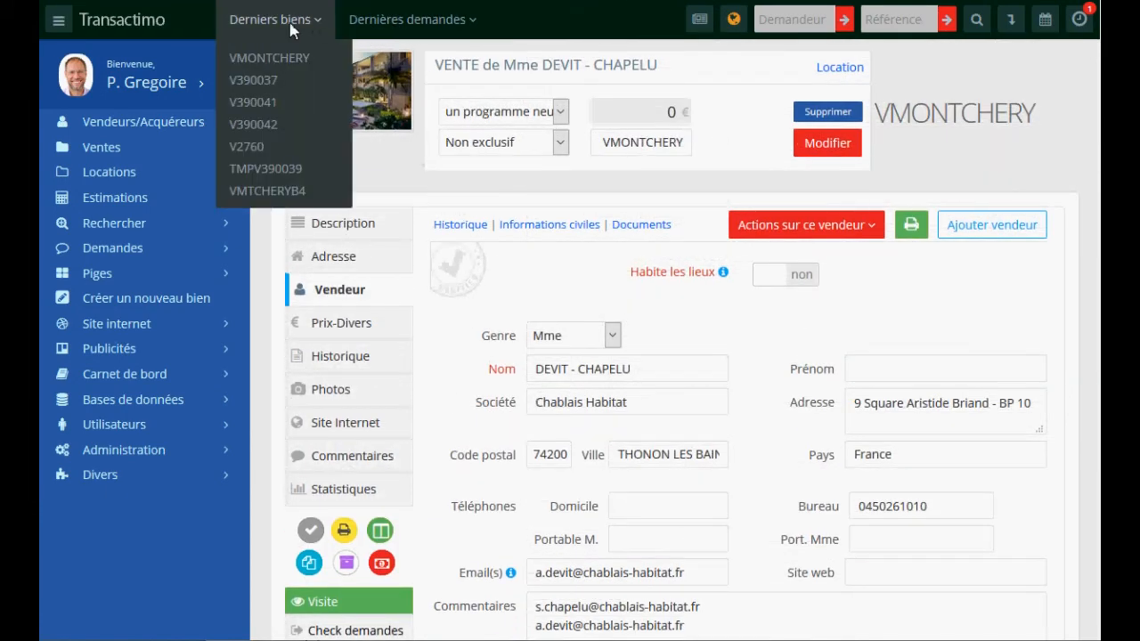
pyautogui.click(258, 80)
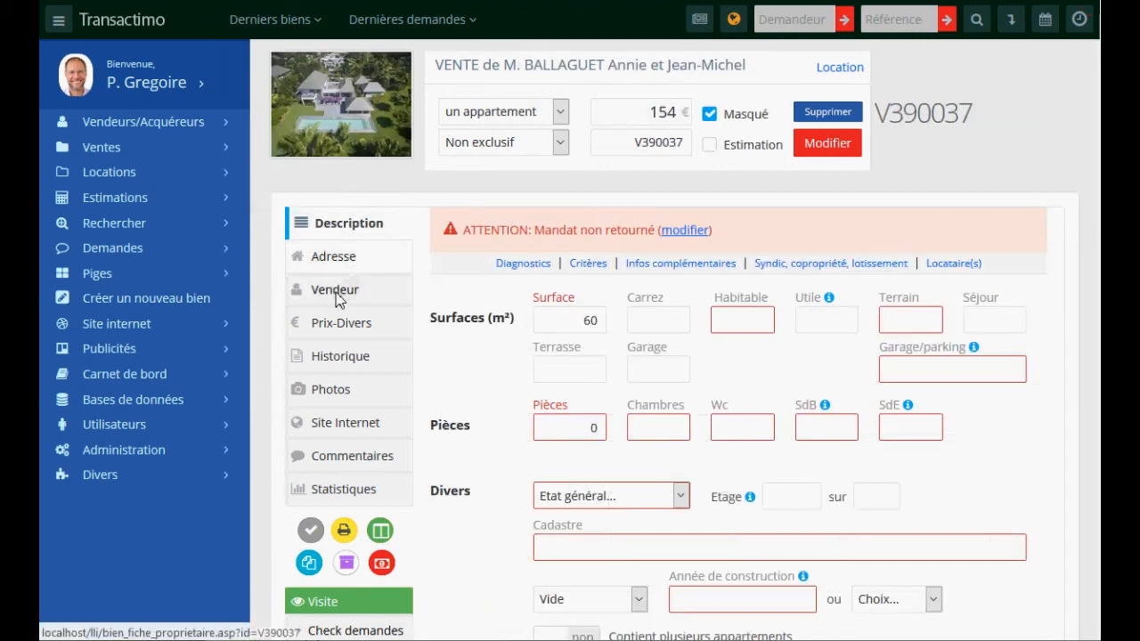
pyautogui.click(337, 293)
pyautogui.scroll(-4, 676, 450)
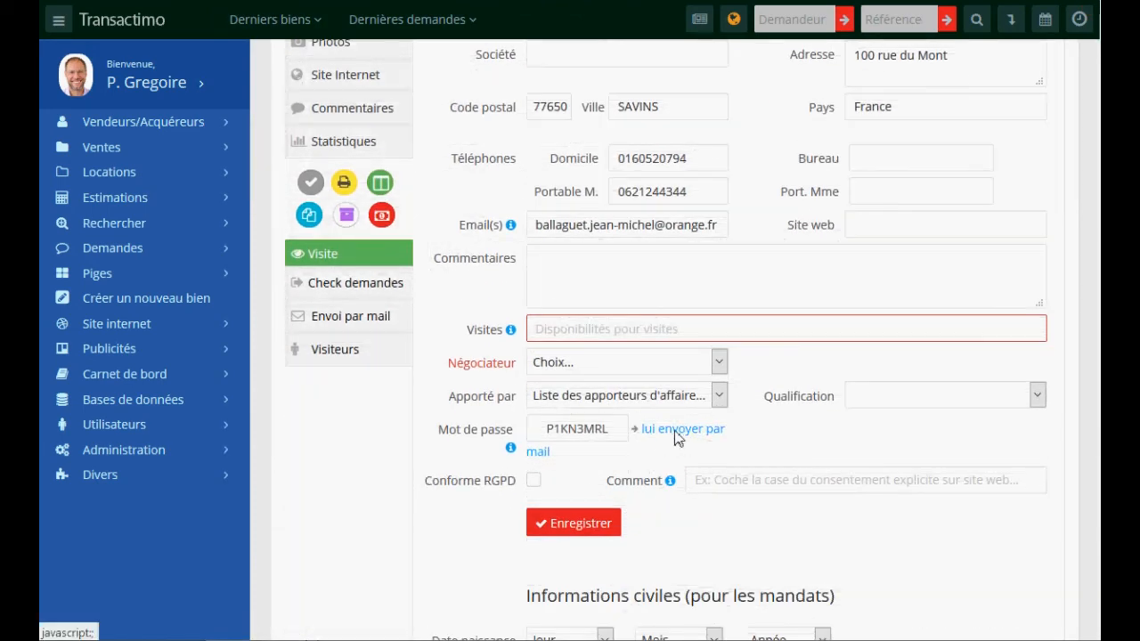
# - Review the seller's personal-space password e-mail, then close it without sending
pyautogui.click(676, 431)
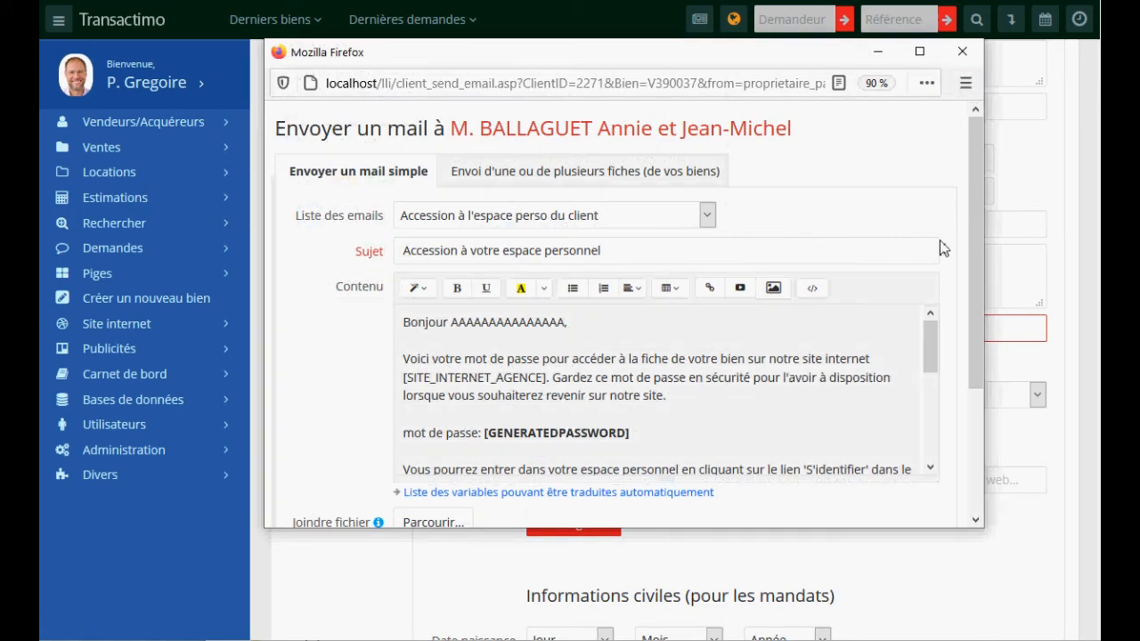
pyautogui.scroll(-3, 678, 301)
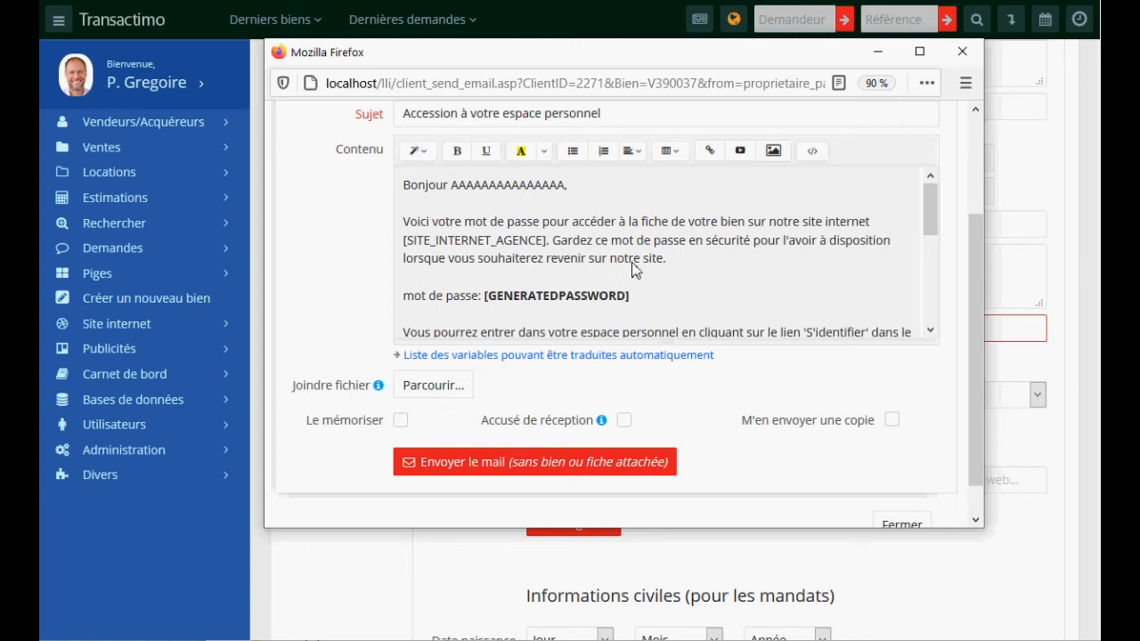
pyautogui.doubleClick(541, 304)
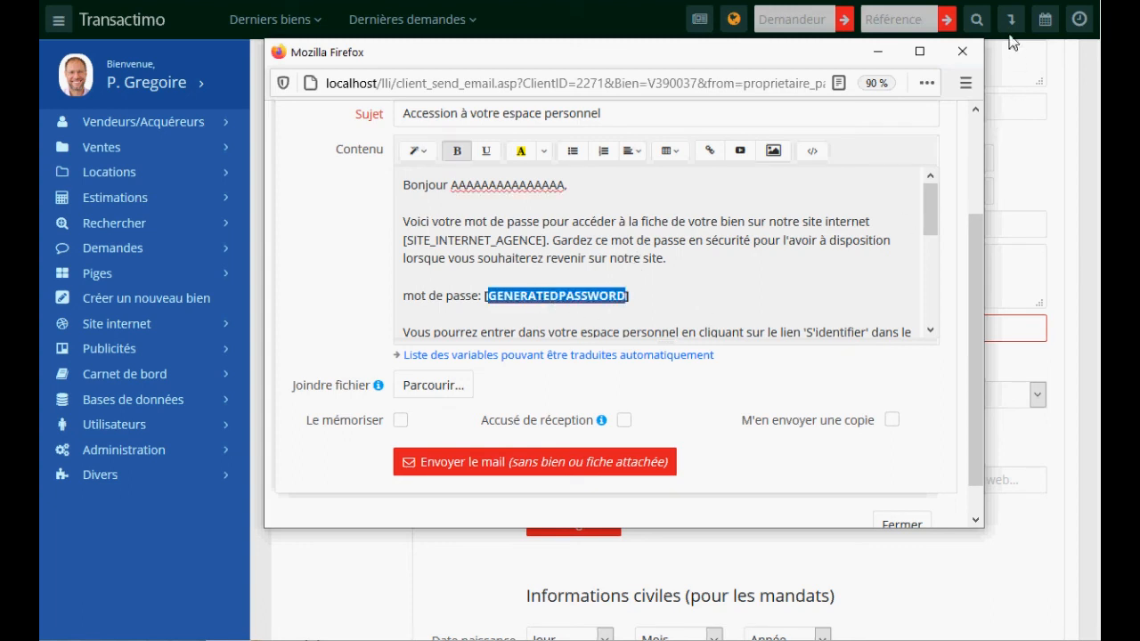
pyautogui.click(963, 51)
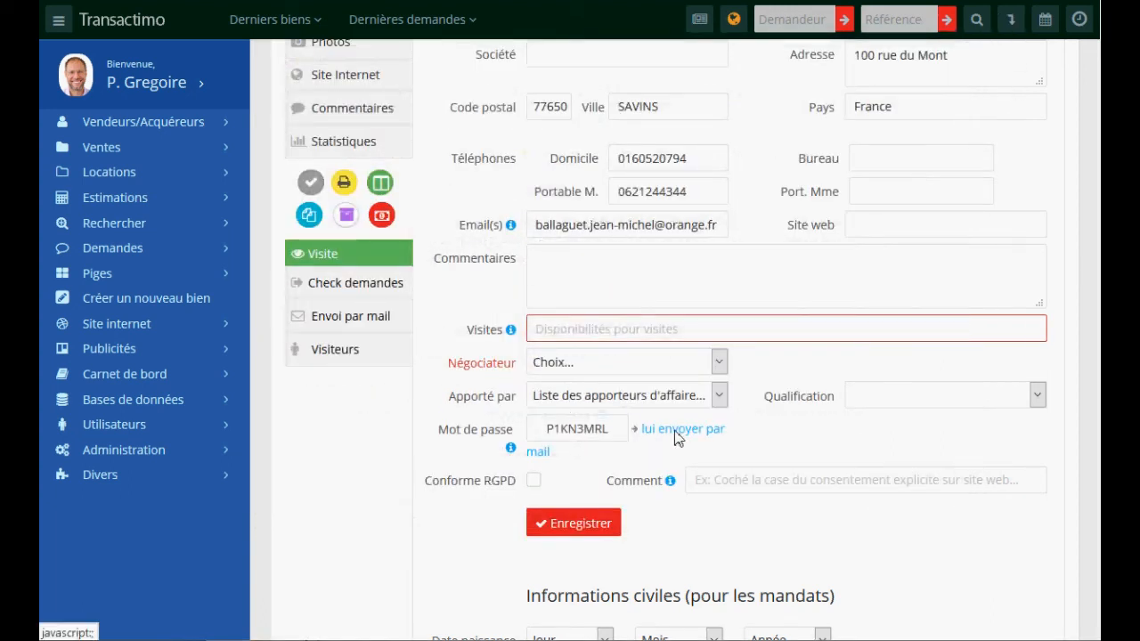
# - Show V390037's linked documents, then bring up its sold-property form
pyautogui.click(308, 217)
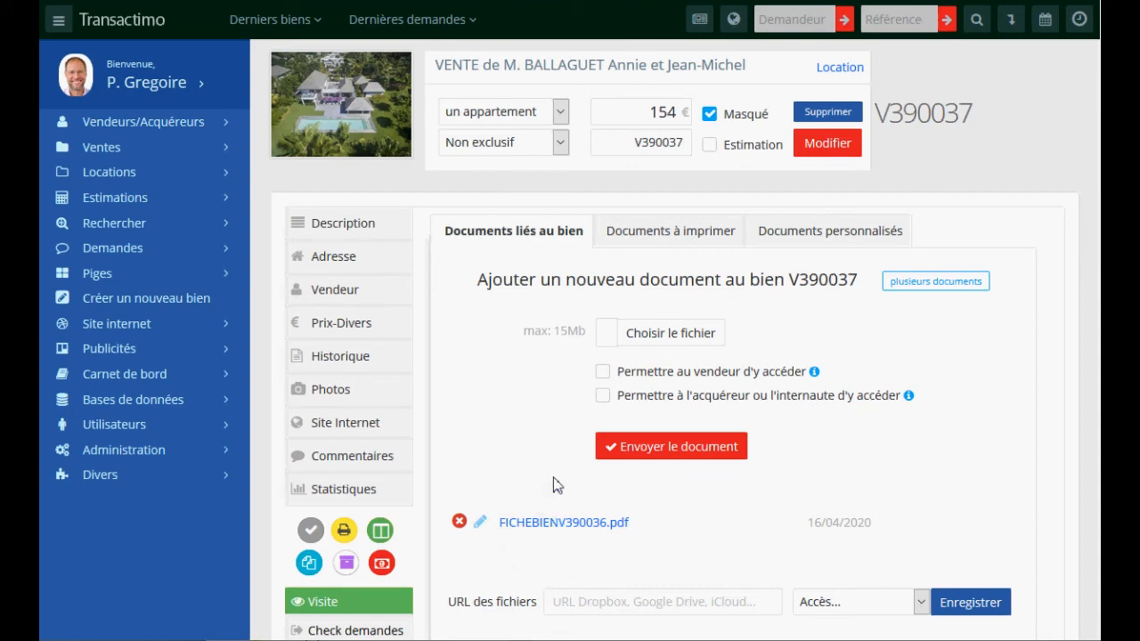
pyautogui.scroll(-3, 569, 438)
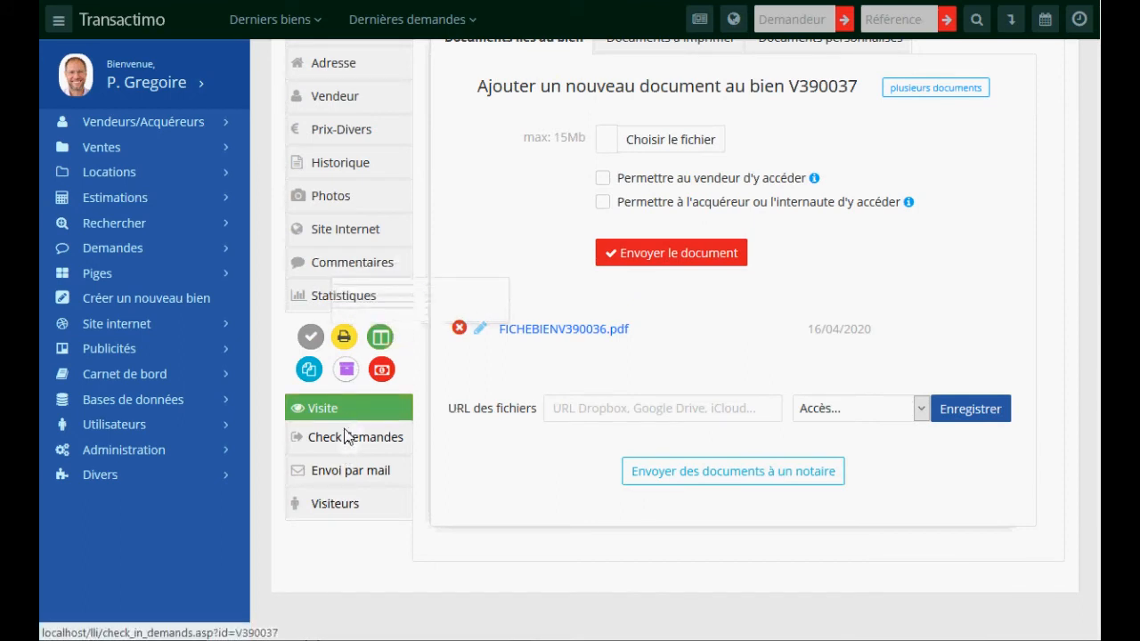
pyautogui.click(382, 370)
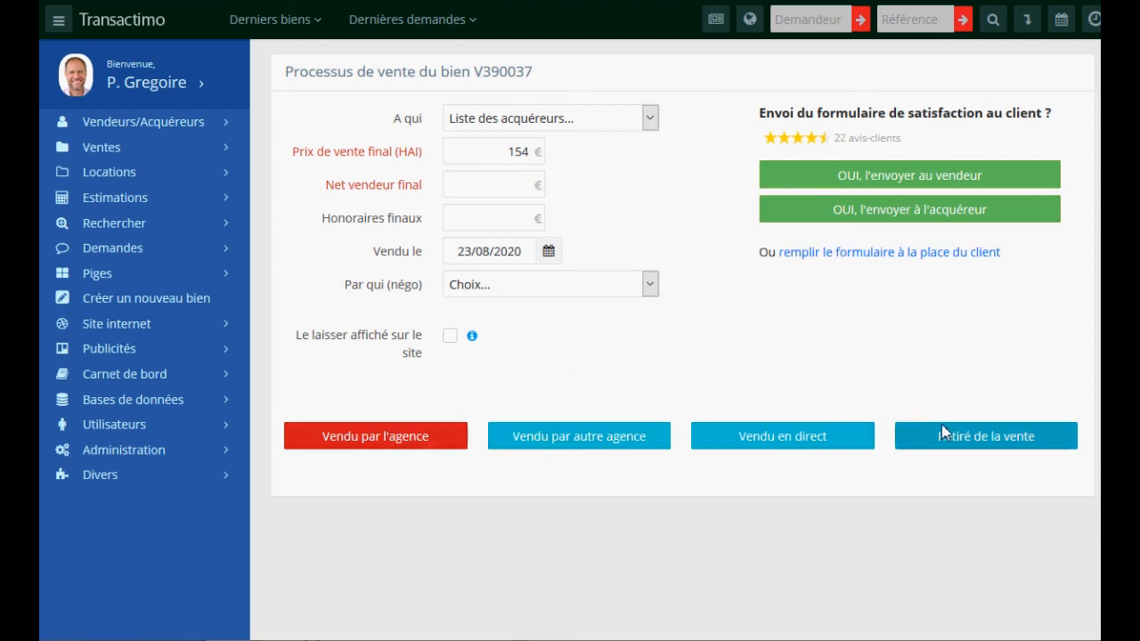
# - Open listing V390041 and check its matching buyer requests, finding none
pyautogui.click(271, 22)
pyautogui.click(257, 106)
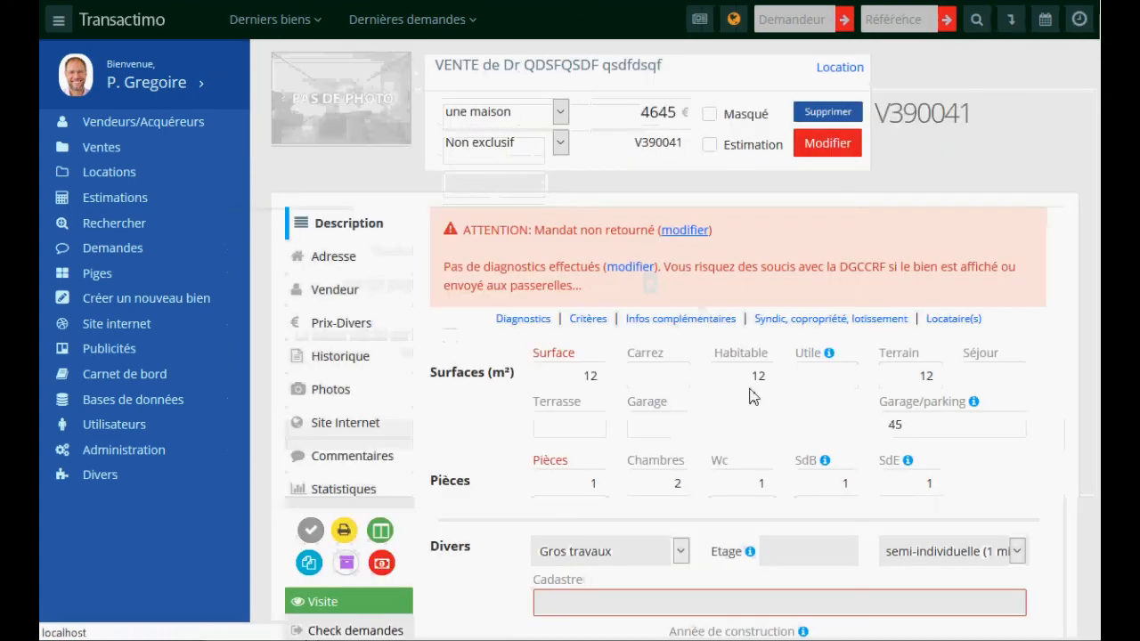
pyautogui.scroll(-4, 438, 470)
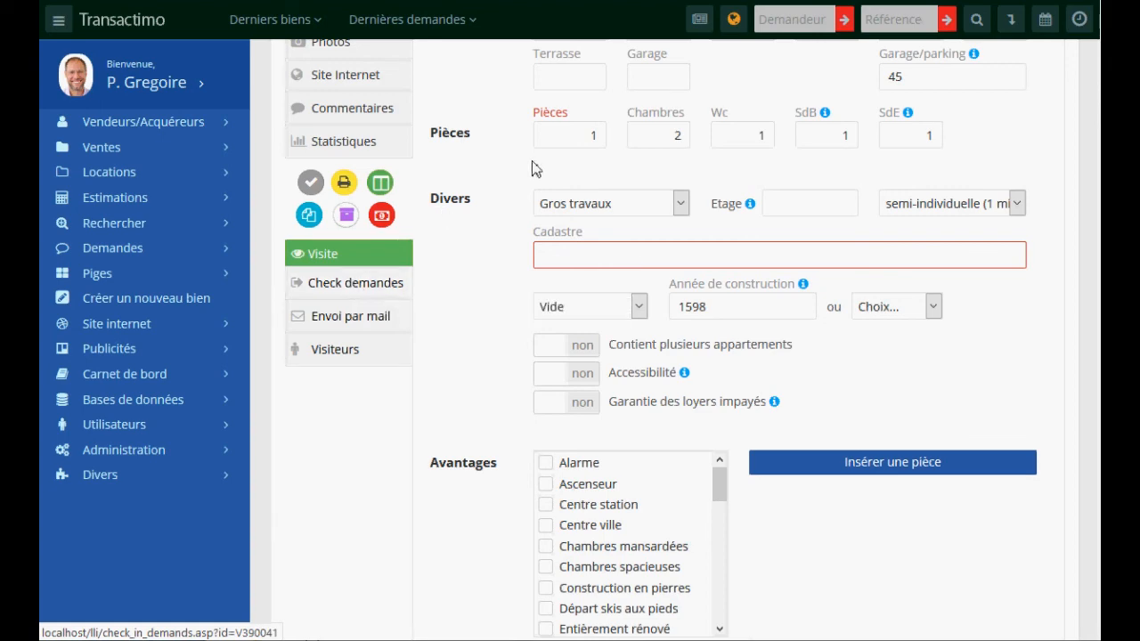
pyautogui.scroll(3, 552, 163)
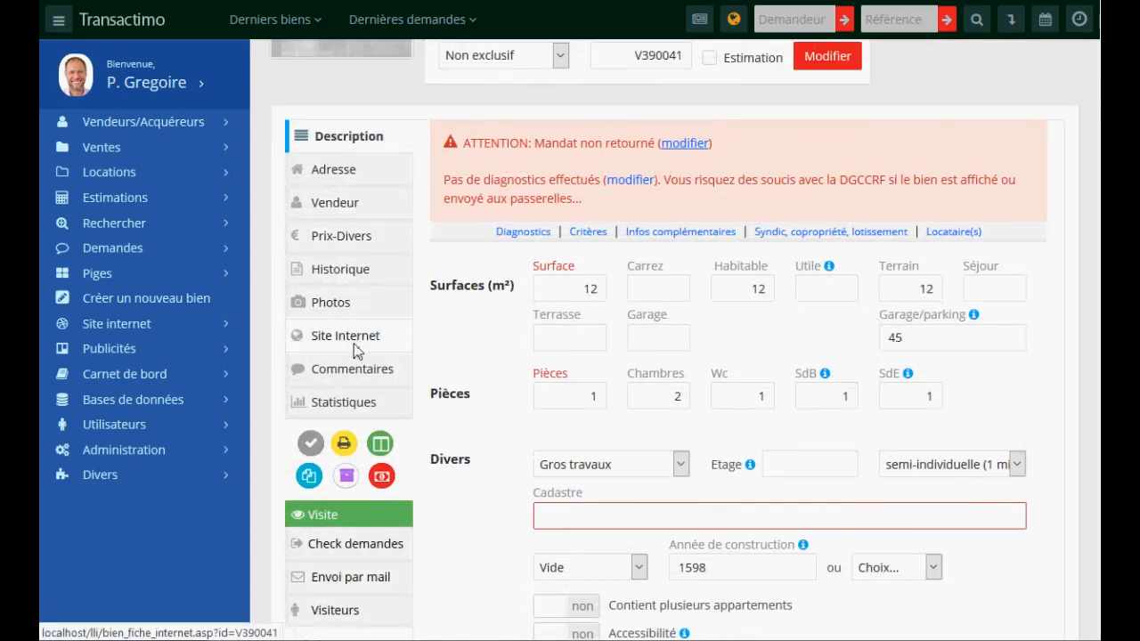
pyautogui.scroll(-3, 357, 360)
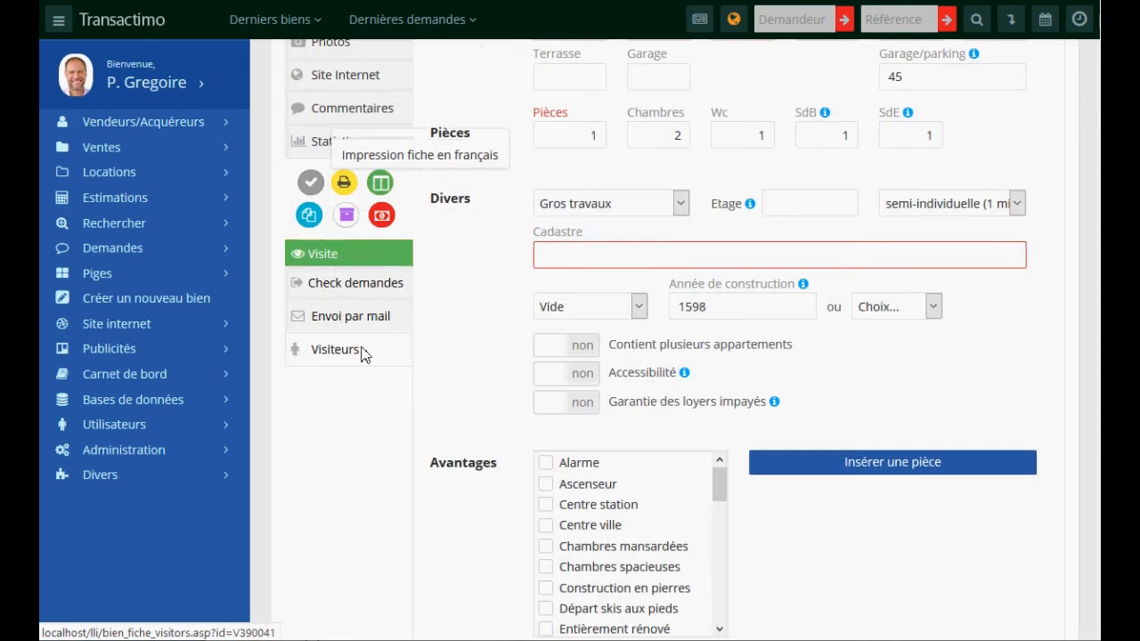
pyautogui.click(344, 293)
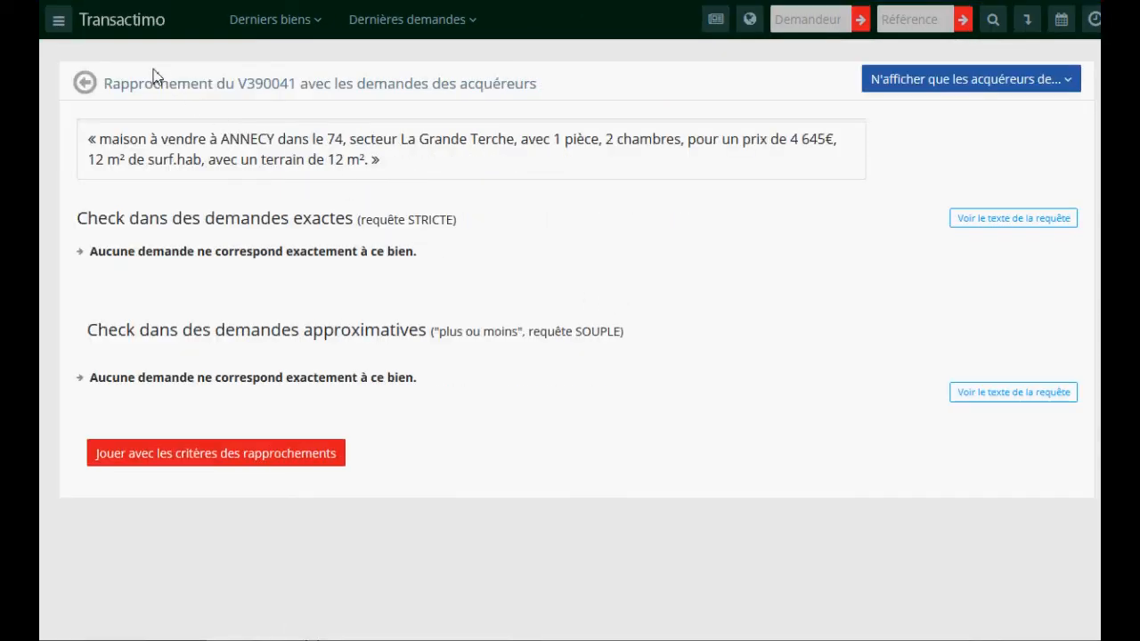
# - Check buyer-request matches for TMPV390039, finding none, then open listing V2760
pyautogui.click(251, 34)
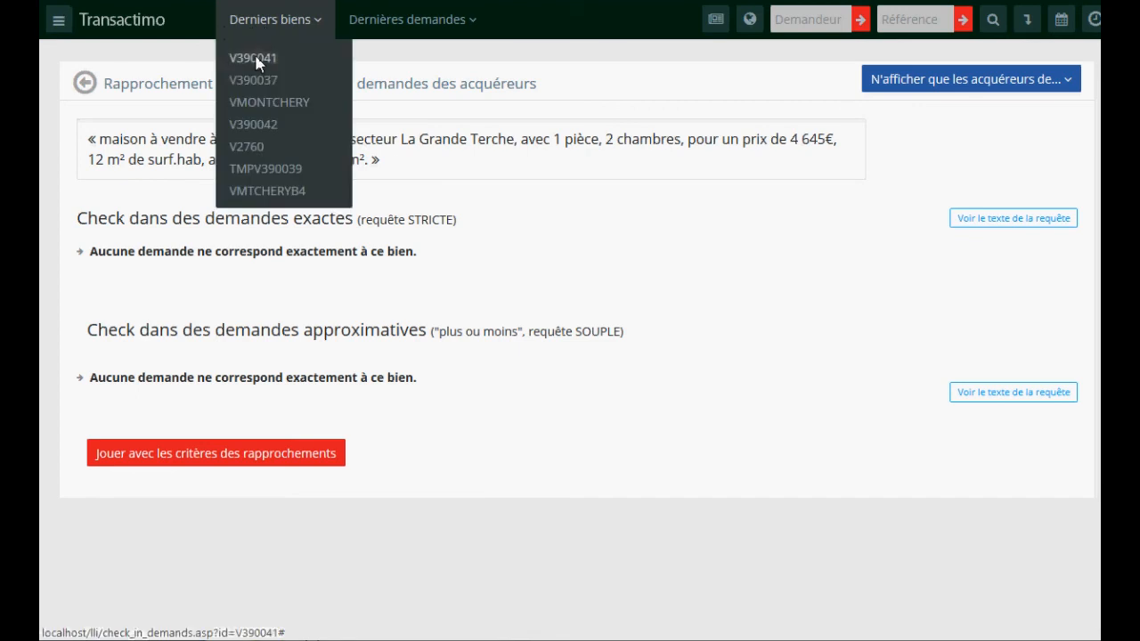
pyautogui.click(267, 169)
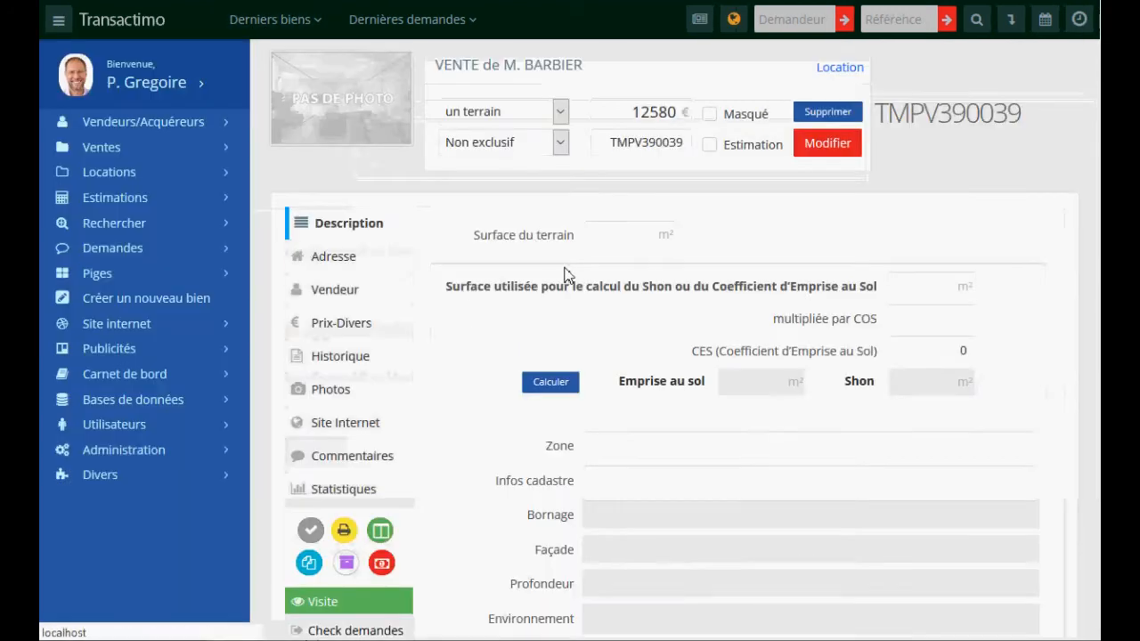
pyautogui.click(259, 35)
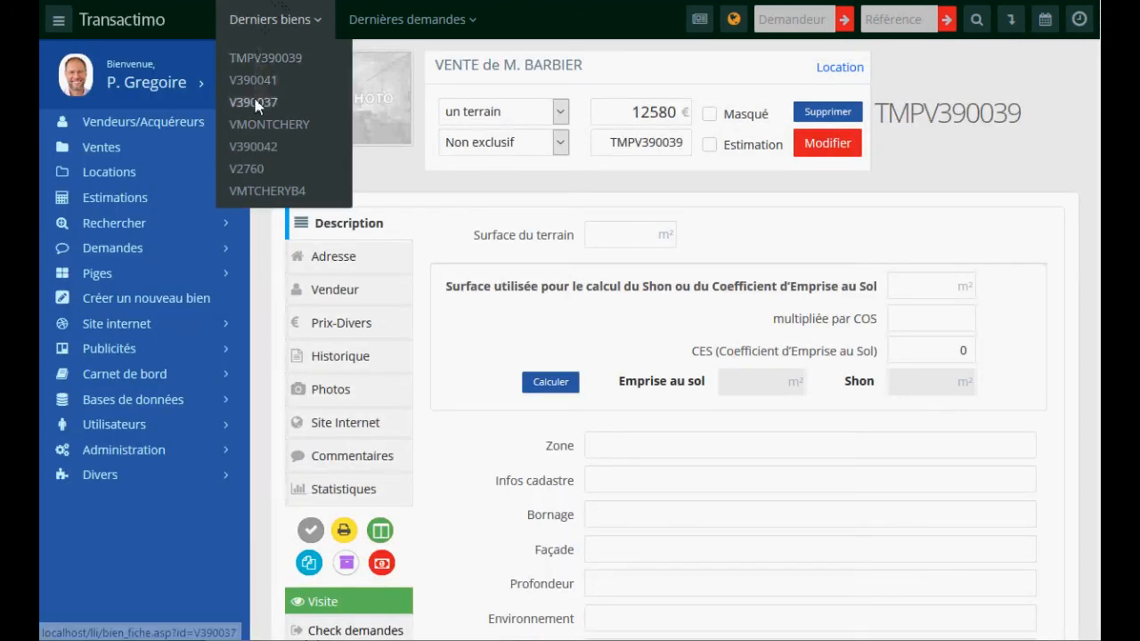
pyautogui.click(253, 87)
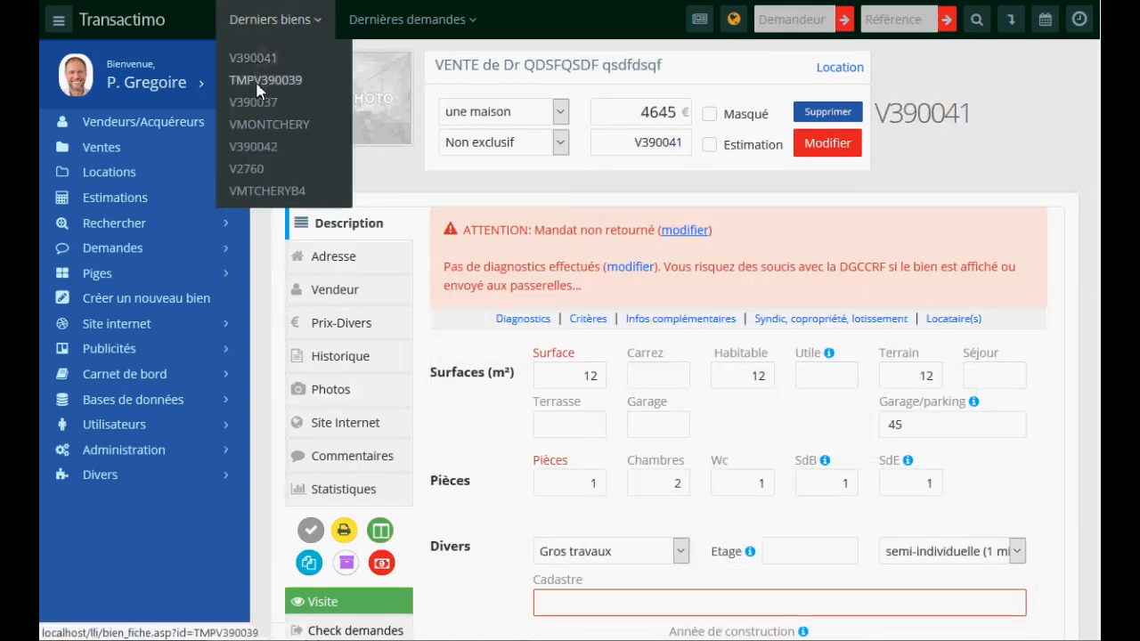
pyautogui.click(263, 80)
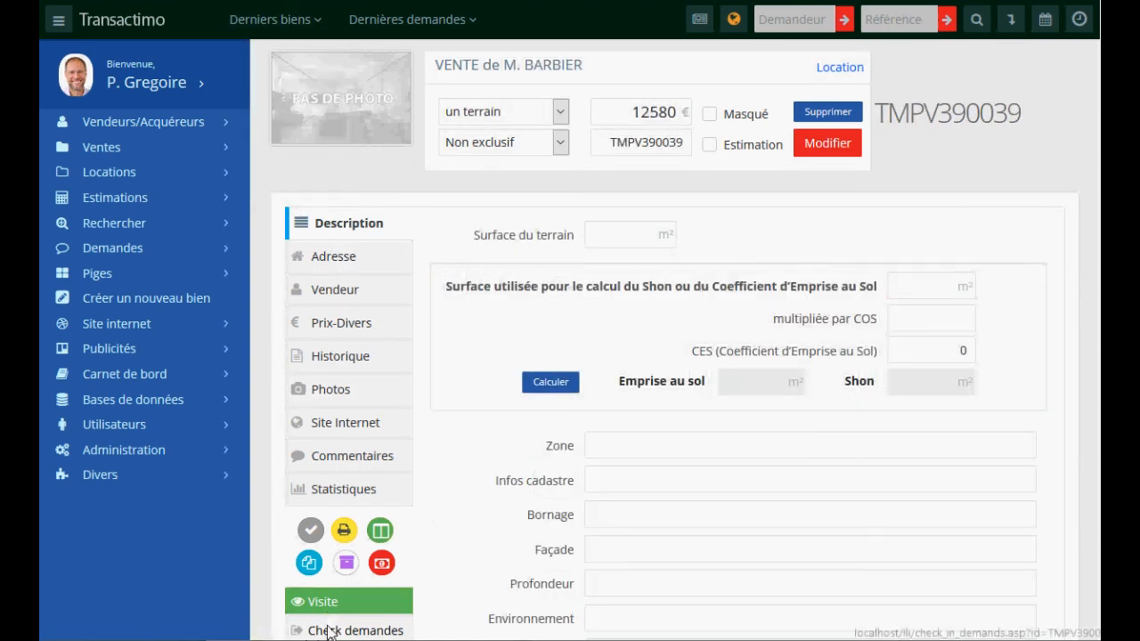
pyautogui.click(331, 628)
pyautogui.click(284, 25)
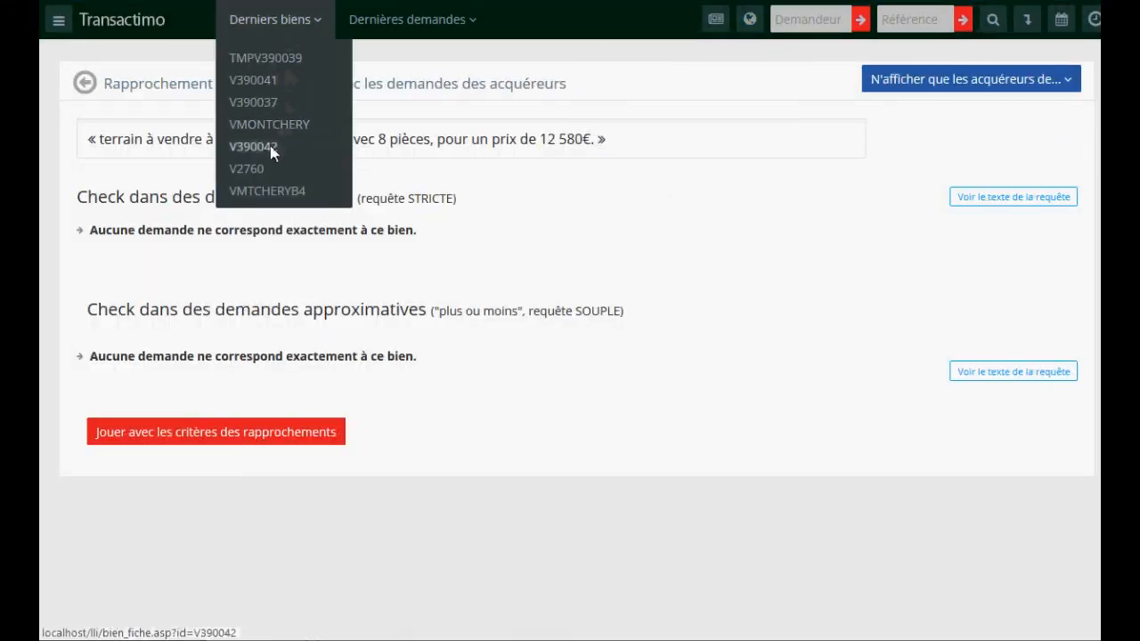
pyautogui.click(249, 168)
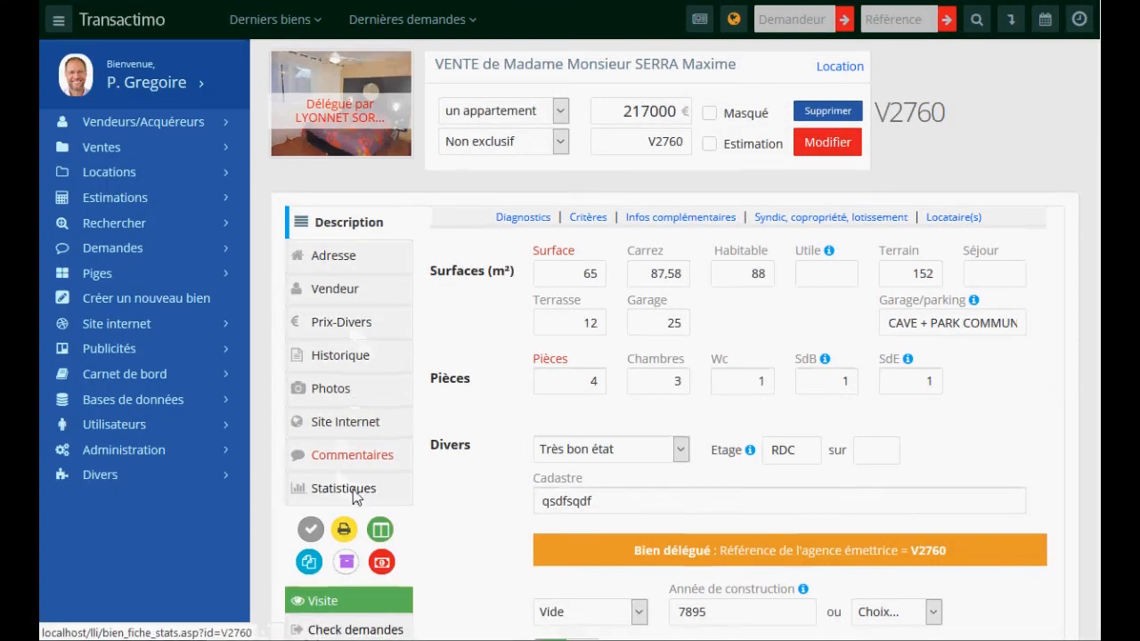
# - Check V2760's buyer-request matches, then return to its Description property sheet
pyautogui.scroll(-3, 356, 488)
pyautogui.click(354, 458)
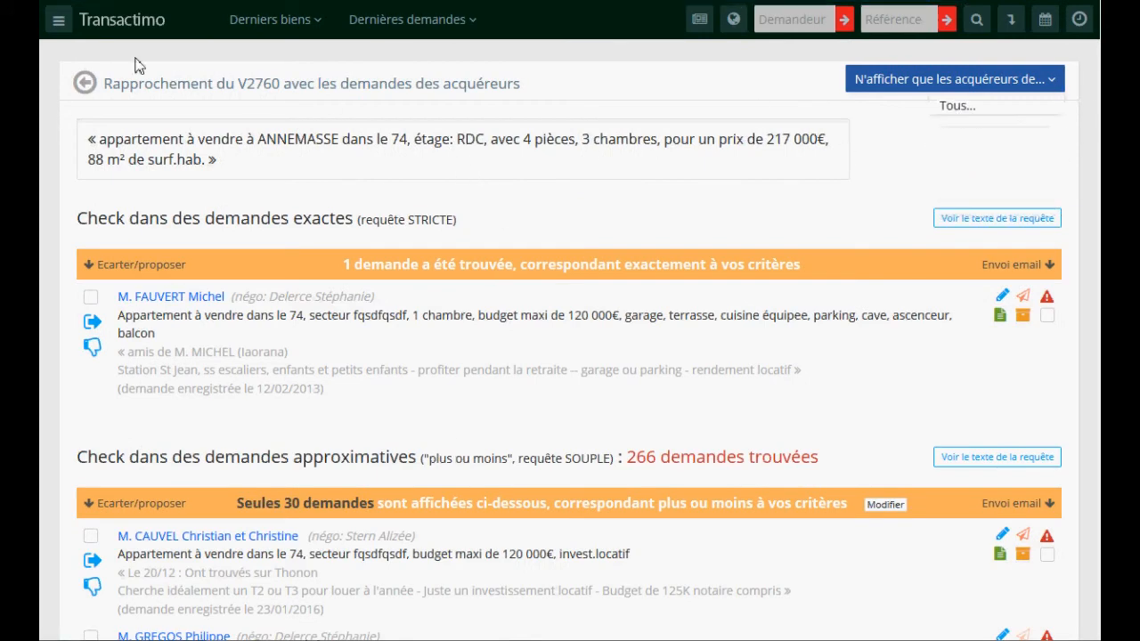
pyautogui.click(59, 25)
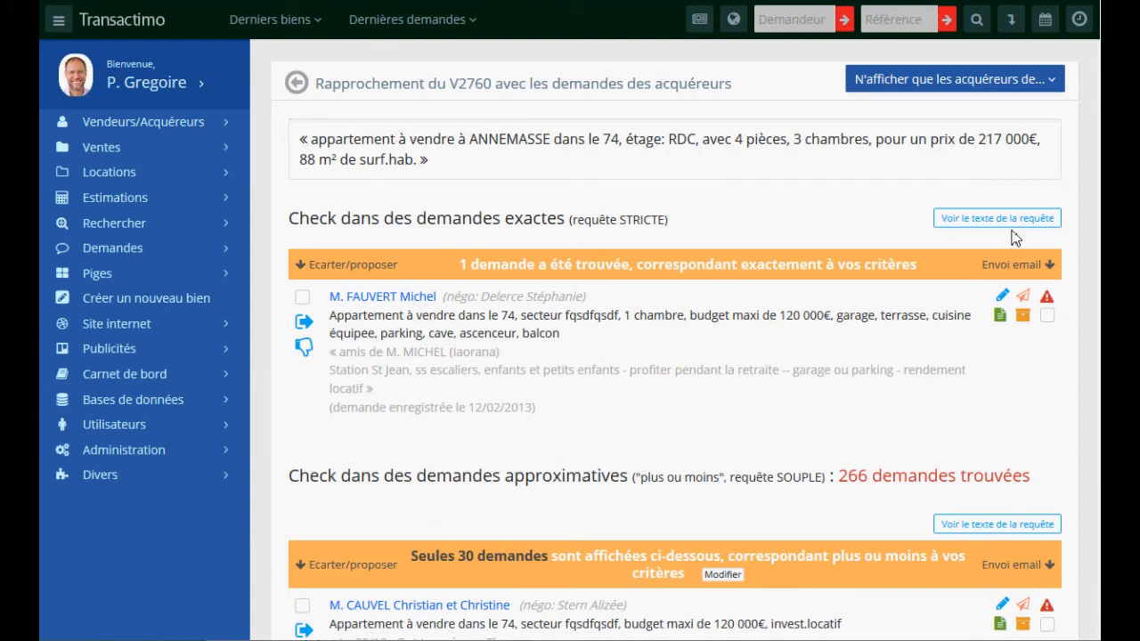
pyautogui.scroll(-5, 675, 356)
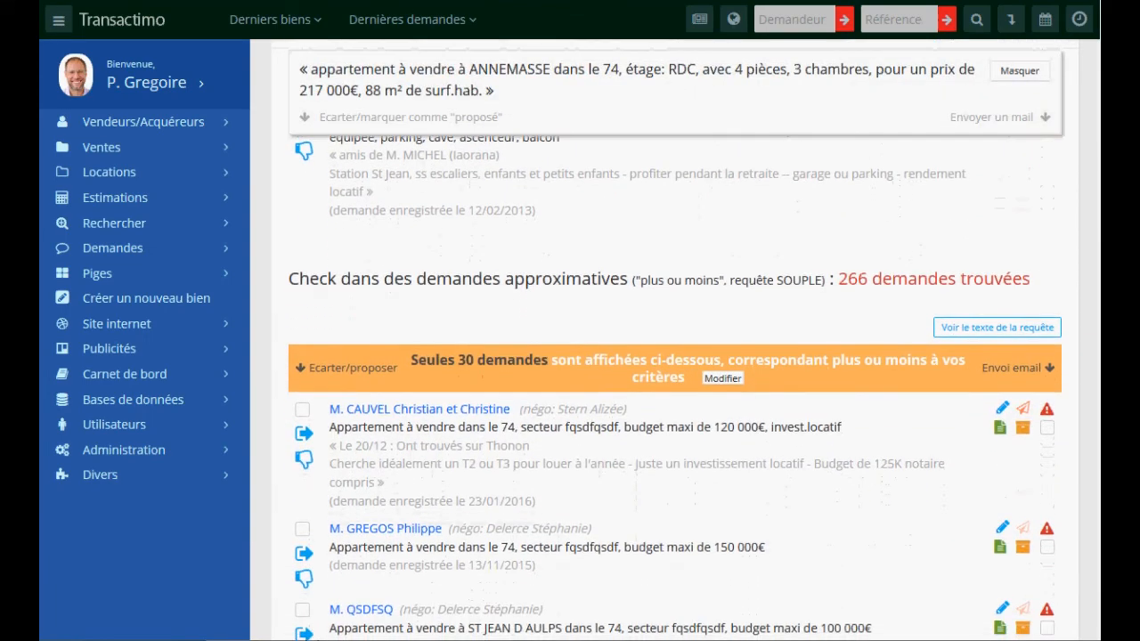
pyautogui.scroll(-5, 675, 499)
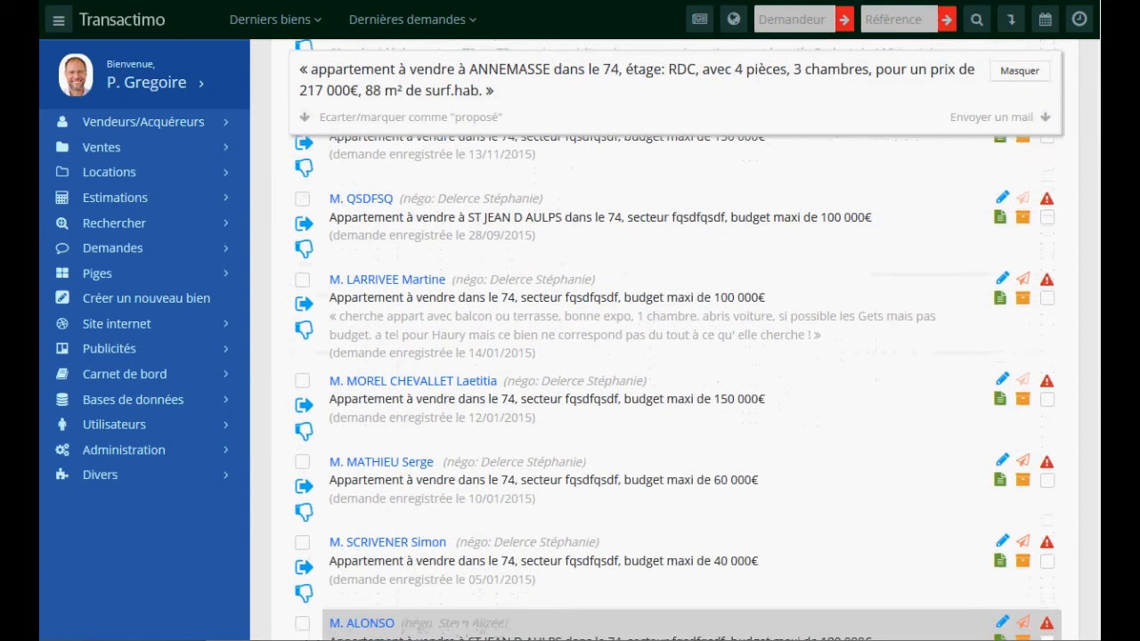
pyautogui.scroll(-1, 675, 471)
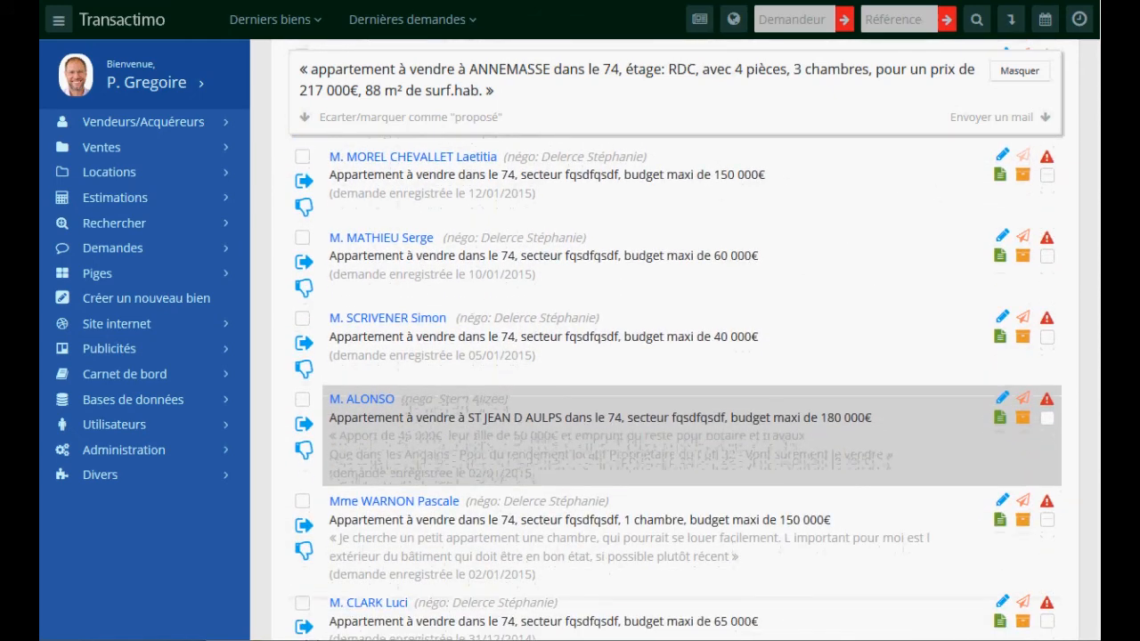
pyautogui.scroll(1, 674, 472)
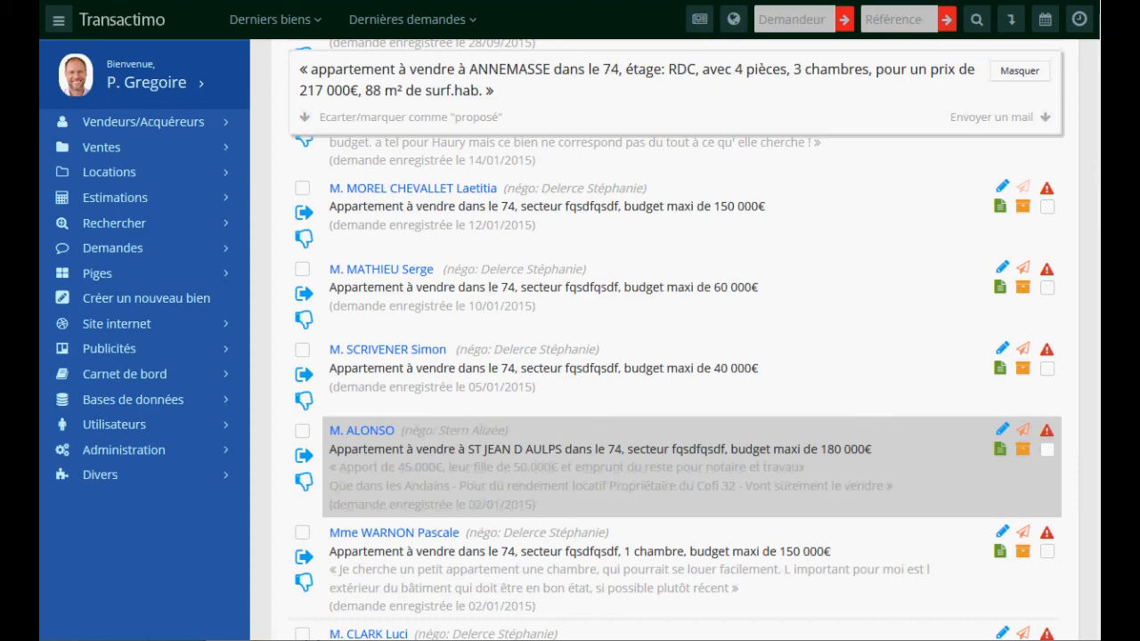
pyautogui.scroll(10, 674, 472)
pyautogui.click(276, 19)
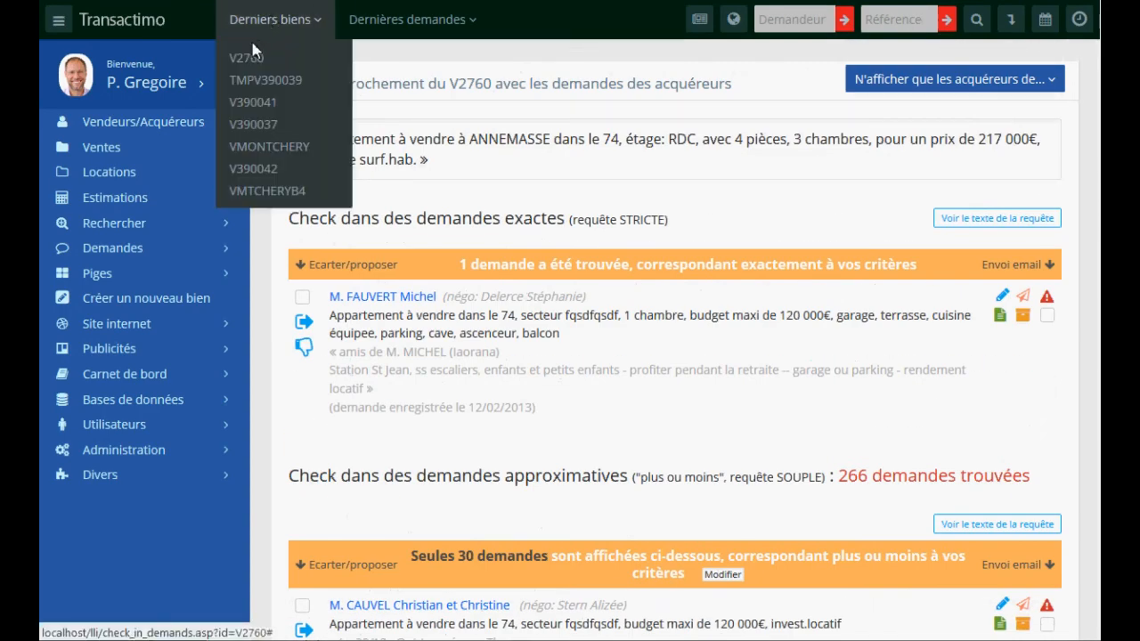
pyautogui.click(242, 56)
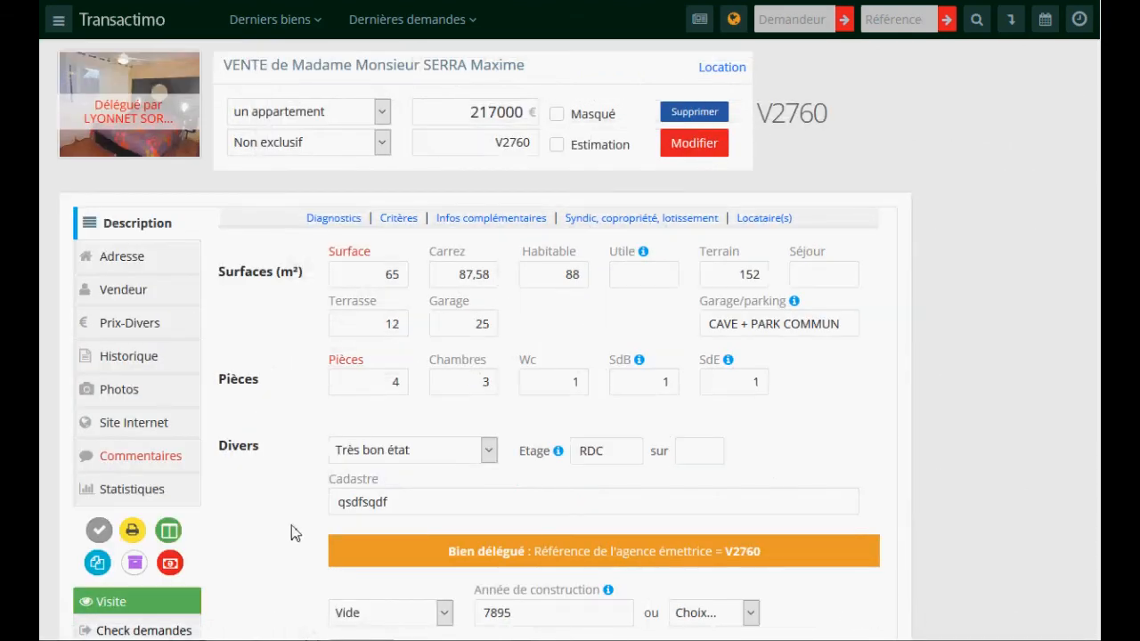
# - Start e-mailing V2760's listing sheet and fill in the recipient's e-mail address
pyautogui.scroll(-3, 298, 489)
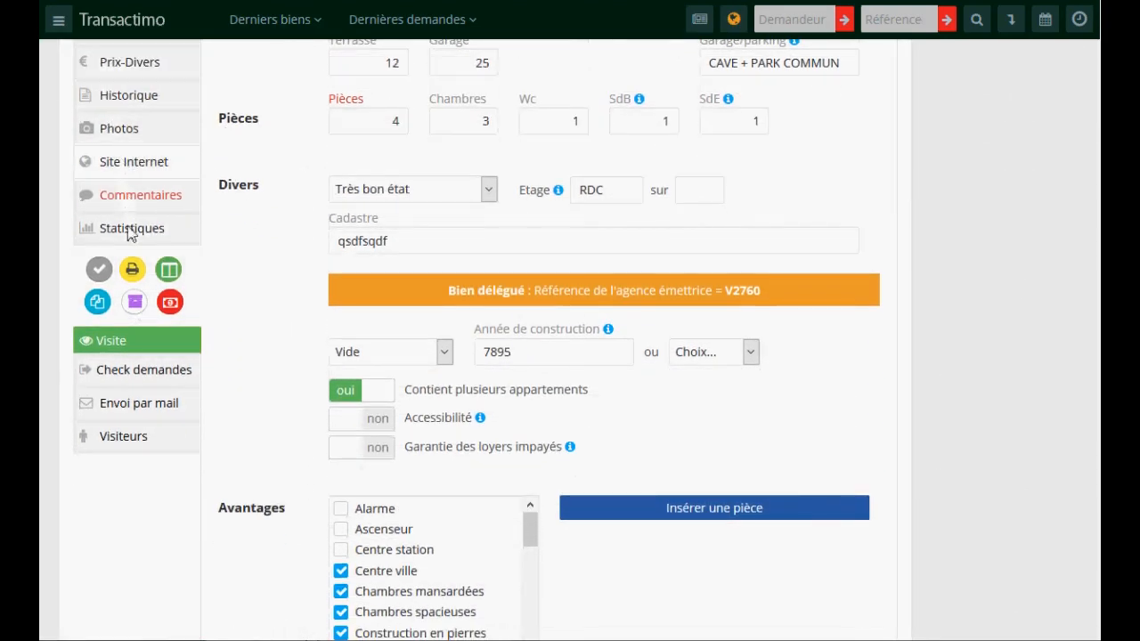
pyautogui.click(129, 408)
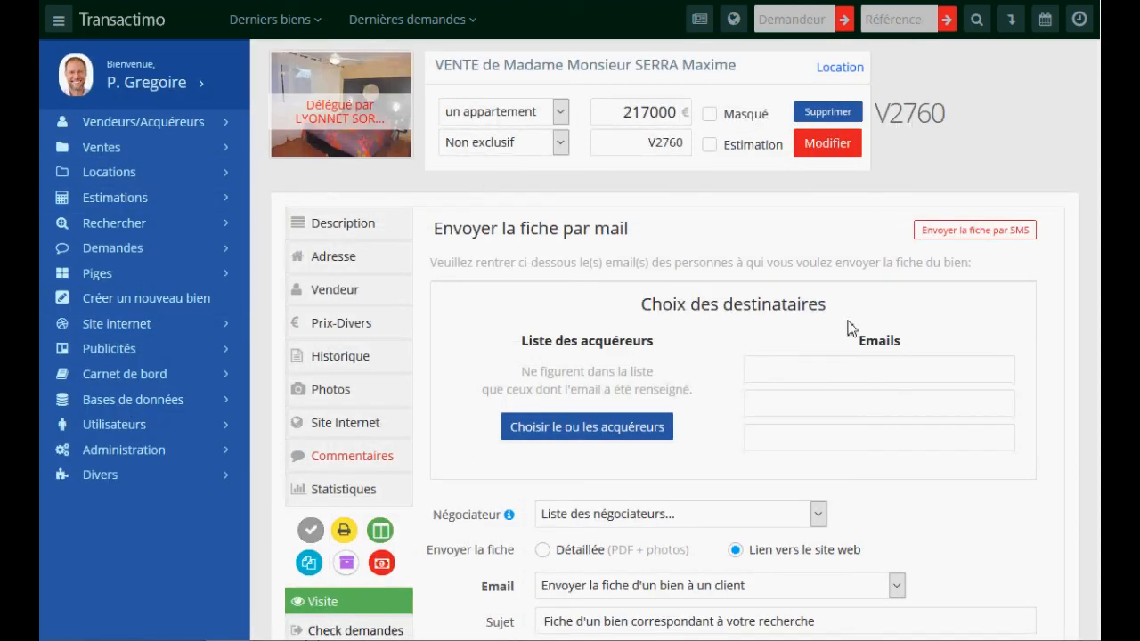
pyautogui.click(794, 378)
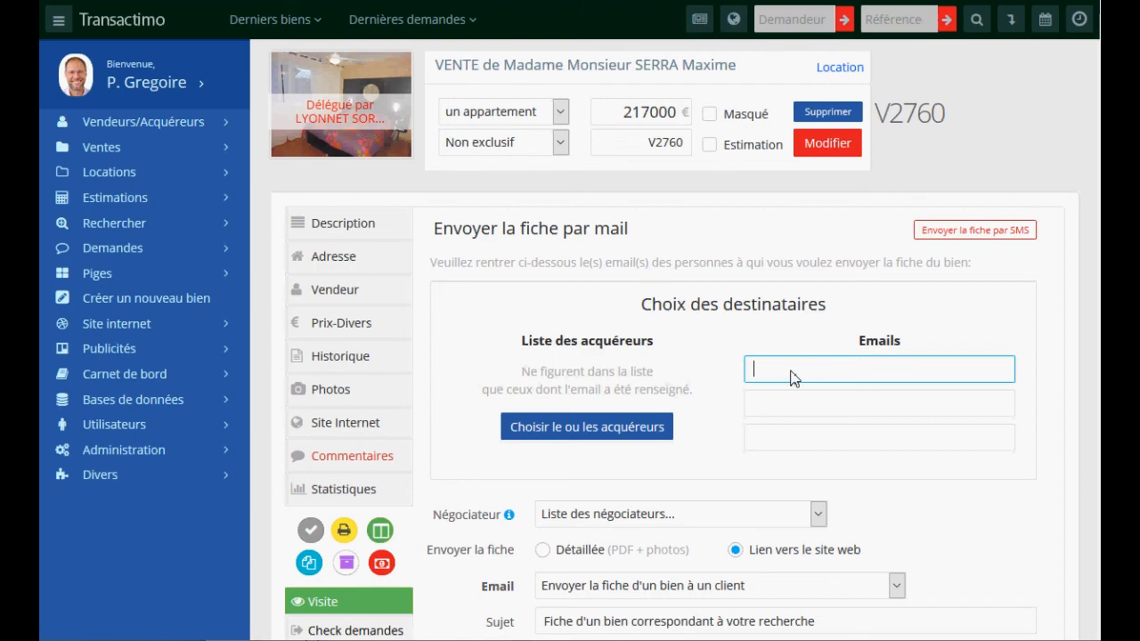
pyautogui.click(794, 379)
pyautogui.click(855, 392)
# - Choose the Détaillée (PDF + photos) format with 2 photos
pyautogui.scroll(-3, 717, 359)
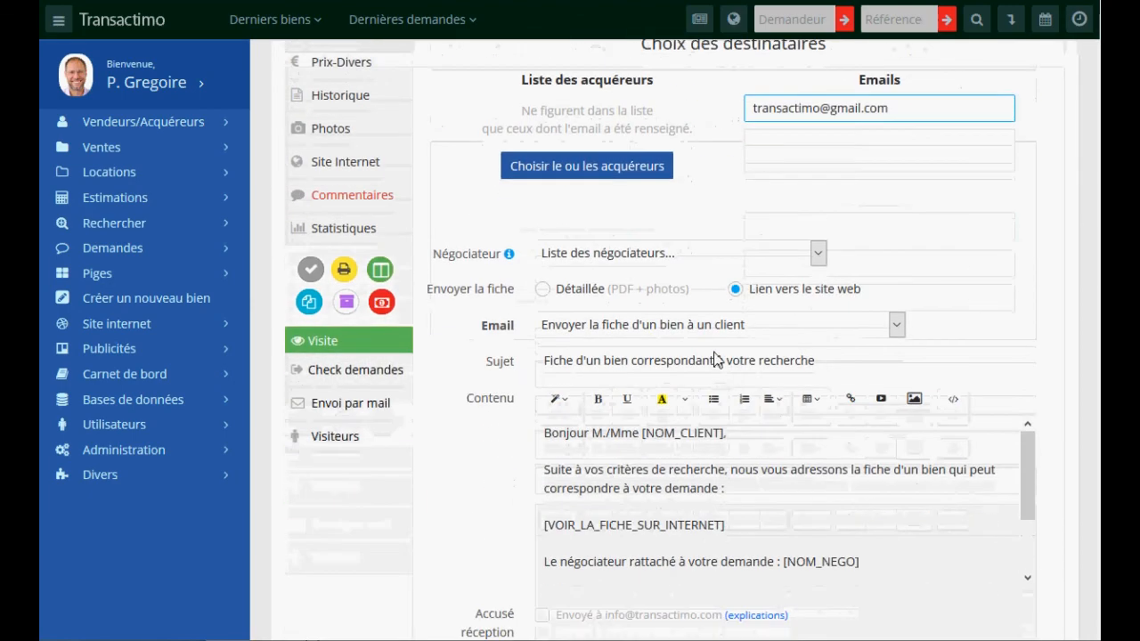
pyautogui.click(566, 290)
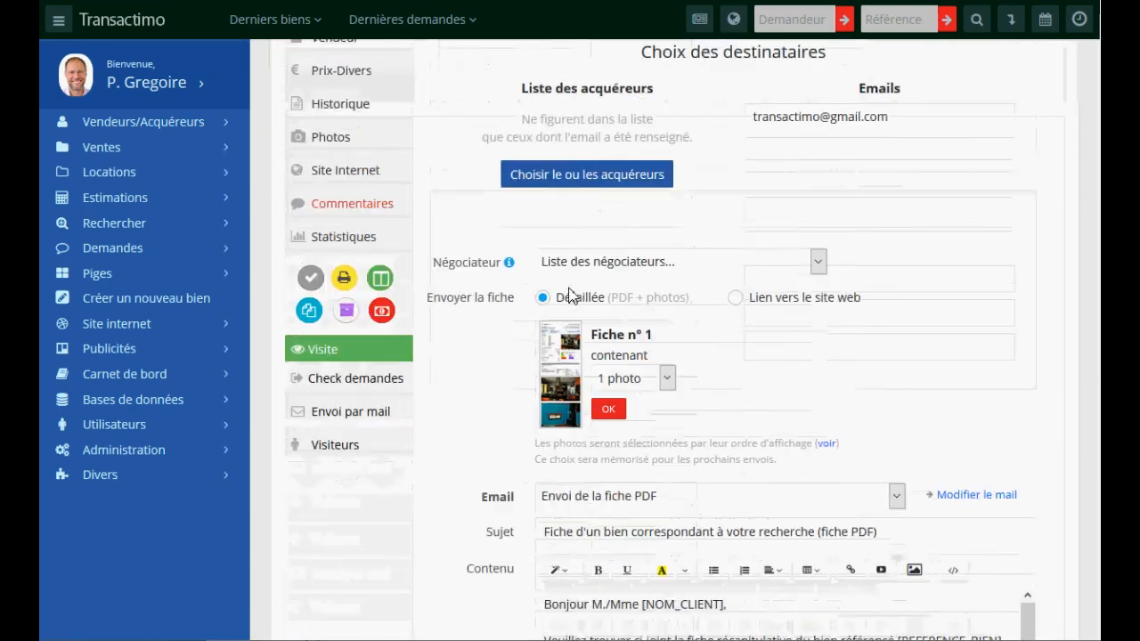
pyautogui.scroll(-2, 570, 295)
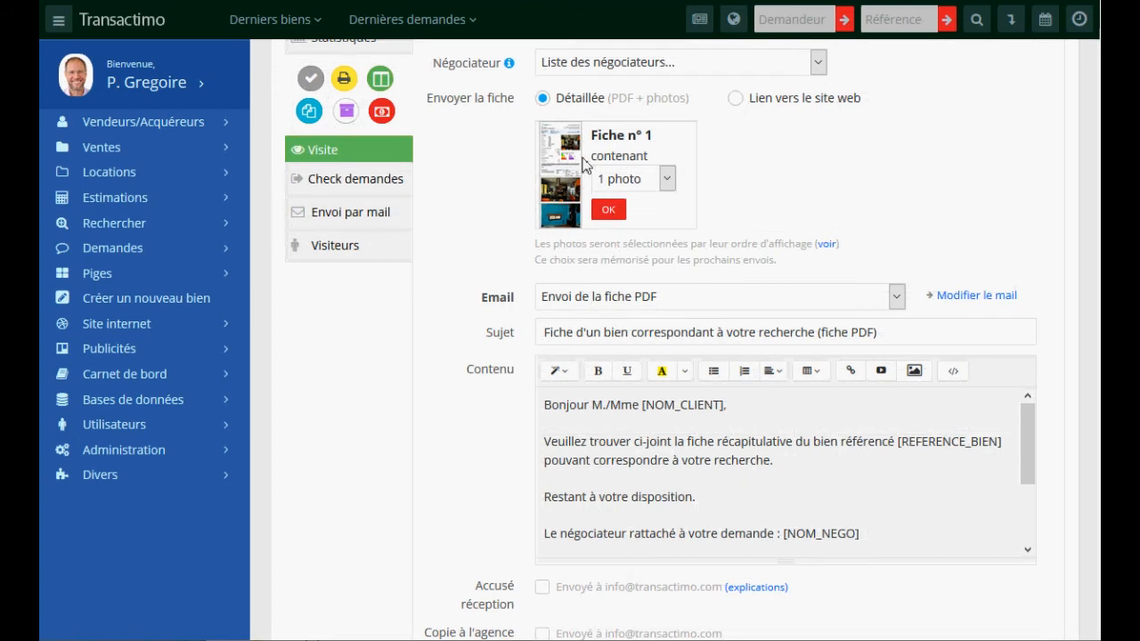
pyautogui.click(642, 182)
pyautogui.click(626, 228)
# - Send the PDF listing sheet e-mail and close the sending progress window
pyautogui.scroll(-3, 489, 370)
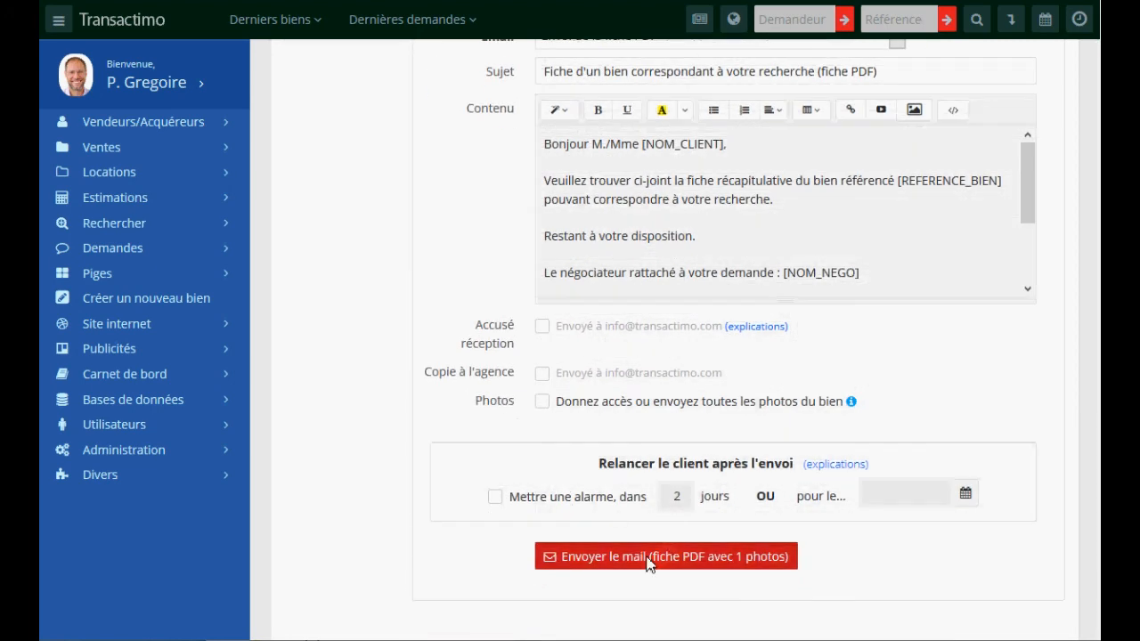
pyautogui.click(722, 558)
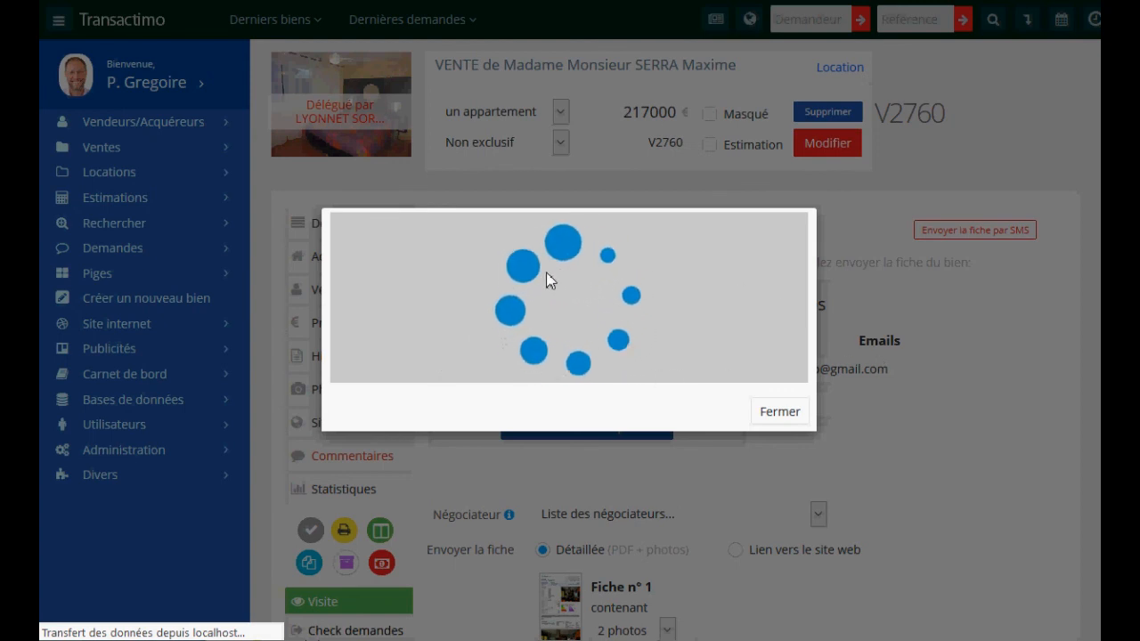
pyautogui.click(781, 411)
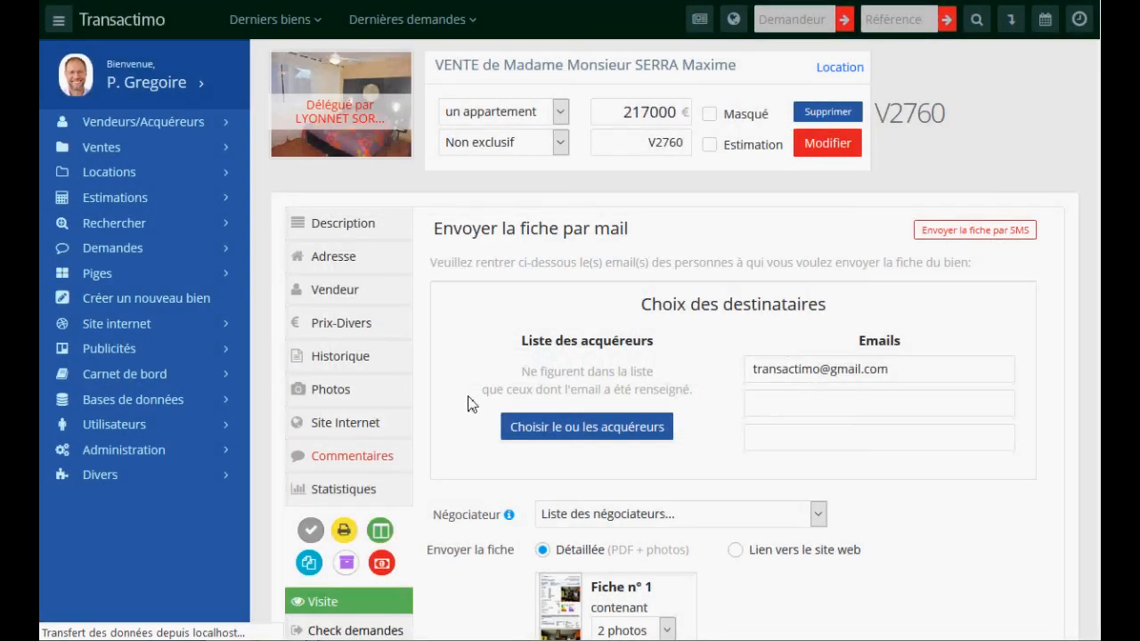
pyautogui.scroll(-3, 470, 404)
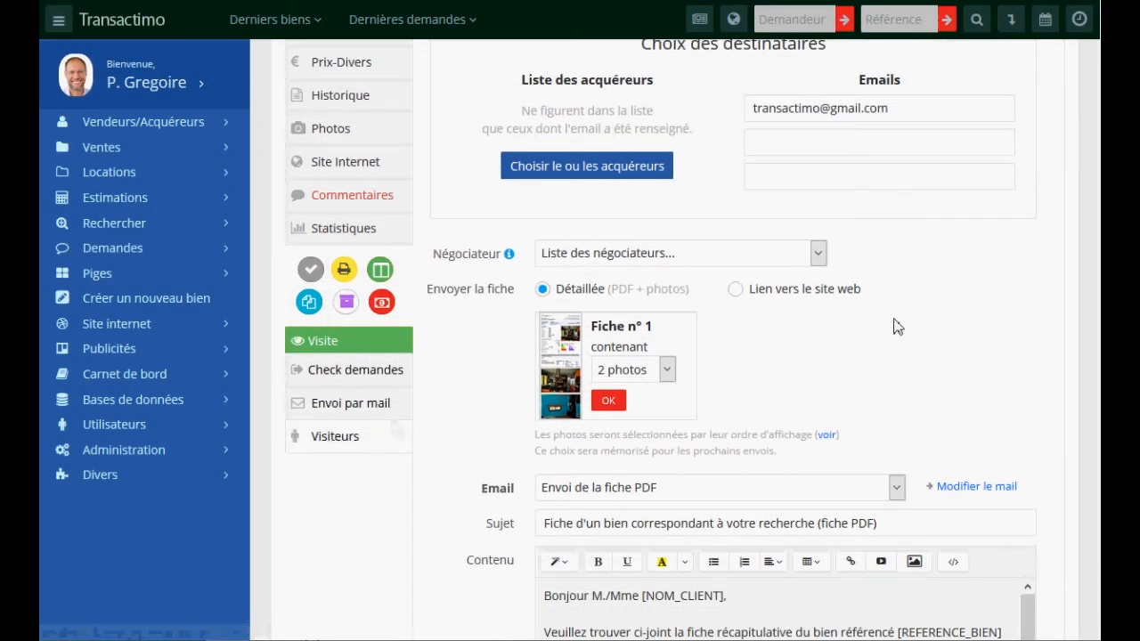
pyautogui.scroll(3, 897, 326)
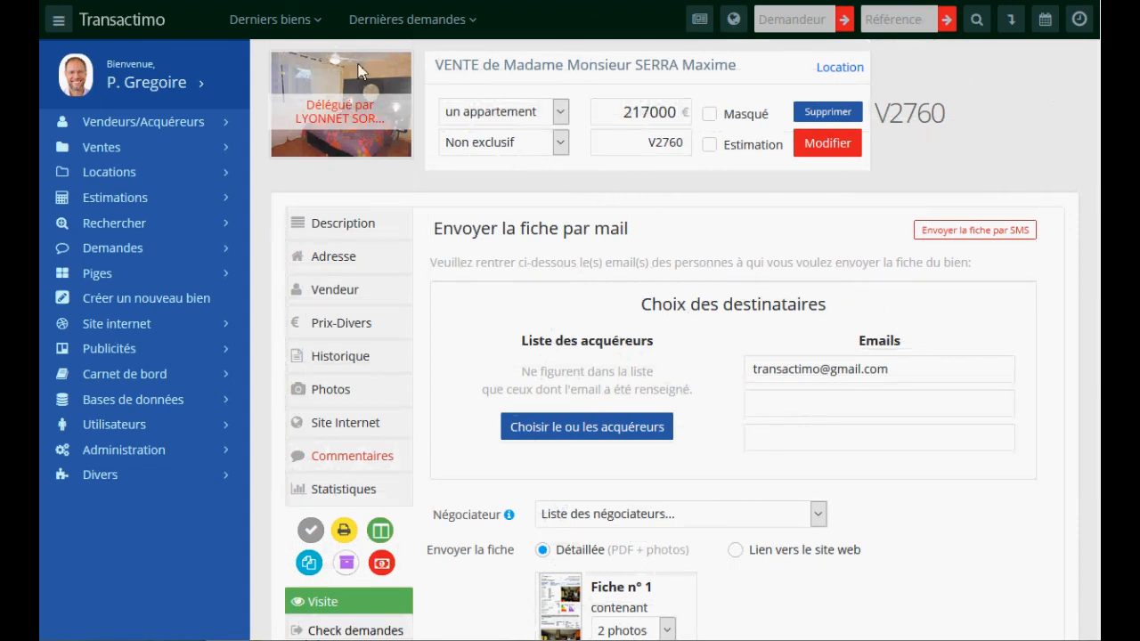
# - Expand Locations, list all rentals, and open reference L5's details
pyautogui.click(147, 82)
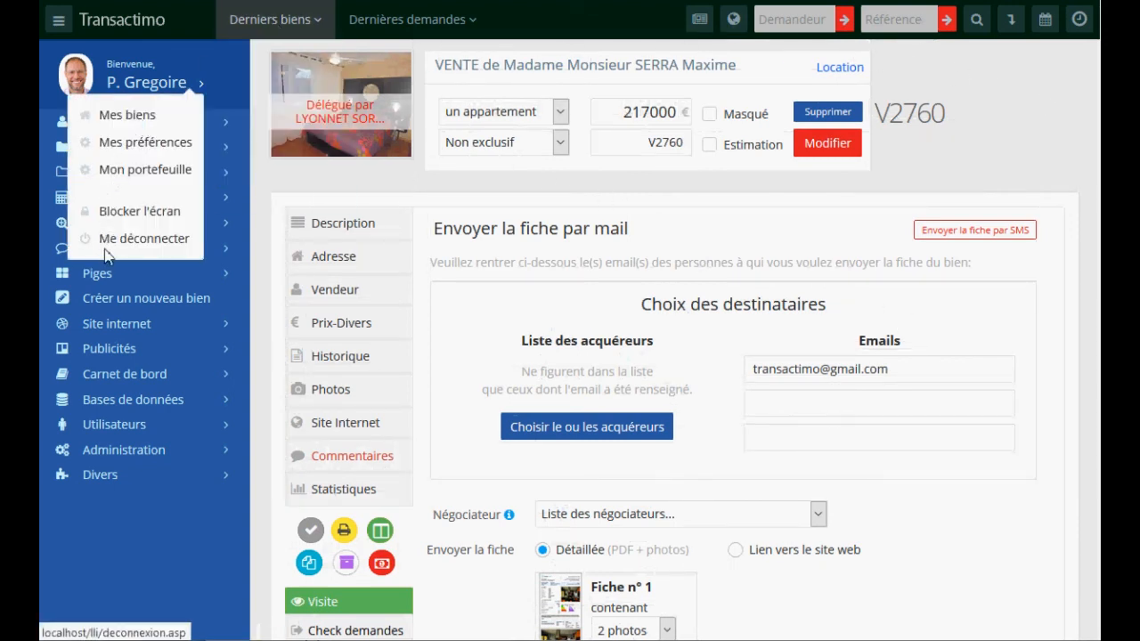
pyautogui.click(116, 172)
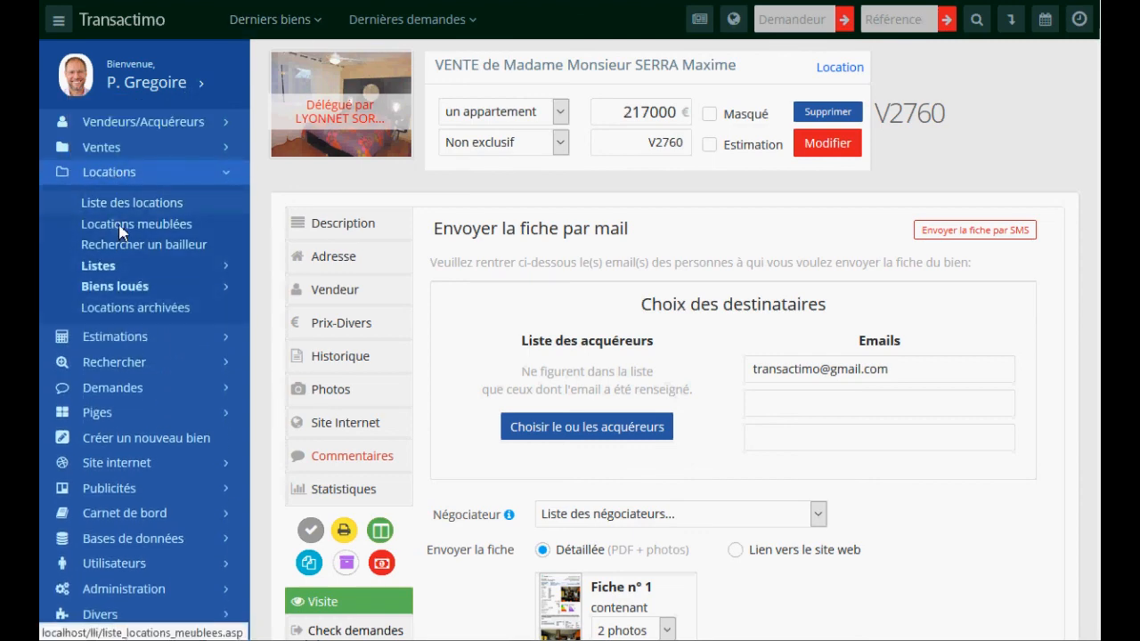
pyautogui.click(127, 202)
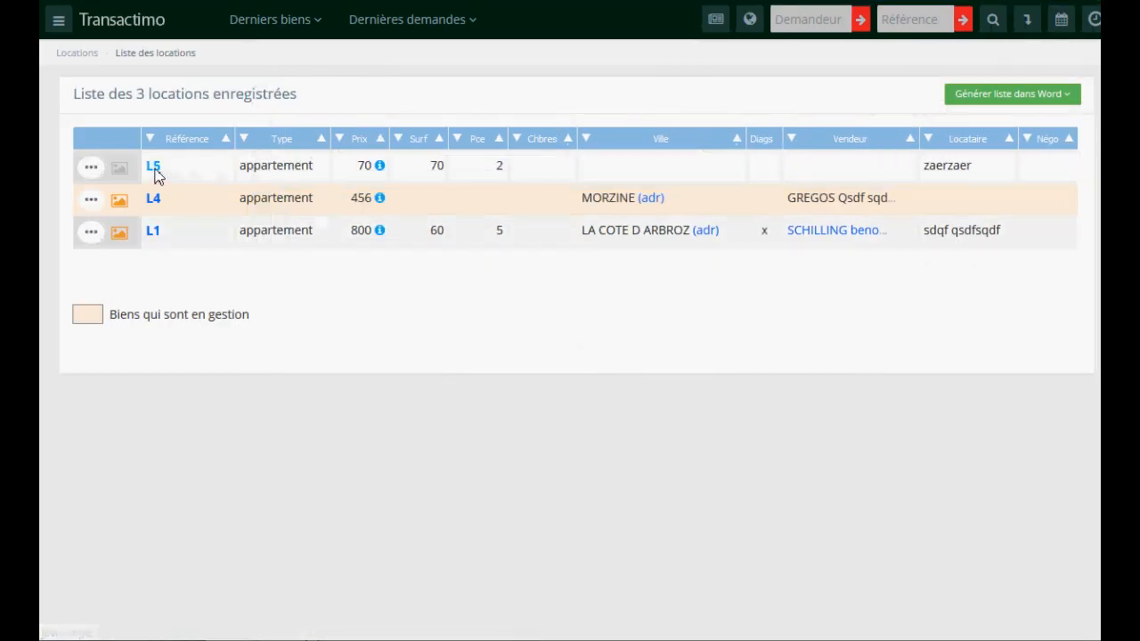
pyautogui.click(154, 169)
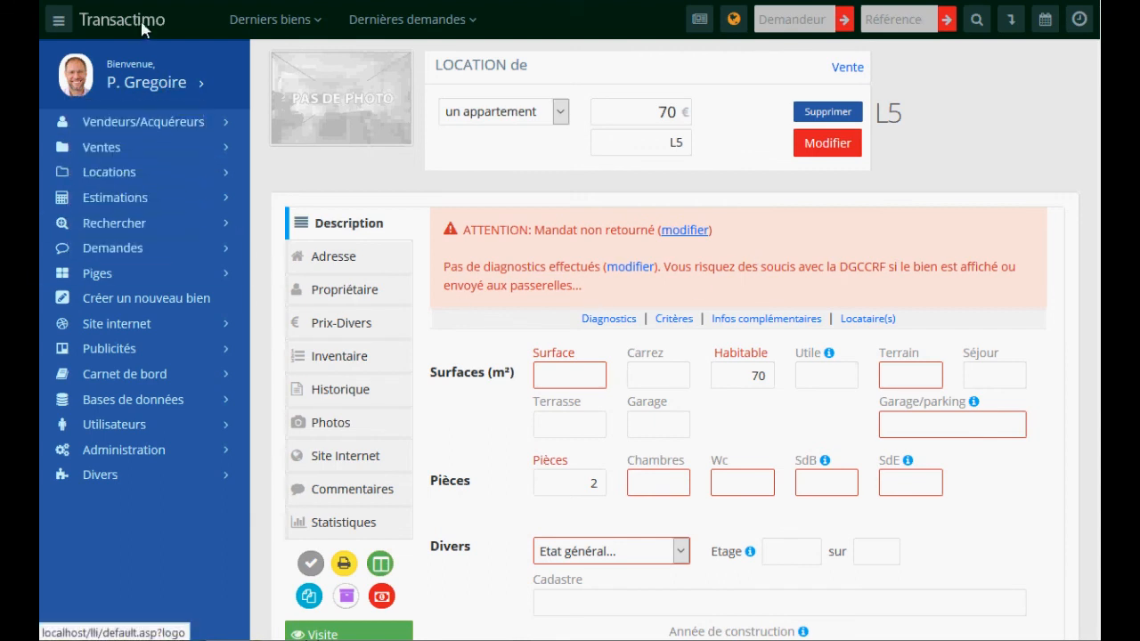
# - Reopen listing V2760 and enter Proximité 'sdqf sdfsqf' and Situation géo 'sqdf sqdf sqdfqs'
pyautogui.click(271, 19)
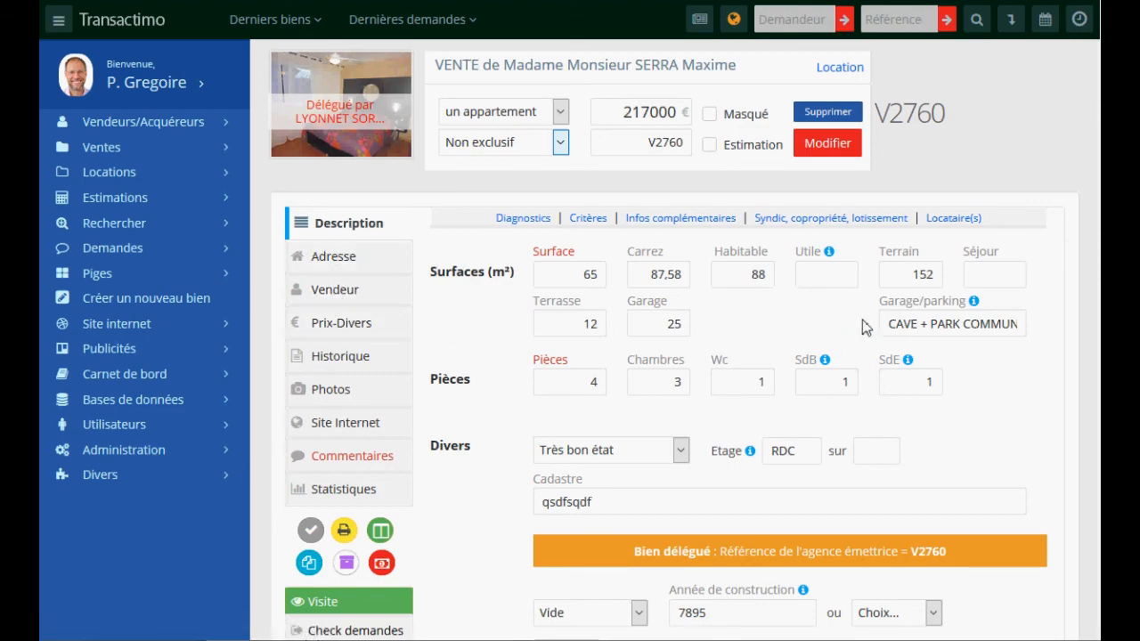
pyautogui.scroll(-20, 674, 340)
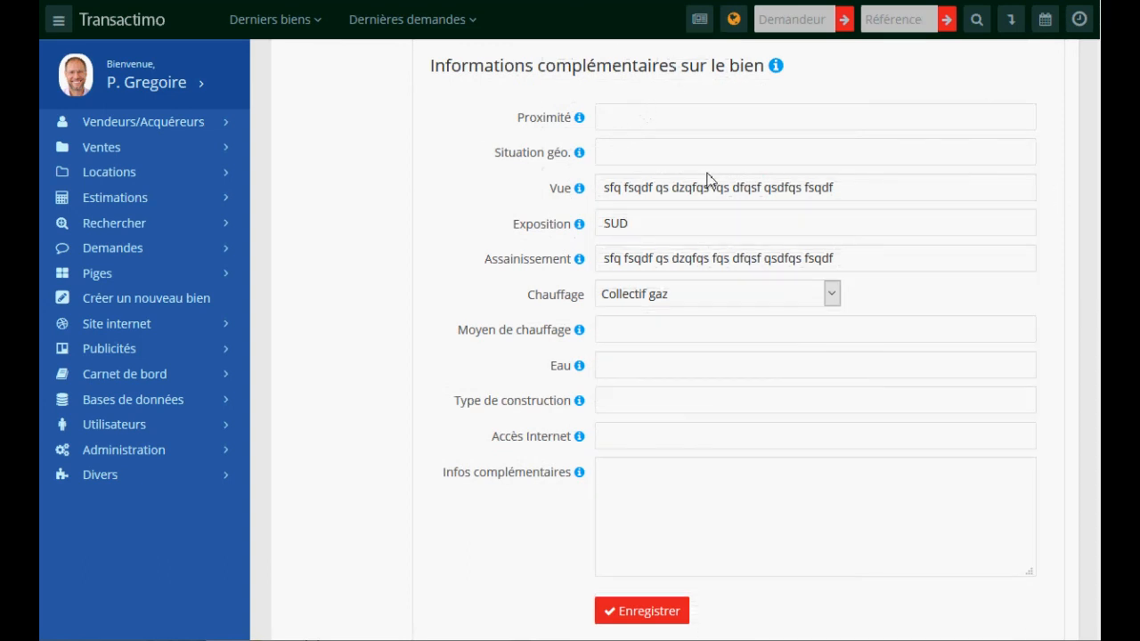
pyautogui.moveTo(844, 192); pyautogui.dragTo(620, 201)
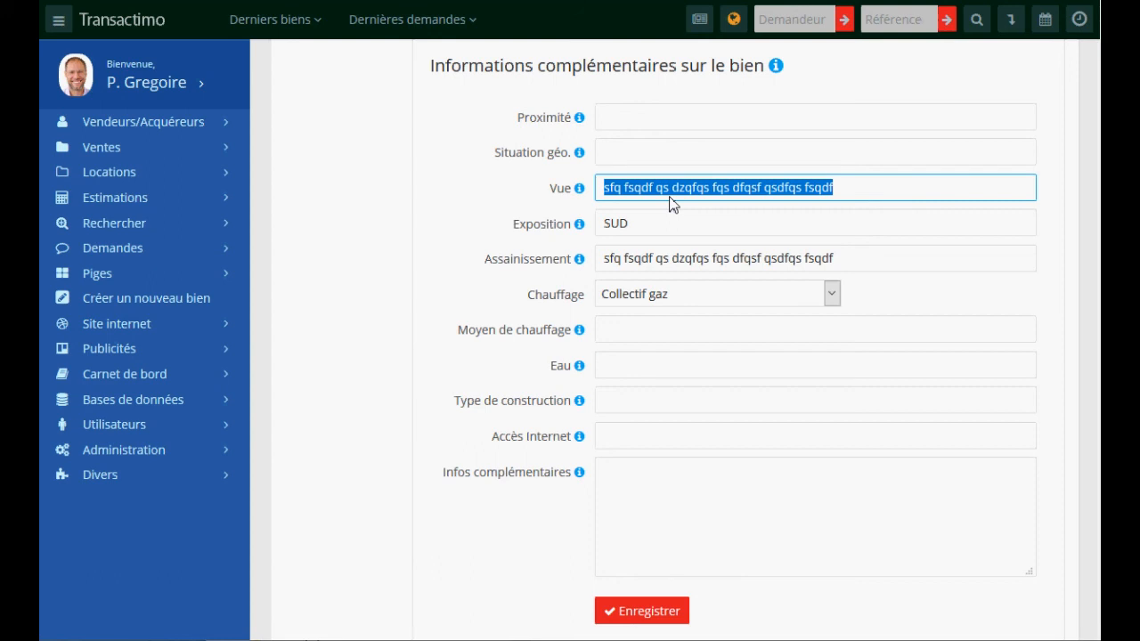
pyautogui.click(635, 121)
pyautogui.write('sdqf sdfsqf')
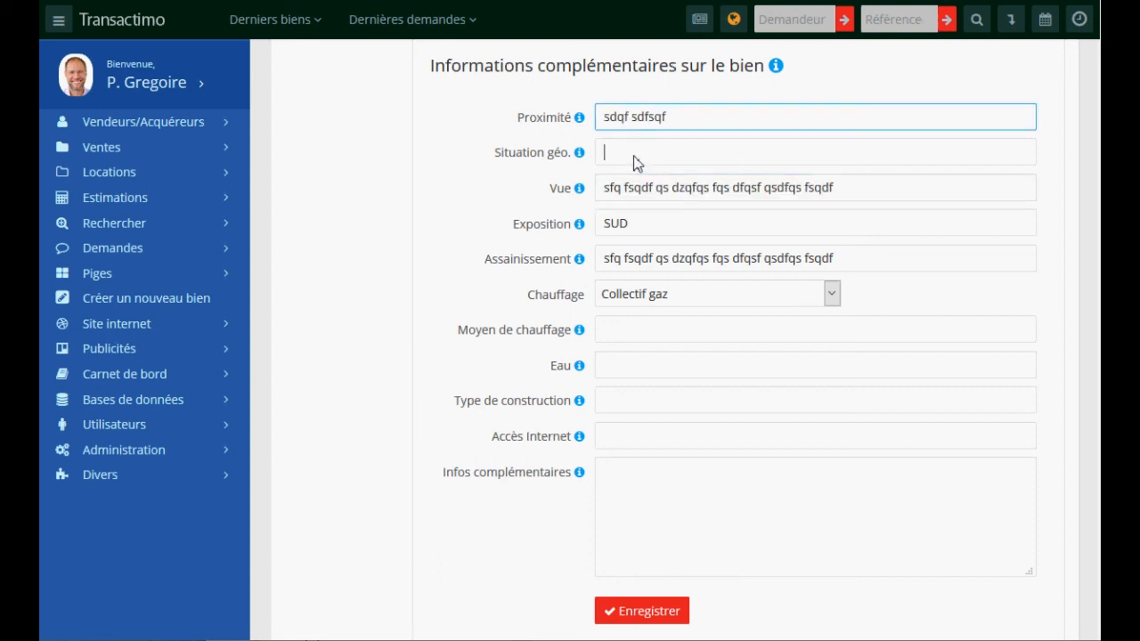
pyautogui.press('Tab')
pyautogui.write('sqdf sqdf sqdfqs')
# - Move through the Moyen de chauffage, Eau, Type de construction and Infos complémentaires fields, leaving them unchanged
pyautogui.click(645, 330)
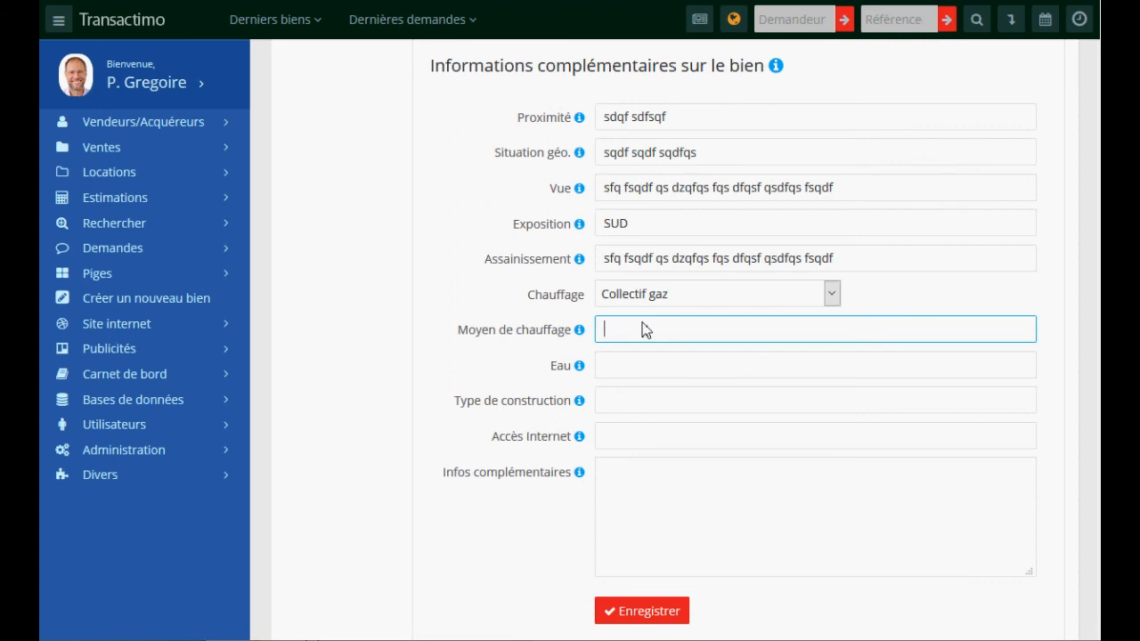
pyautogui.click(648, 374)
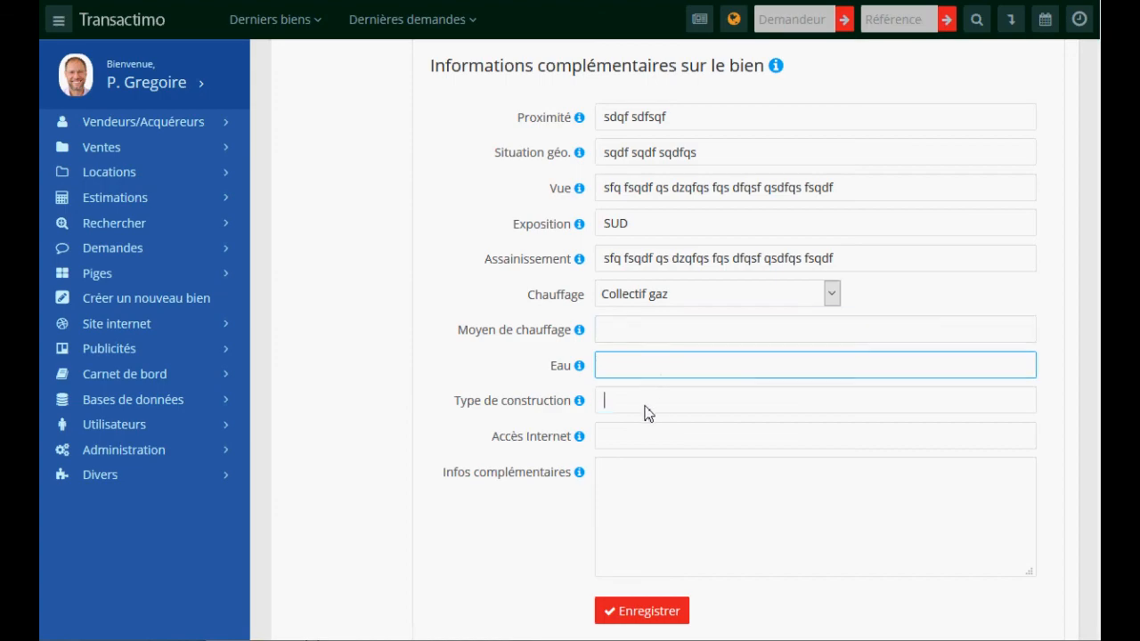
pyautogui.click(647, 412)
pyautogui.click(645, 506)
pyautogui.scroll(12, 658, 427)
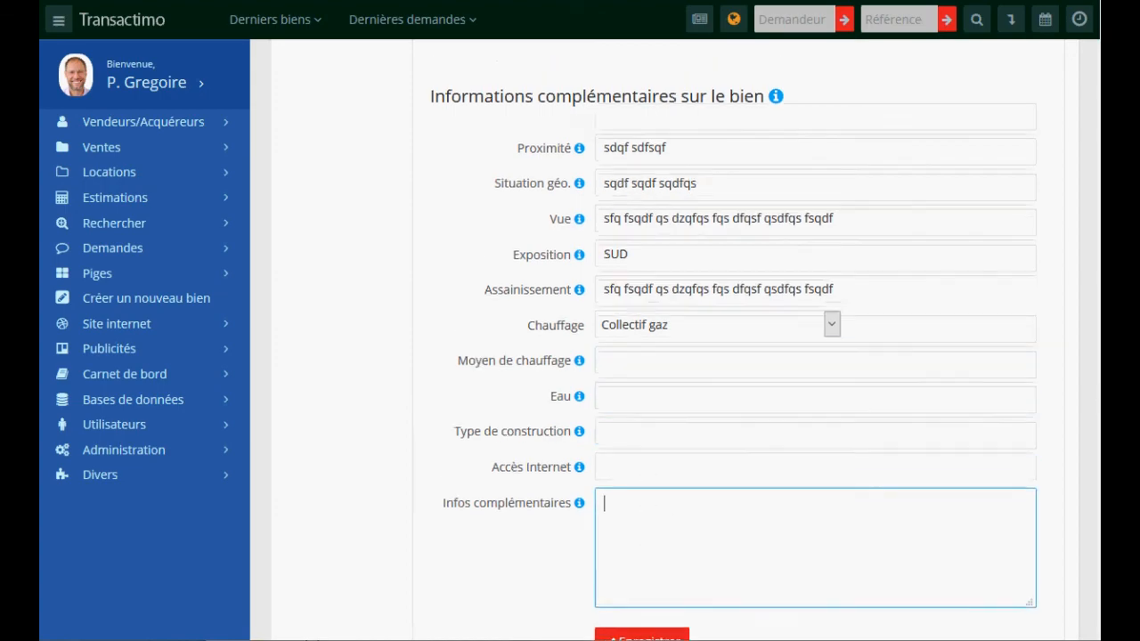